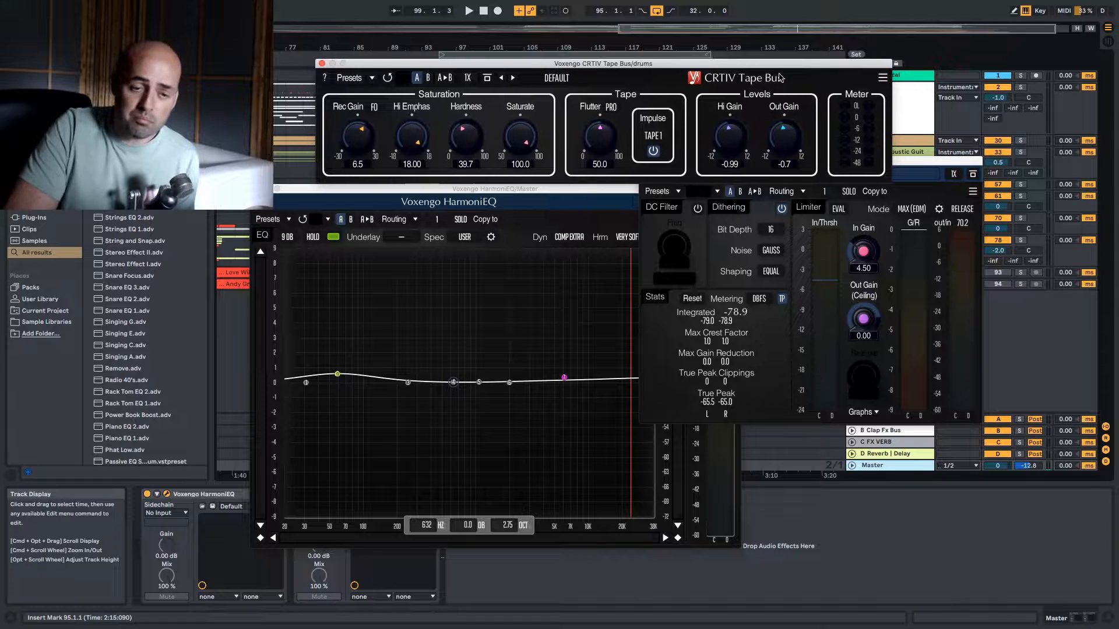
Close the HarmoniEQ, CRTIV Tape Bus and Elephant plugin windows to clear the arrangement.
left_click(906, 163)
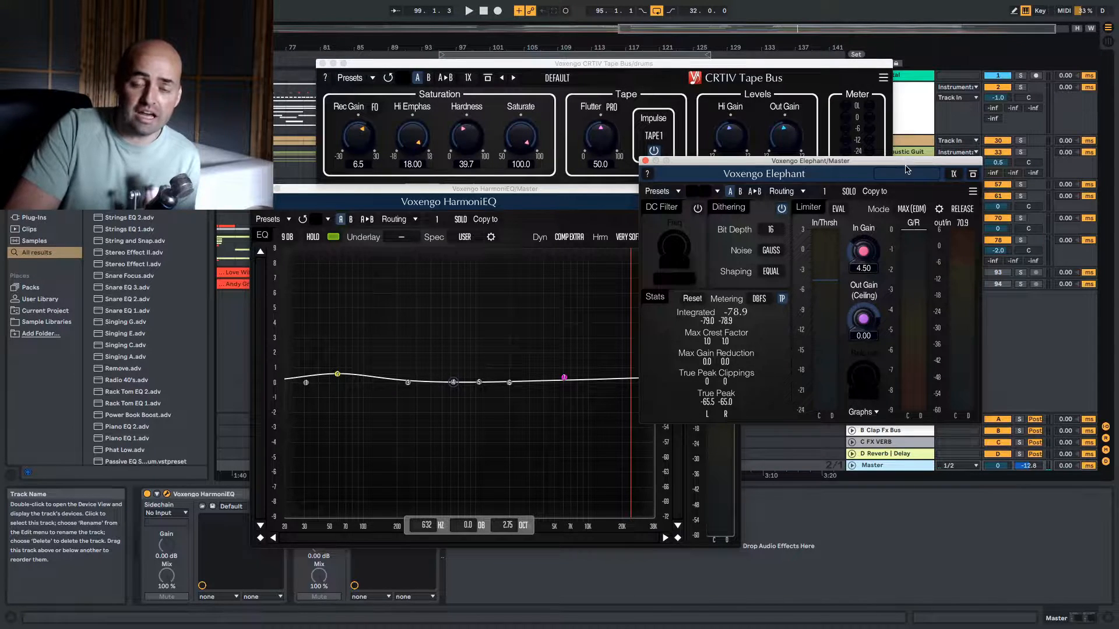
left_click_drag(532, 190, 529, 190)
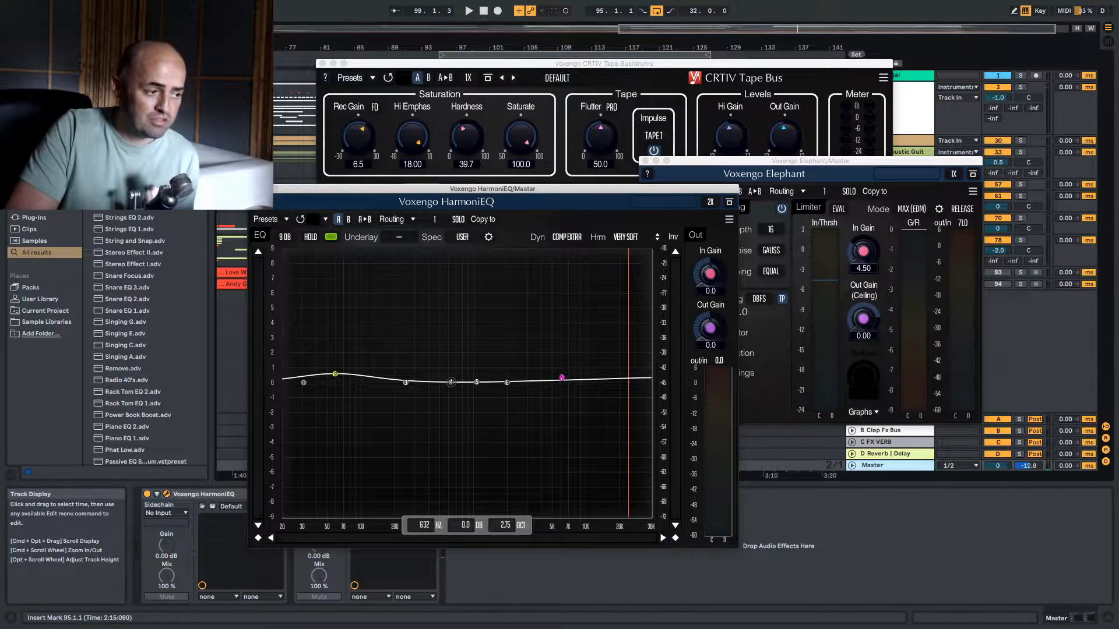
left_click(254, 189)
left_click(322, 63)
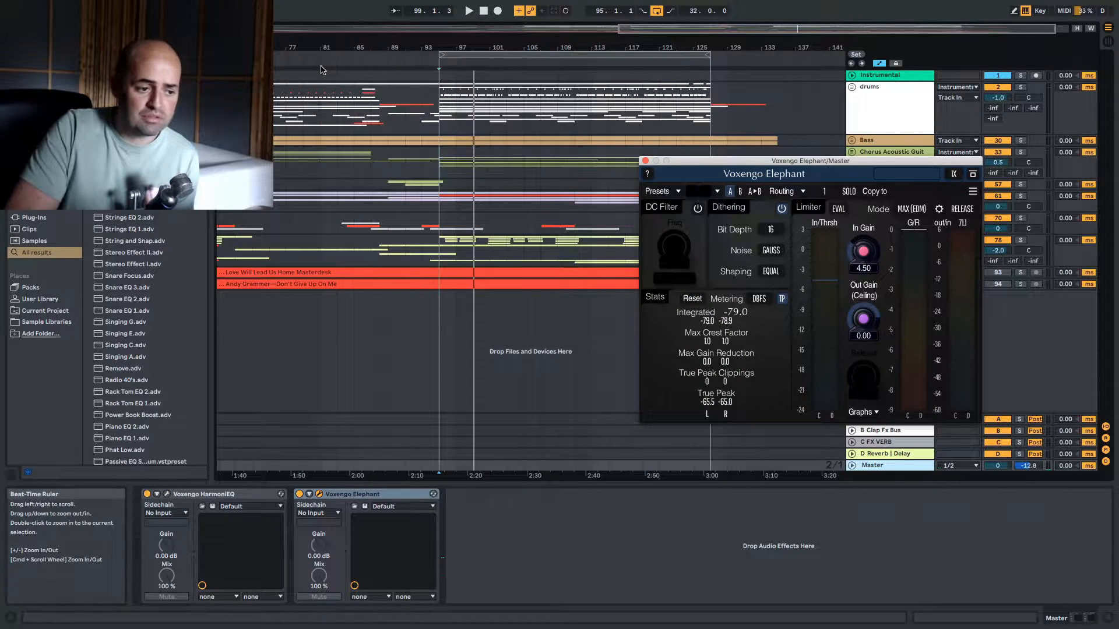
left_click(645, 161)
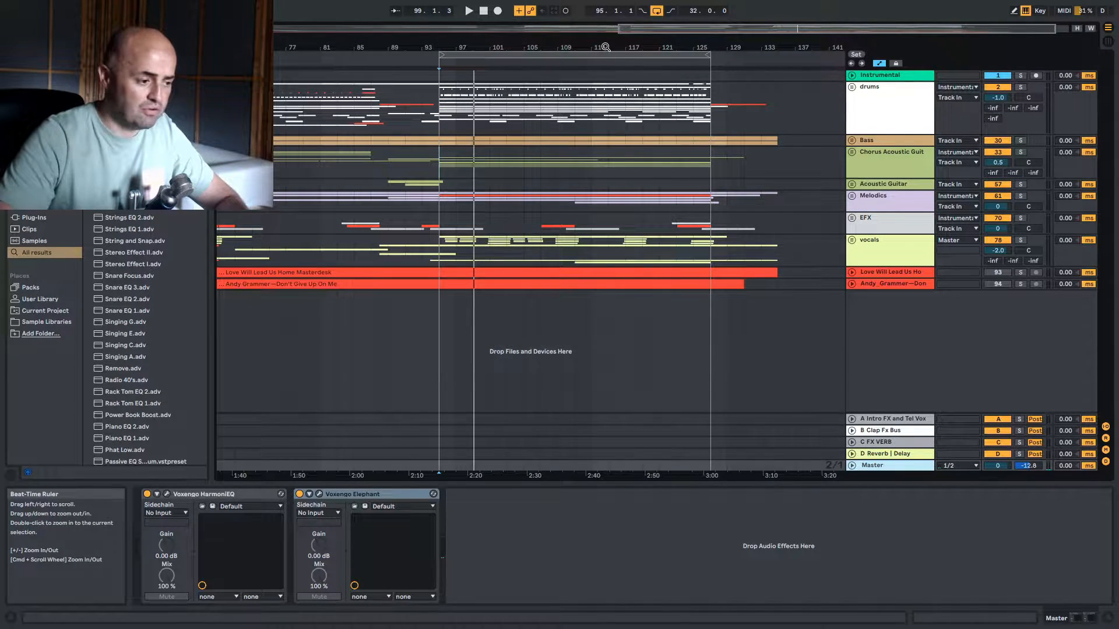
Peek into the drums group and play the arrangement from bar 95.
left_click(854, 86)
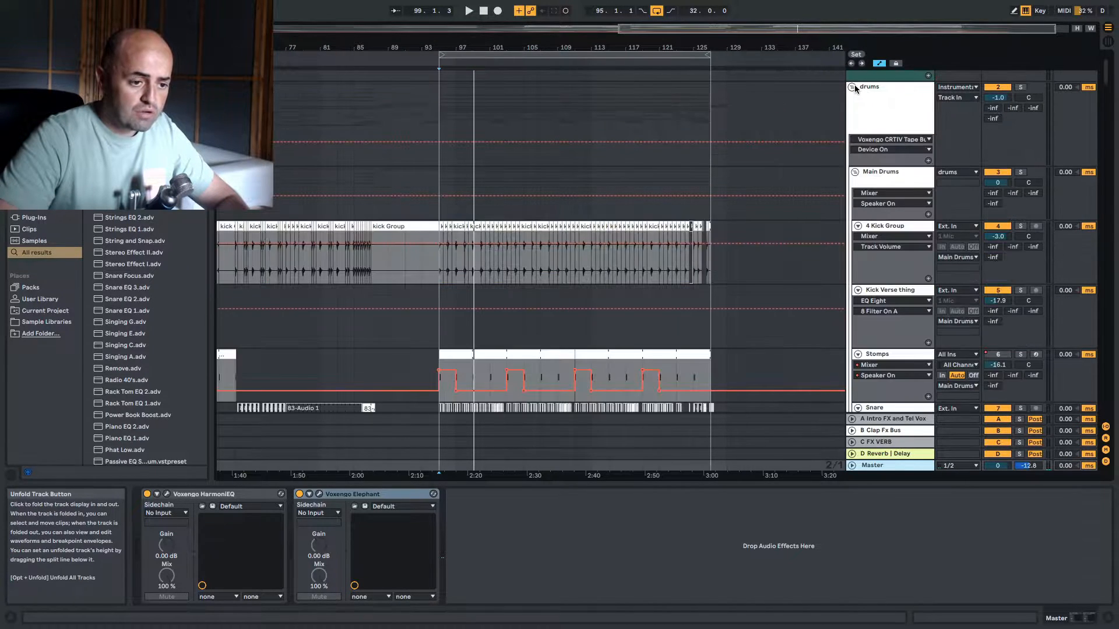
left_click(854, 86)
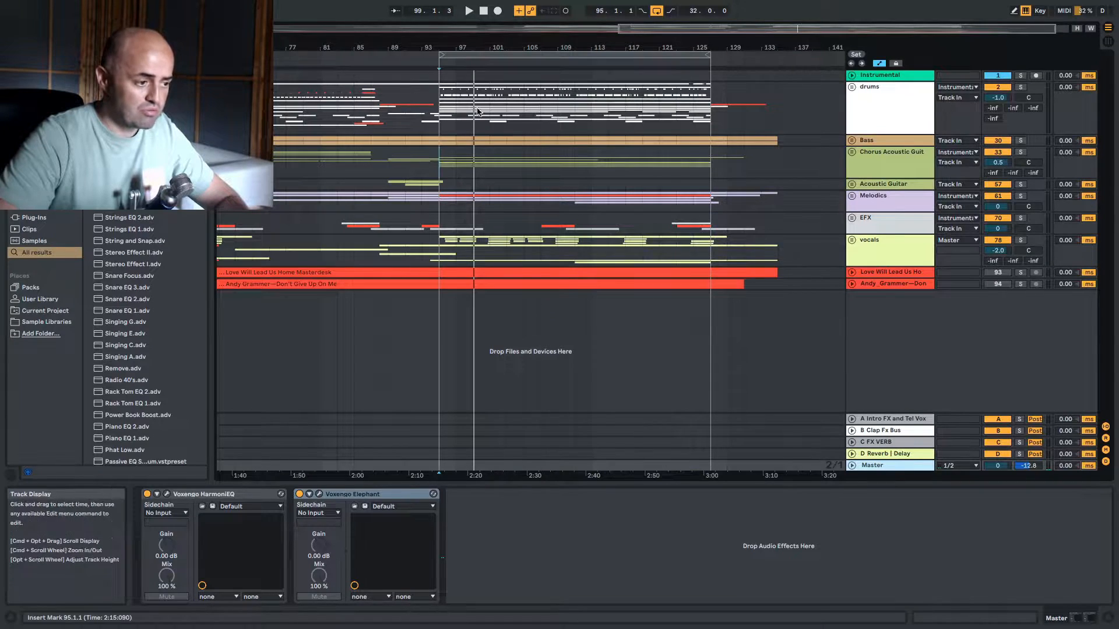
left_click(438, 130)
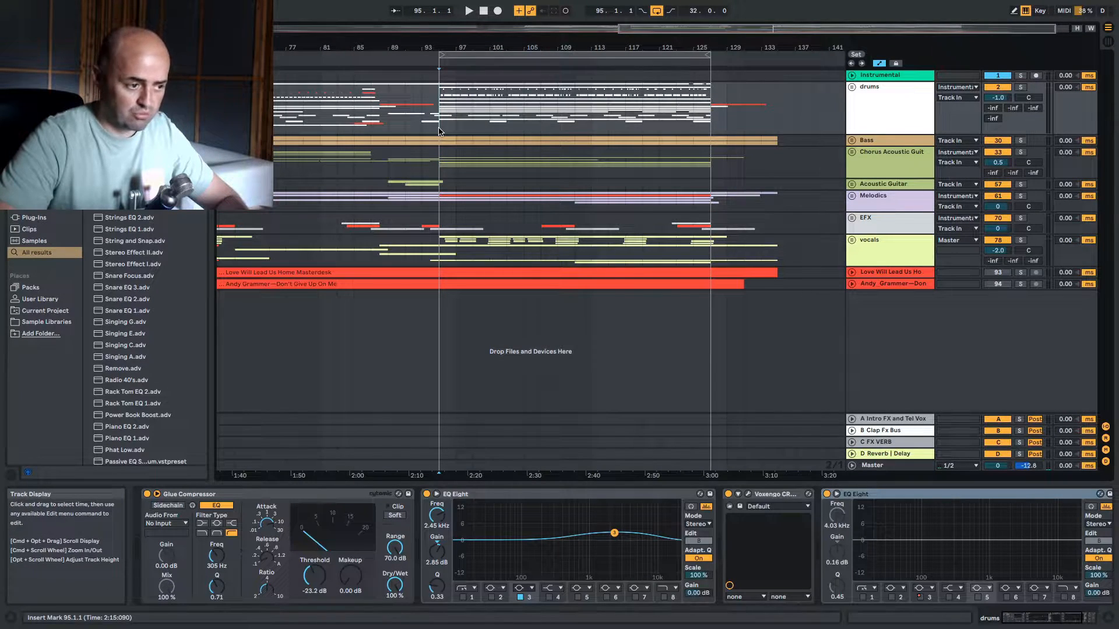
key("space")
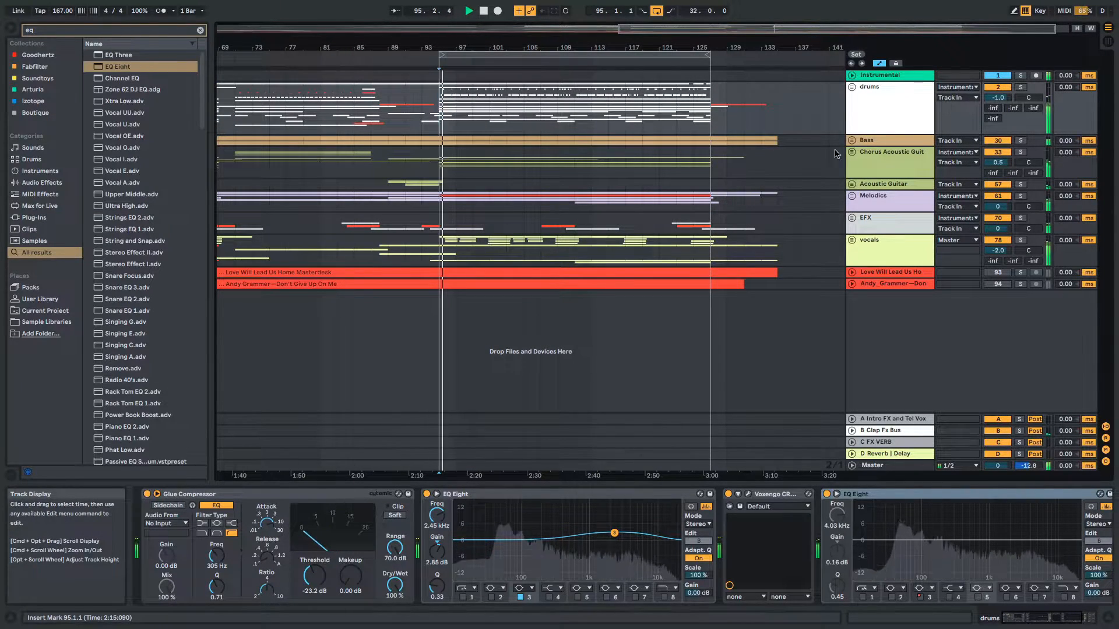
Unfold the drums group and look through all the tracks down to the red reference songs during playback.
left_click(851, 86)
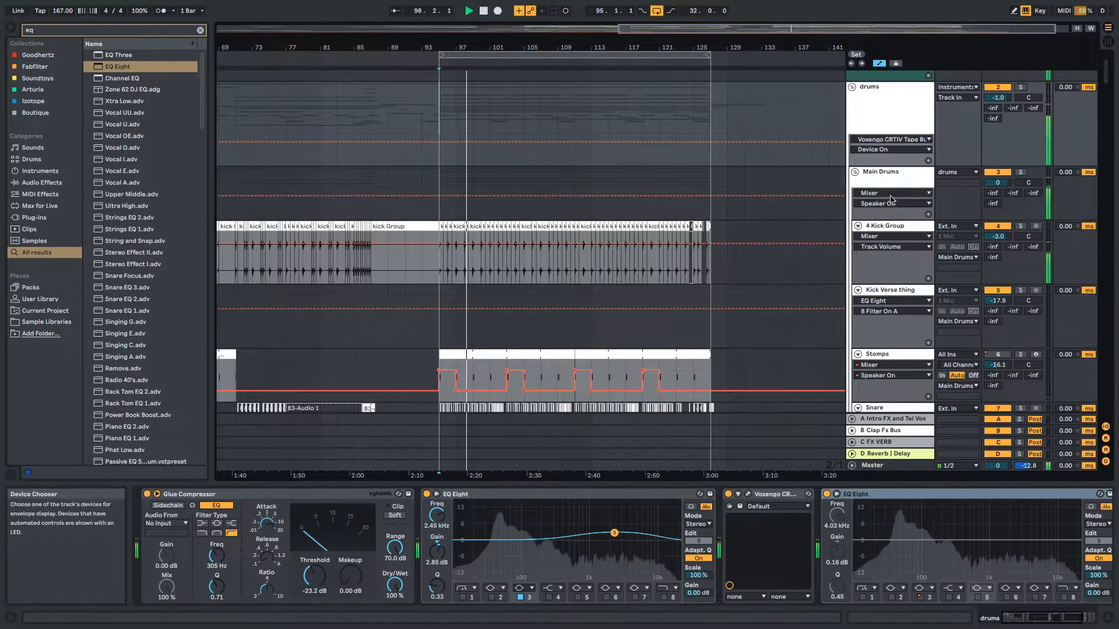
scroll(890, 199, "down", 10)
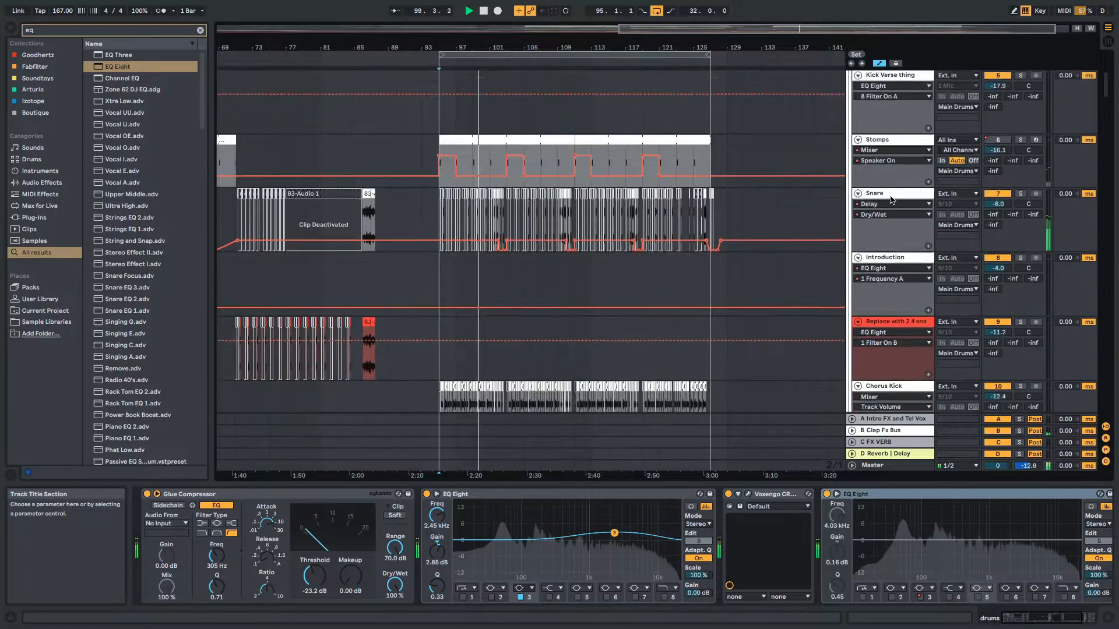
scroll(889, 199, "down", 8)
scroll(889, 199, "down", 9)
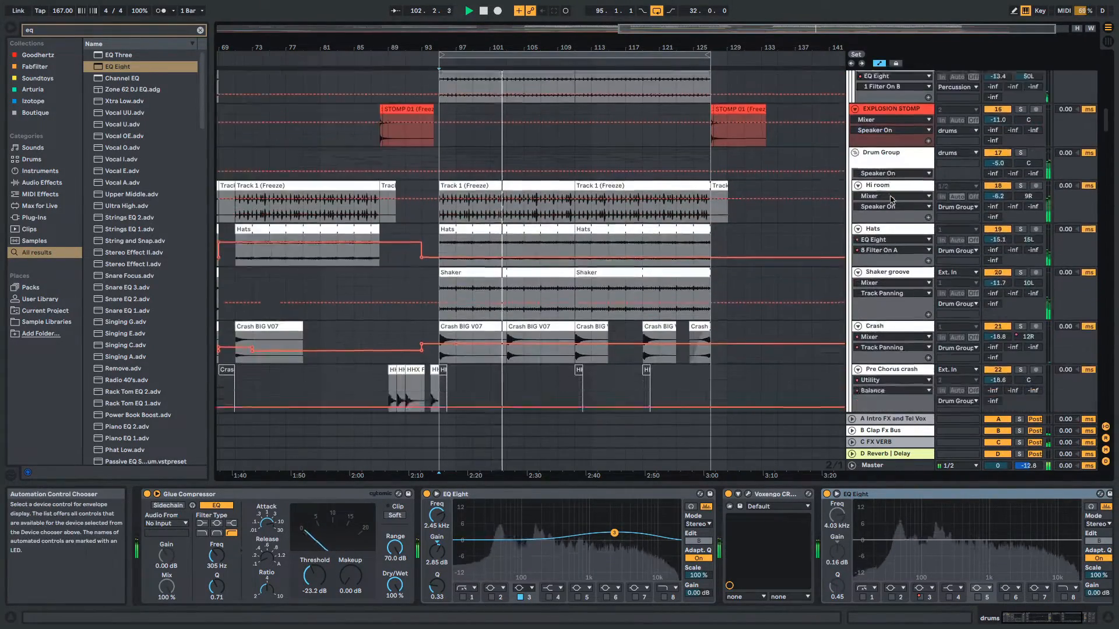
scroll(890, 199, "down", 9)
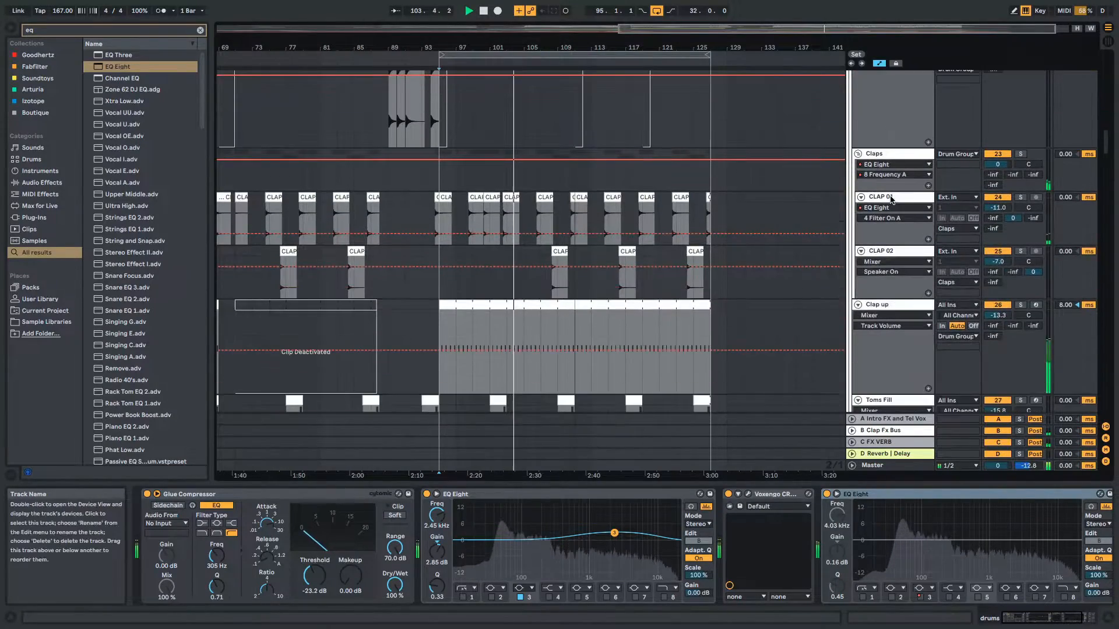
scroll(890, 199, "down", 10)
scroll(889, 199, "down", 10)
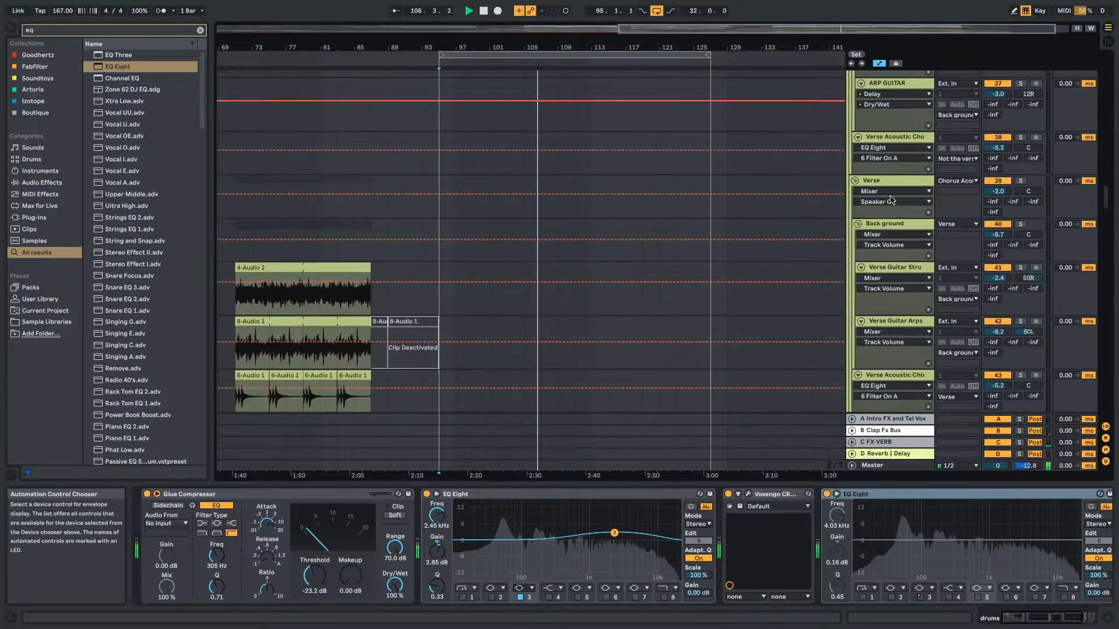
scroll(890, 200, "down", 10)
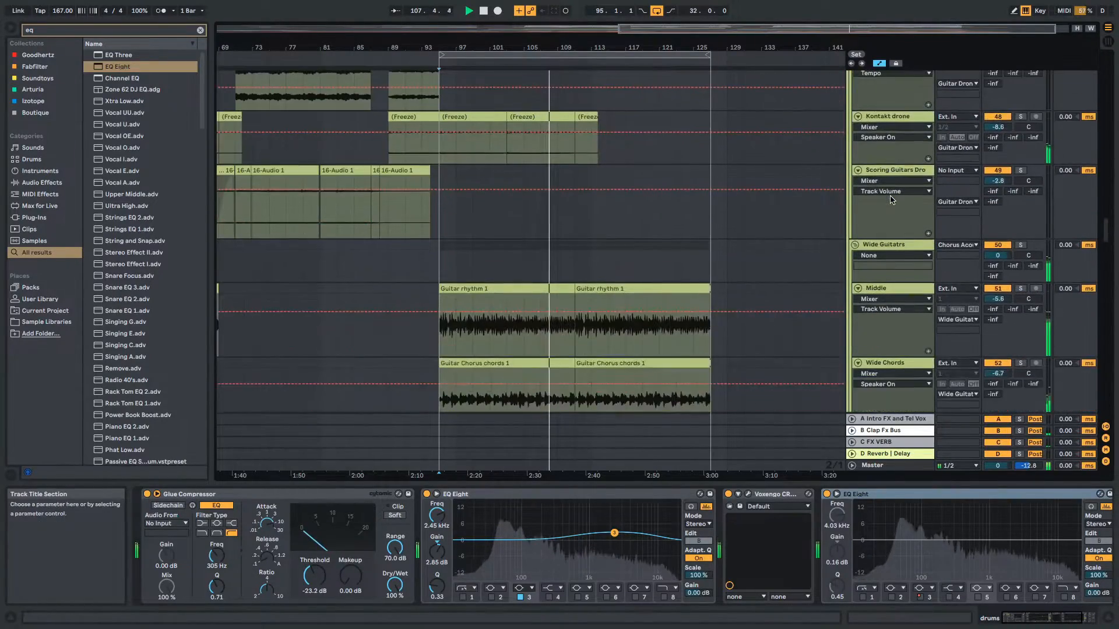
scroll(889, 199, "down", 10)
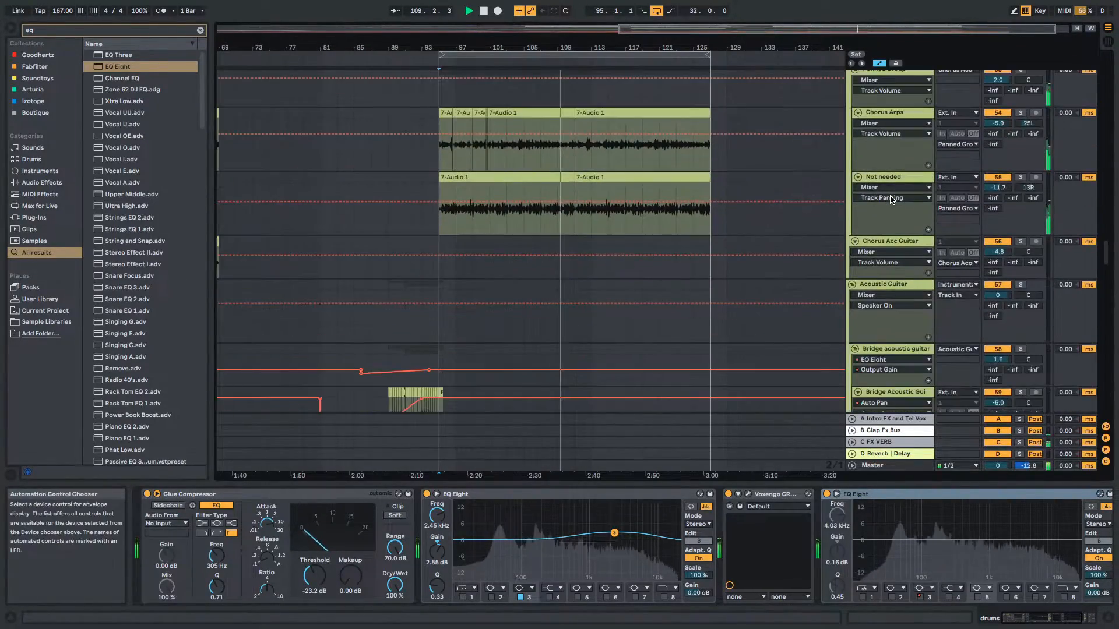
scroll(889, 200, "down", 10)
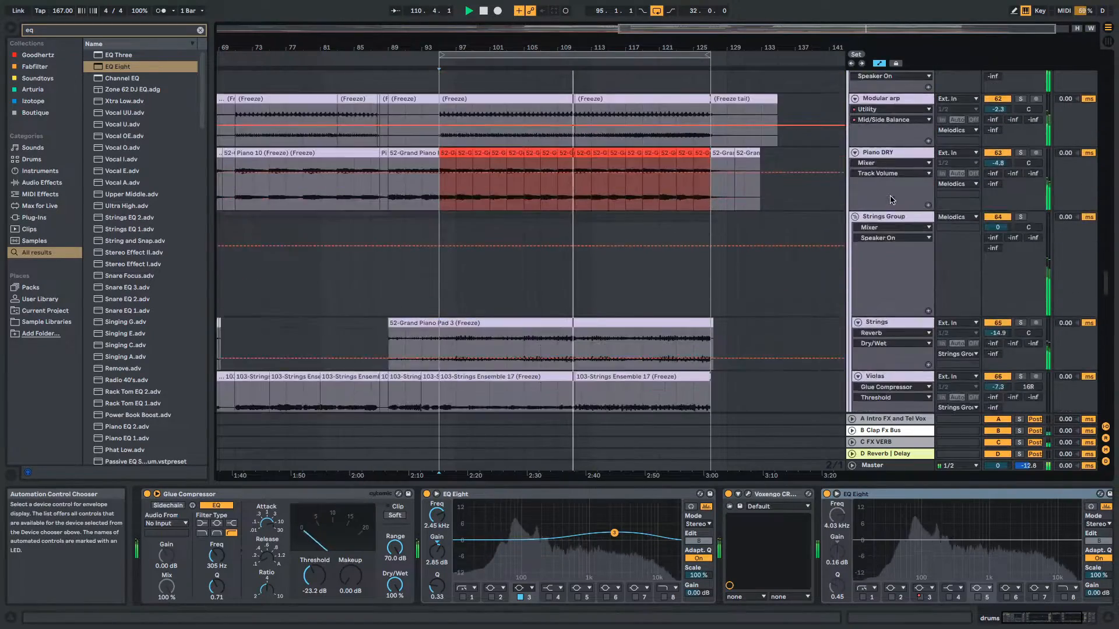
scroll(890, 200, "down", 10)
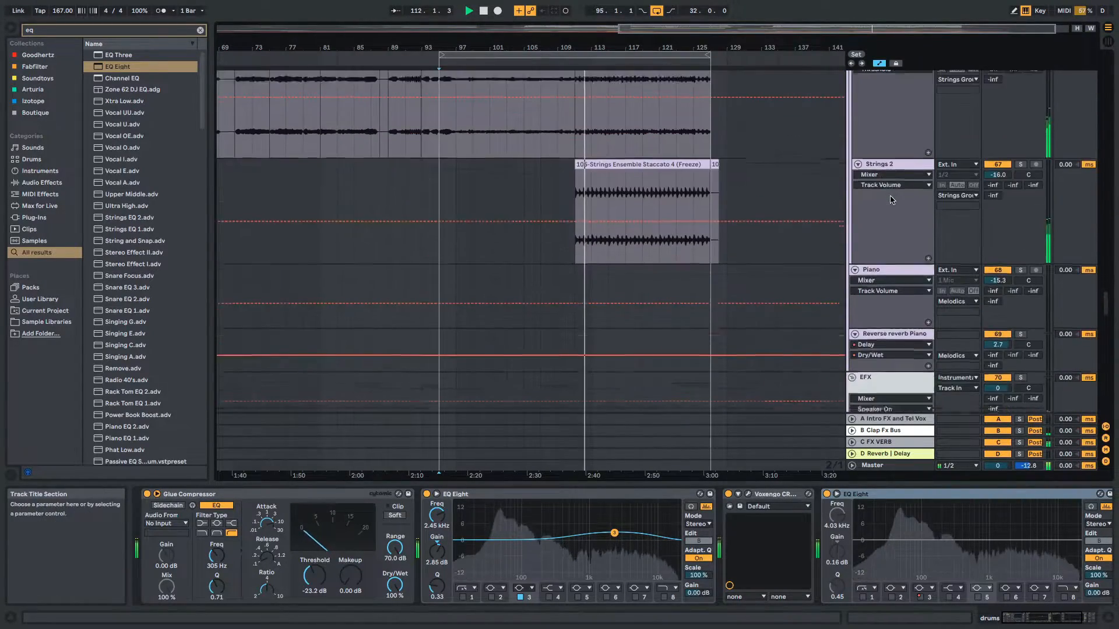
scroll(889, 200, "down", 10)
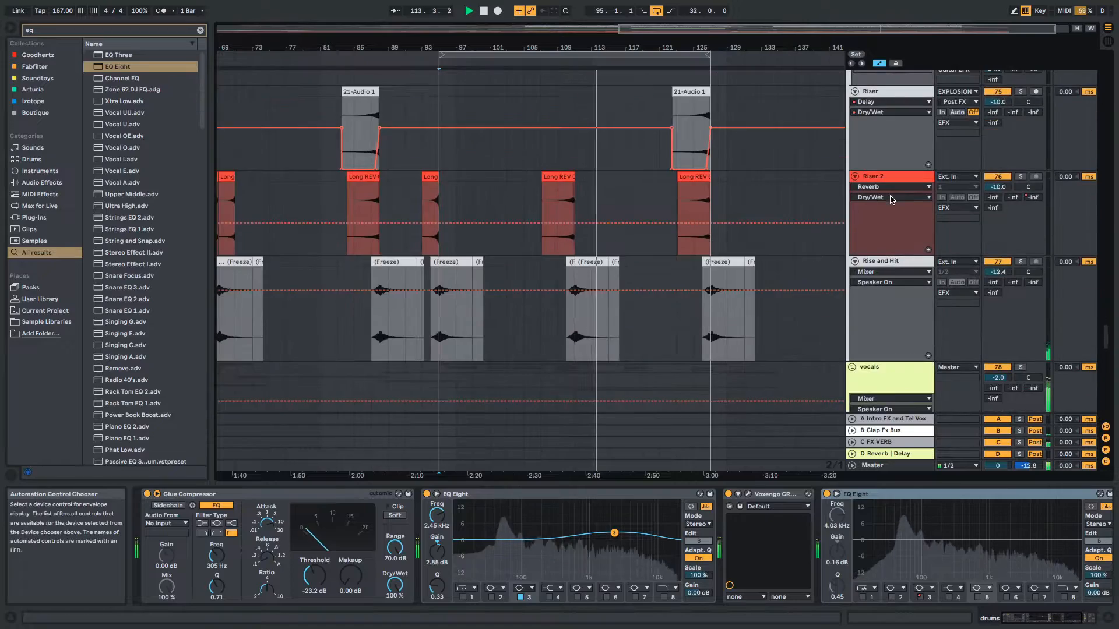
scroll(889, 200, "down", 10)
scroll(890, 200, "down", 10)
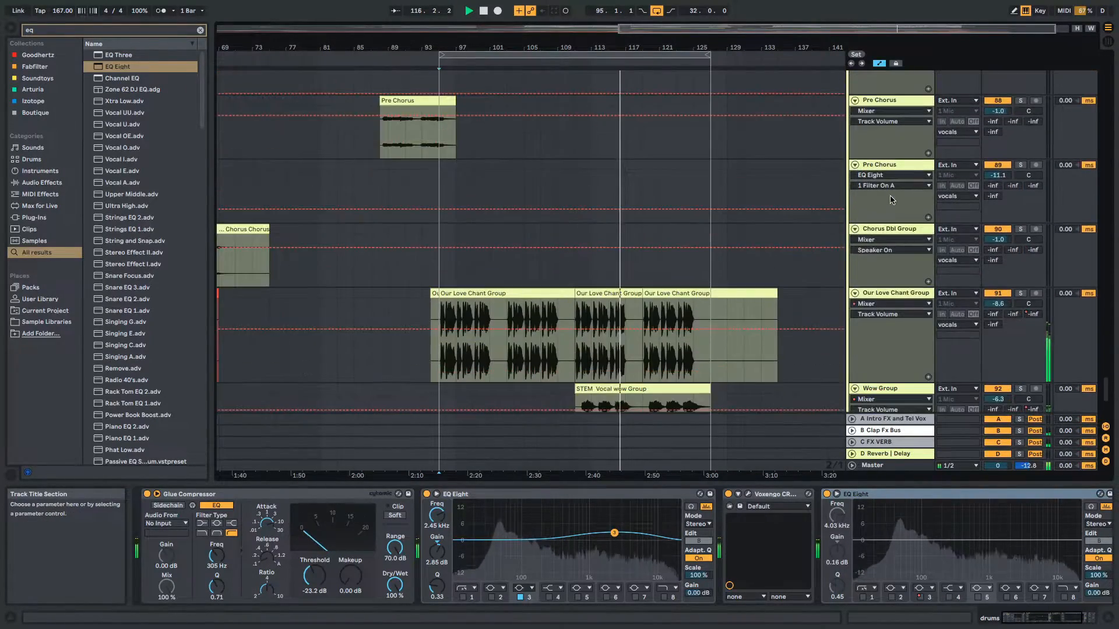
scroll(890, 199, "down", 10)
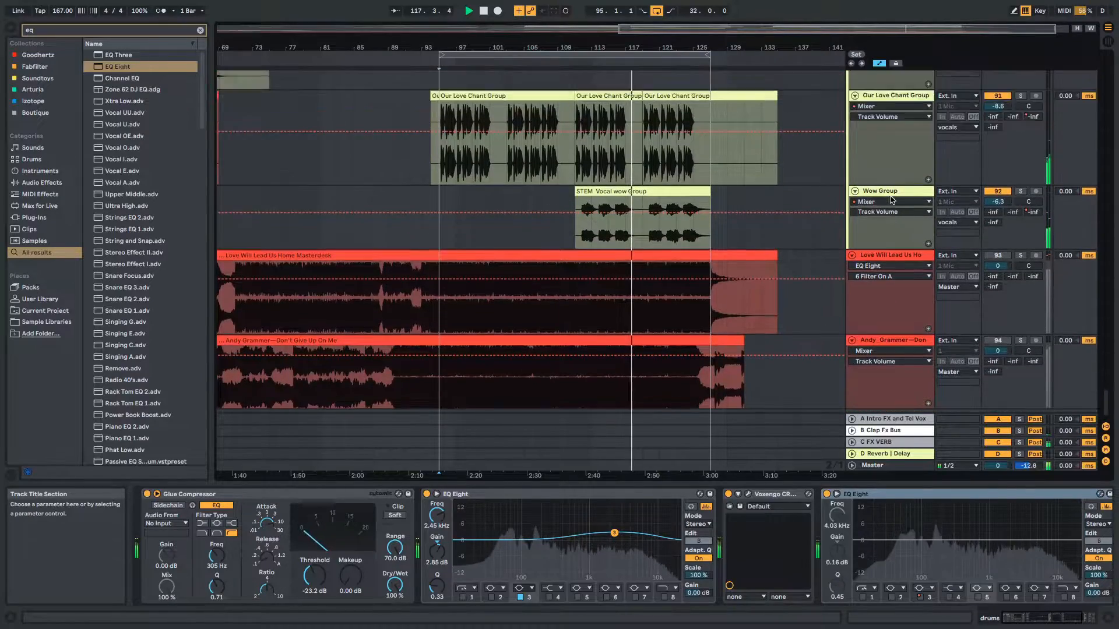
Go back up through the tracks to the start of the list and fold the drums group.
scroll(890, 199, "up", 12)
scroll(890, 199, "up", 12)
scroll(889, 199, "up", 12)
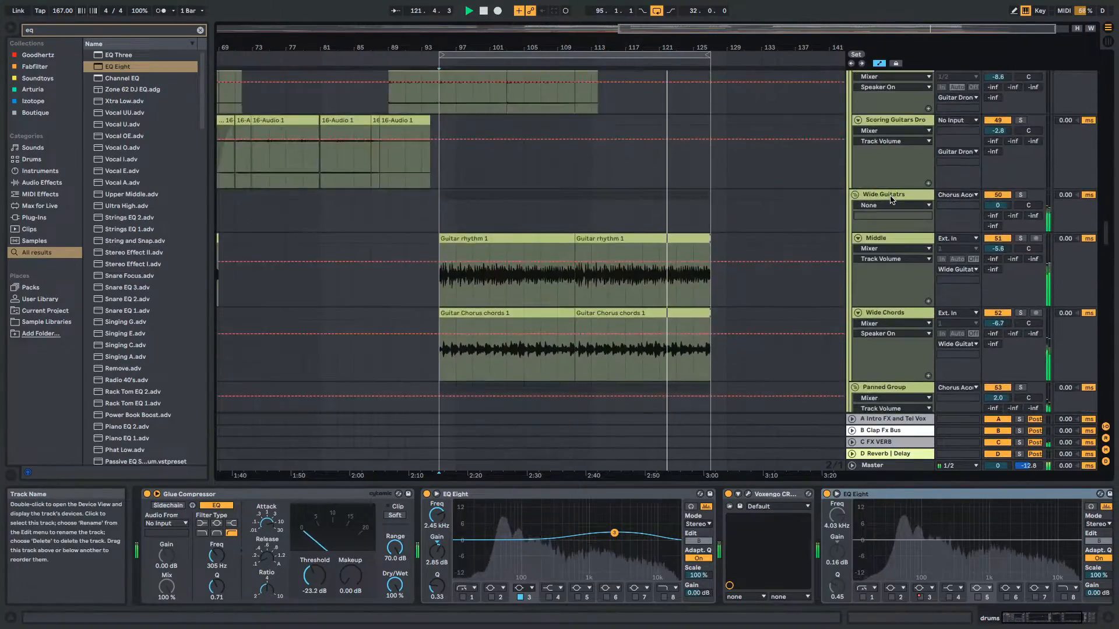
scroll(890, 199, "up", 12)
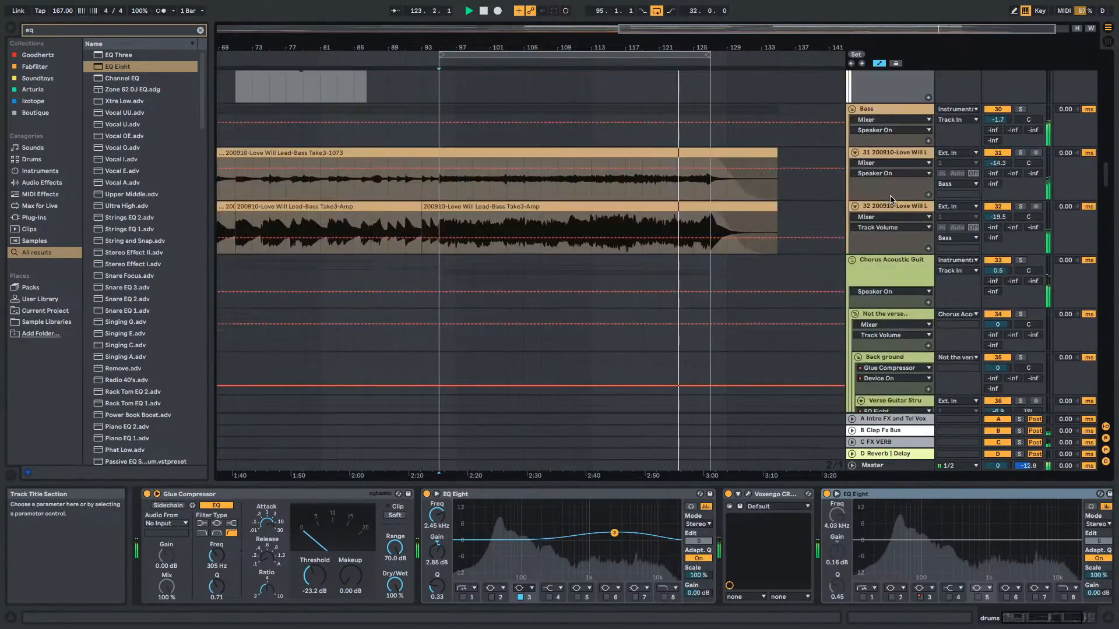
scroll(890, 199, "up", 12)
scroll(890, 199, "up", 12)
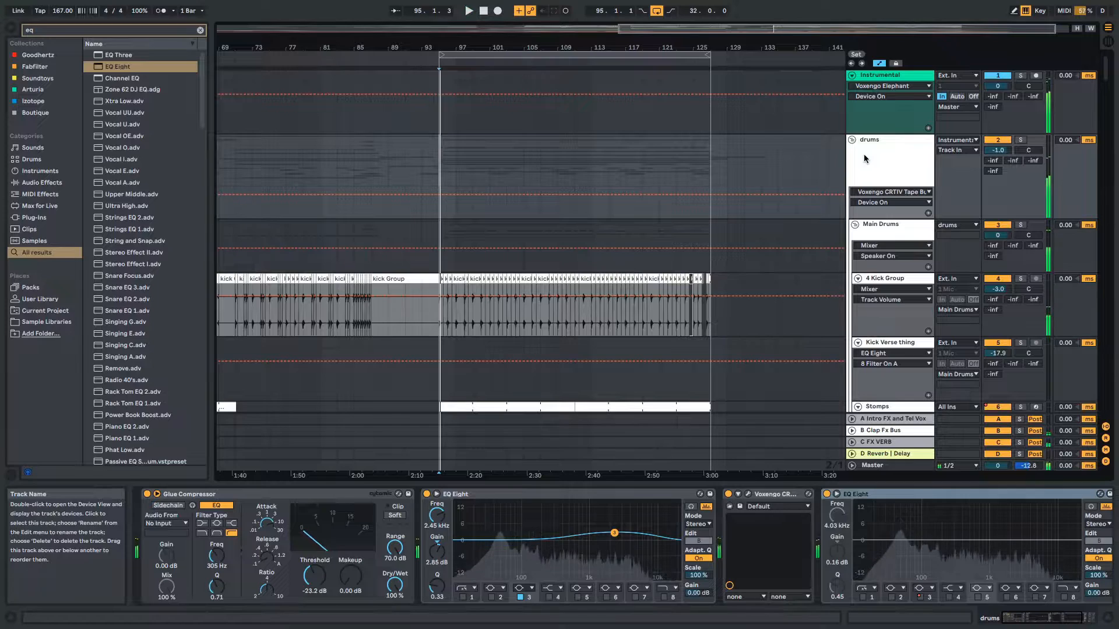
left_click(851, 140)
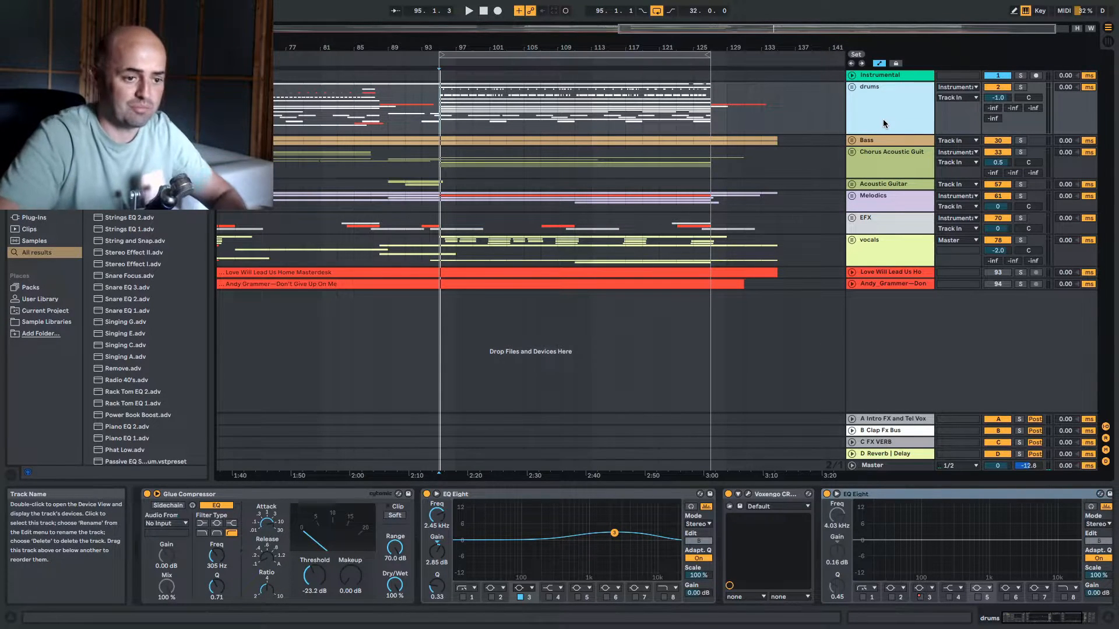
Compare the CRTIV Tape Bus settings of the drums and vocals groups one above the other, and close both plugin windows.
left_click(747, 493)
mouse_move(737, 70)
left_mouse_down()
mouse_move(709, 82)
mouse_move(714, 52)
mouse_move(719, 61)
left_mouse_up()
left_click(895, 258)
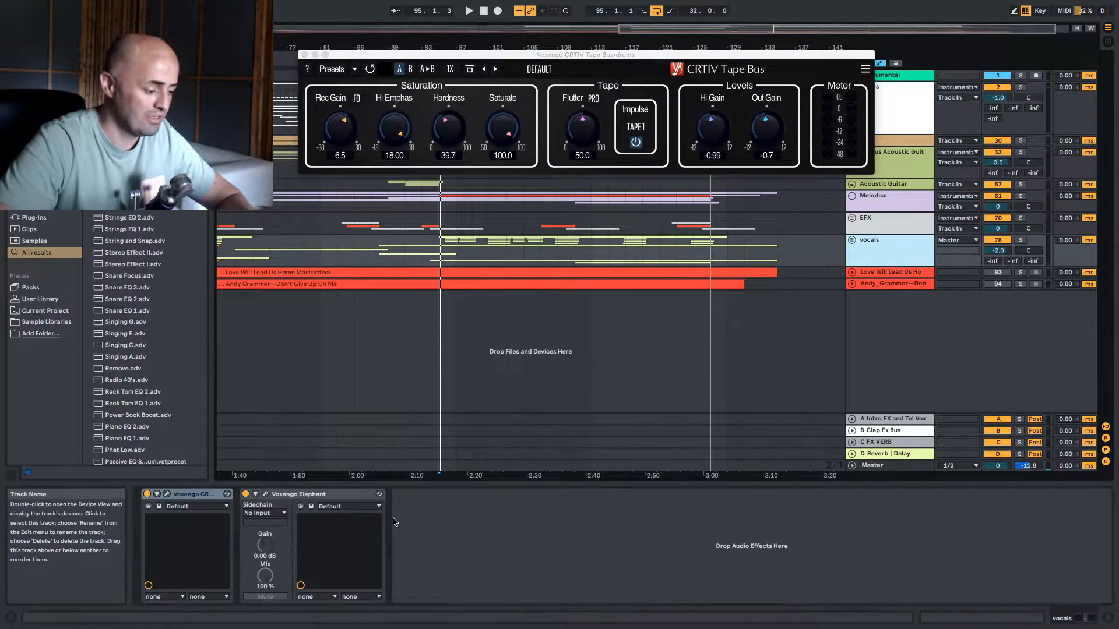
left_click(167, 493)
left_click_drag(647, 91, 558, 177)
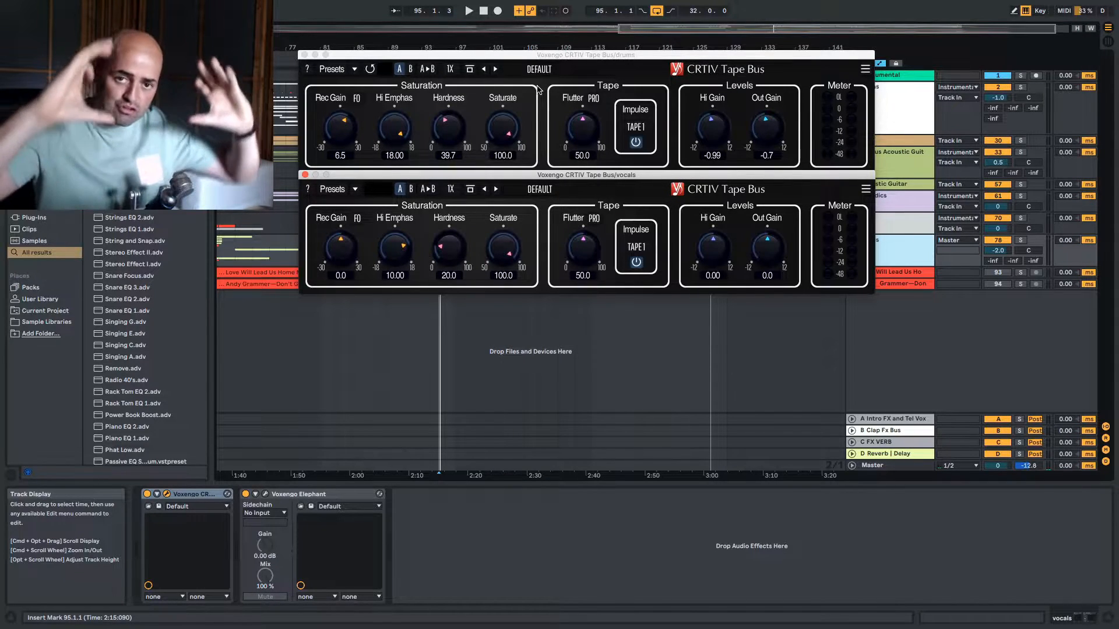
left_click(304, 54)
left_click(304, 175)
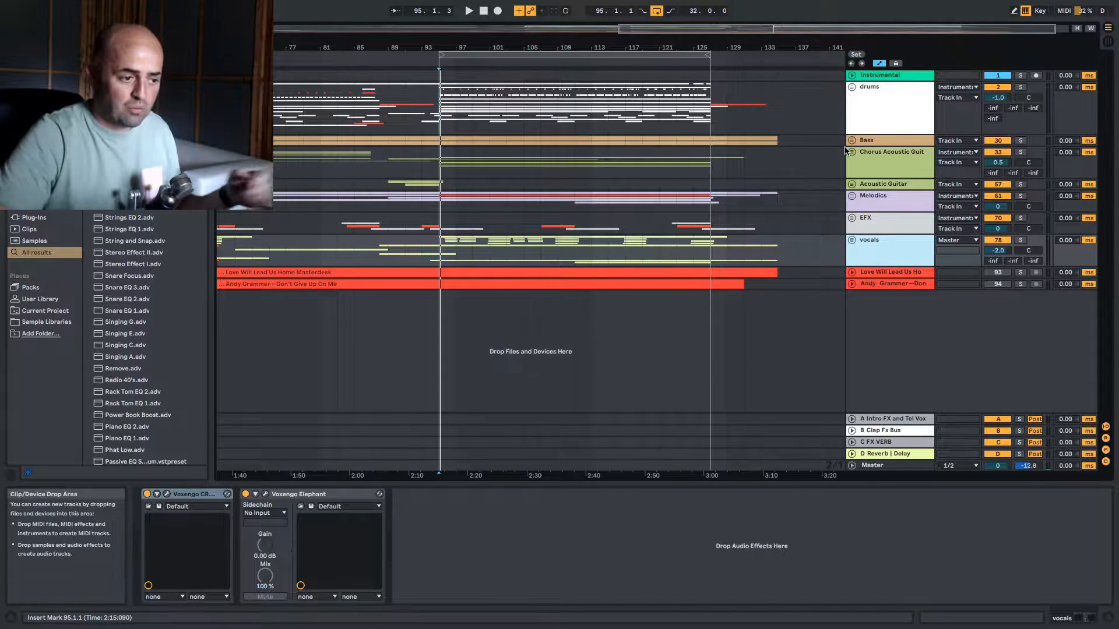
Reopen the drums group's CRTIV Tape Bus window and expand the EQ Eight after it into a large frequency display.
left_click(882, 114)
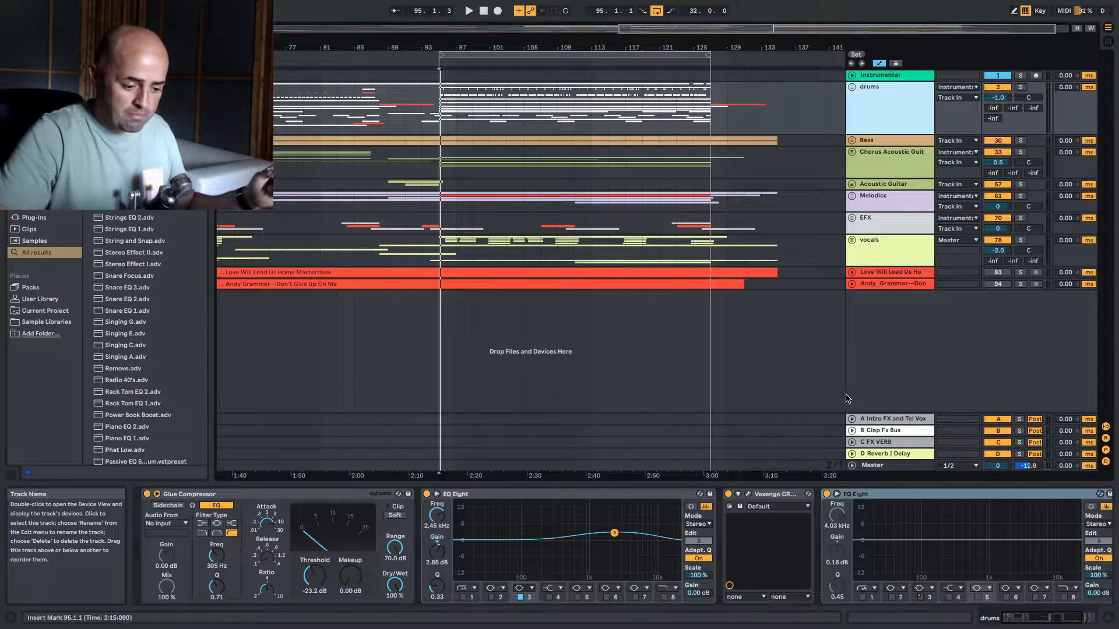
left_click(749, 495)
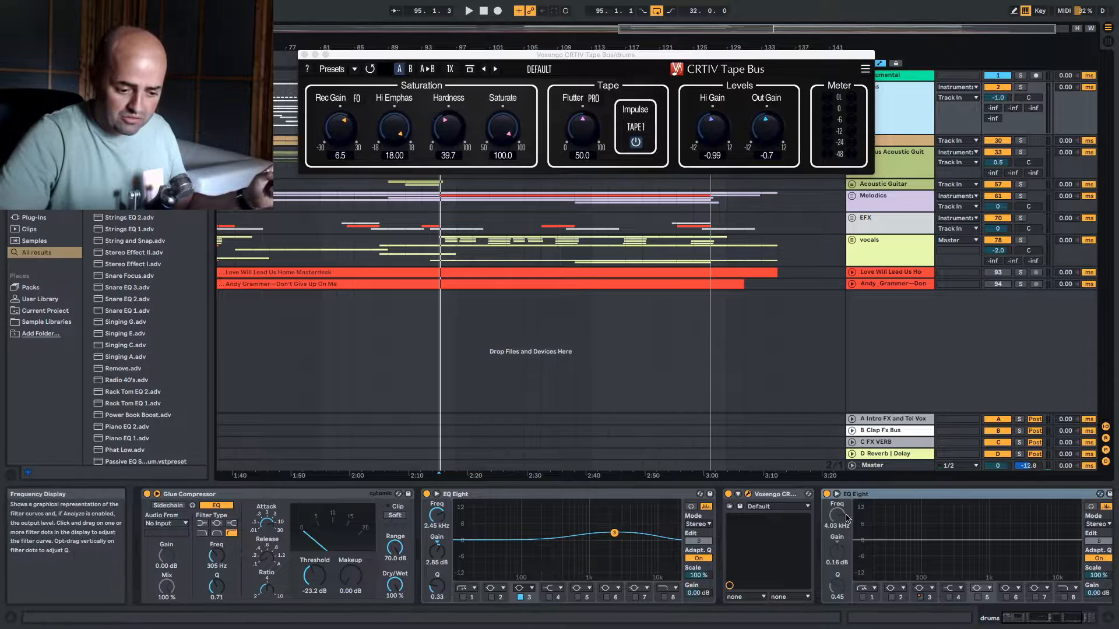
left_click(836, 494)
left_click_drag(715, 406, 710, 207)
Enable filters 2 and 7 in the last EQ Eight and boost them 15 dB at about 38.9 Hz and 10.6 kHz.
left_click(891, 597)
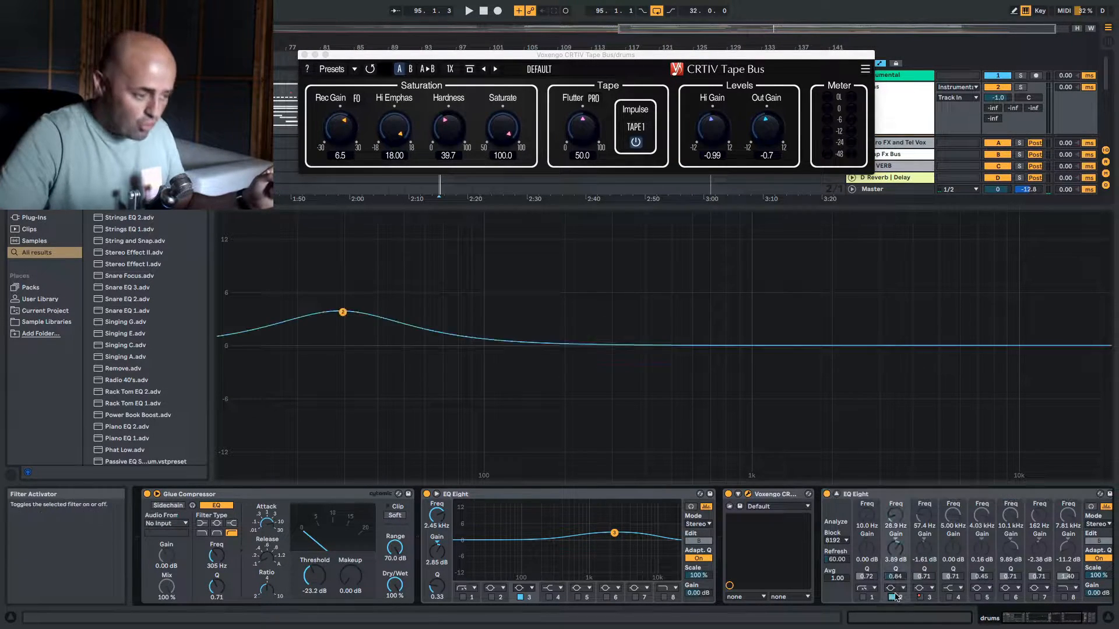
left_click_drag(343, 318, 377, 216)
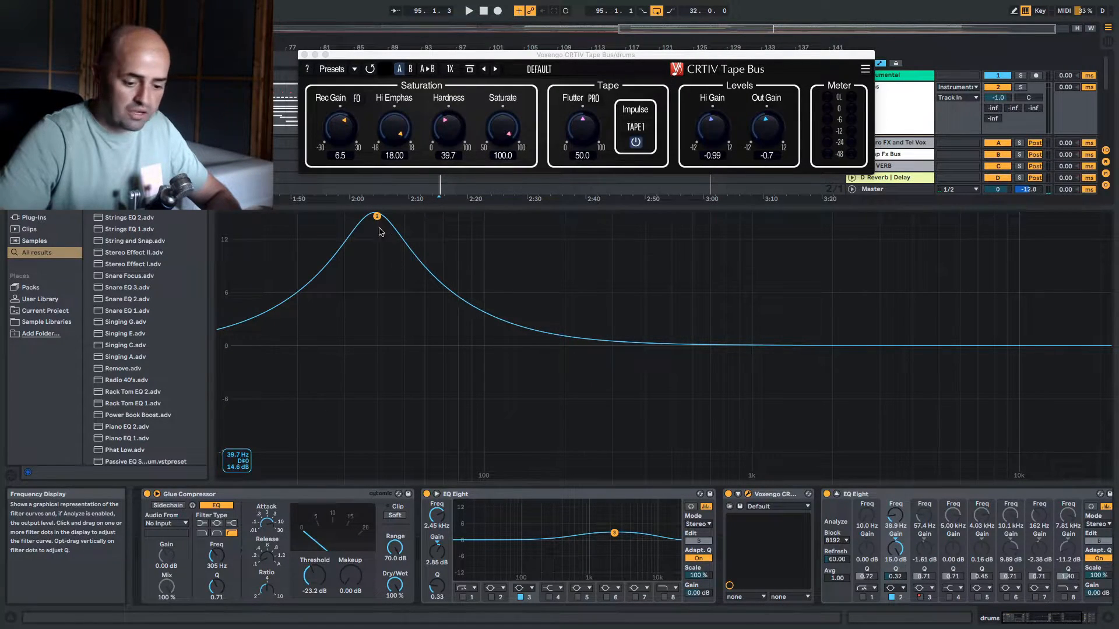
left_click(1035, 597)
left_click_drag(543, 368, 1024, 198)
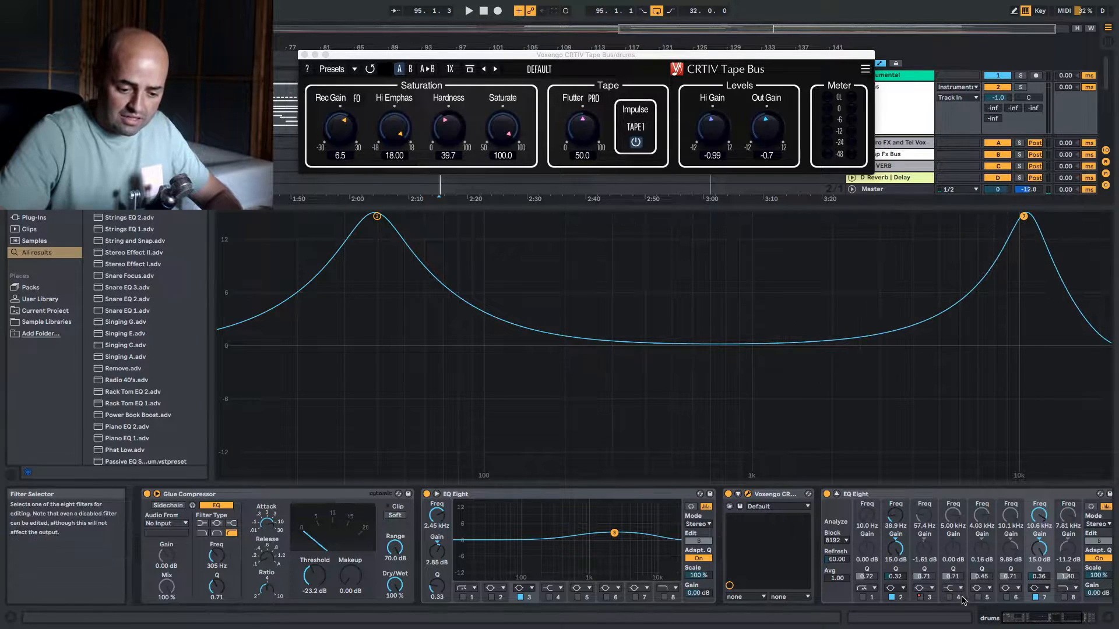
Enable filters 5 and 6, cutting about 3 dB at 2.10 kHz and about 2.2 dB at 230 Hz.
left_click(977, 597)
left_click_drag(911, 347, 836, 371)
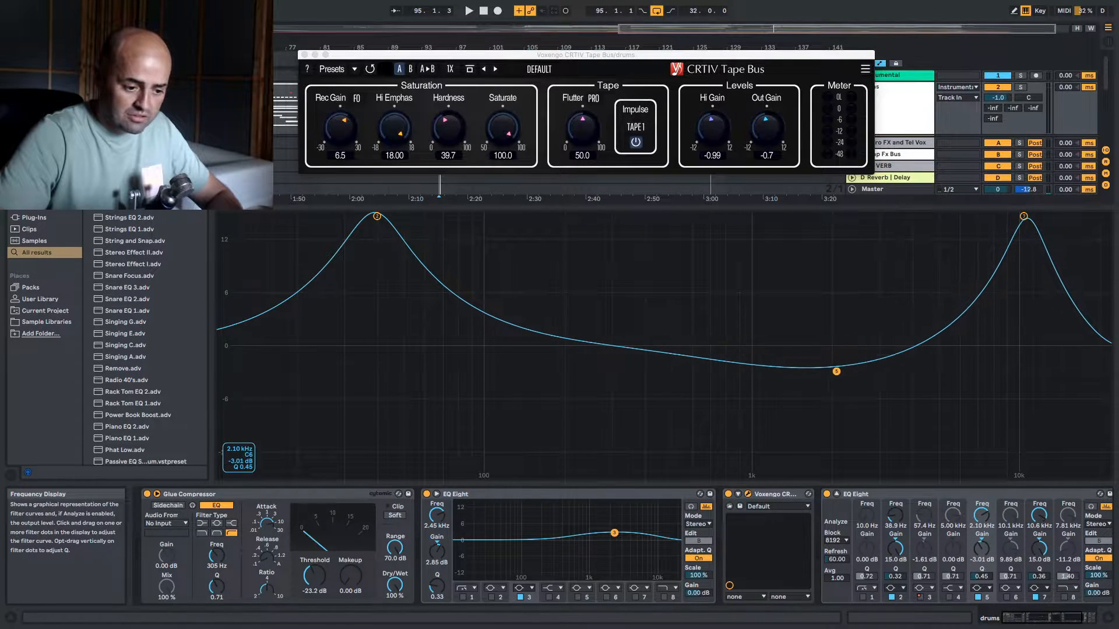
left_click(1006, 597)
left_click_drag(1018, 260, 582, 365)
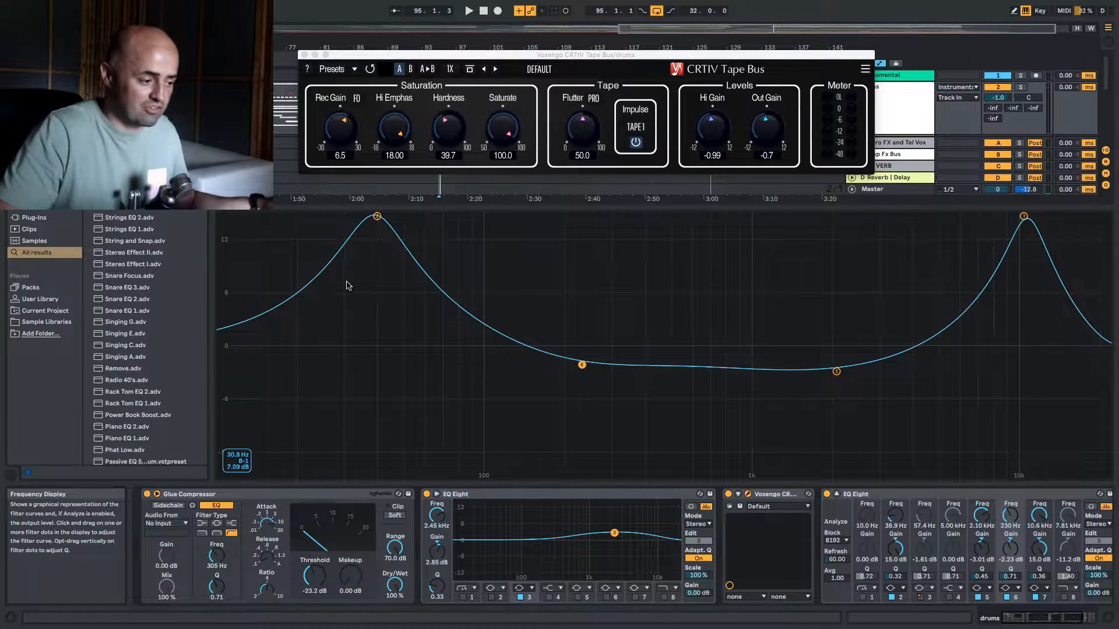
Turn off EQ Eight filters 5, 6 and 7, and toggle filter 2 off and on again.
left_click(978, 598)
left_click(1006, 597)
left_click(1035, 597)
left_click(891, 597)
left_click(890, 598)
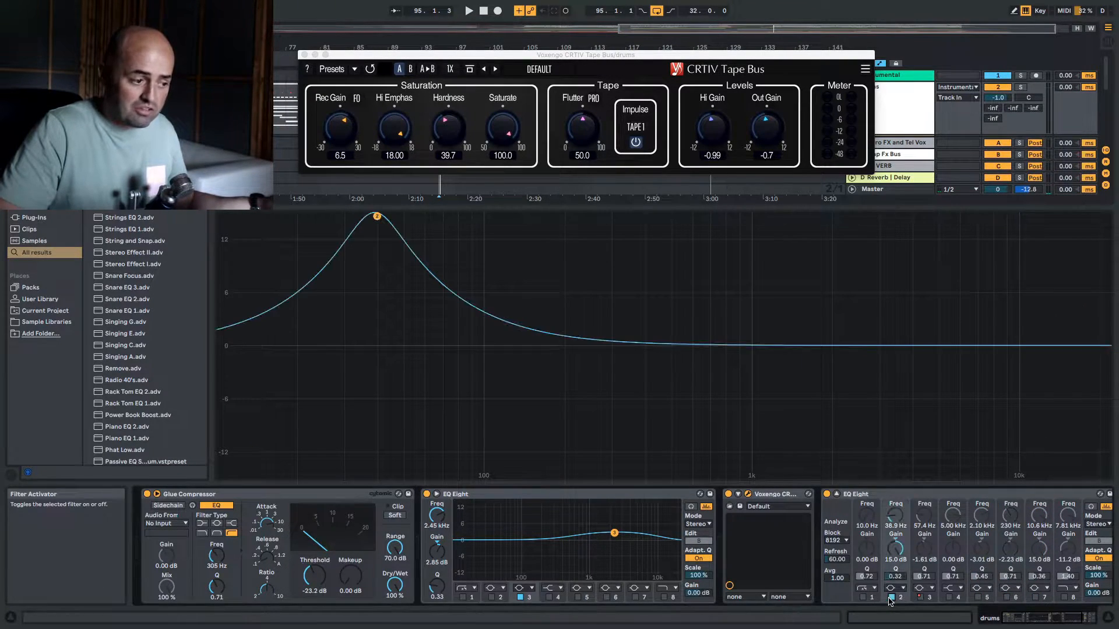
Toggle EQ Eight filter 2 off and on, then reduce it to a narrower boost of about 2.87 dB at 38.7 Hz.
left_click(891, 597)
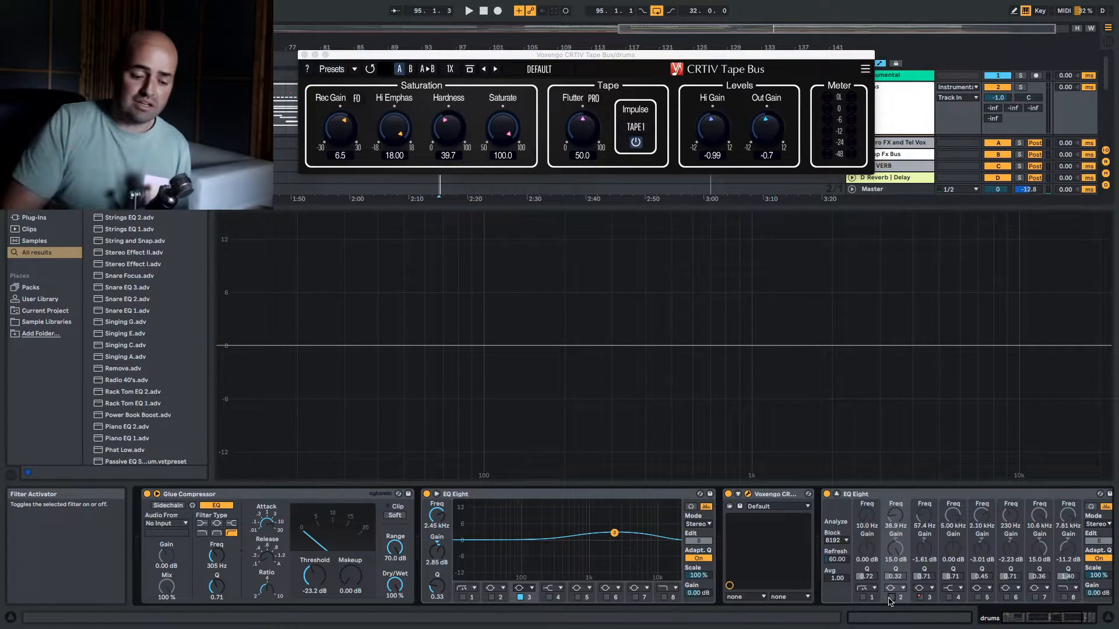
left_click(890, 597)
left_click_drag(381, 220, 378, 280)
left_click_drag(376, 321, 377, 350)
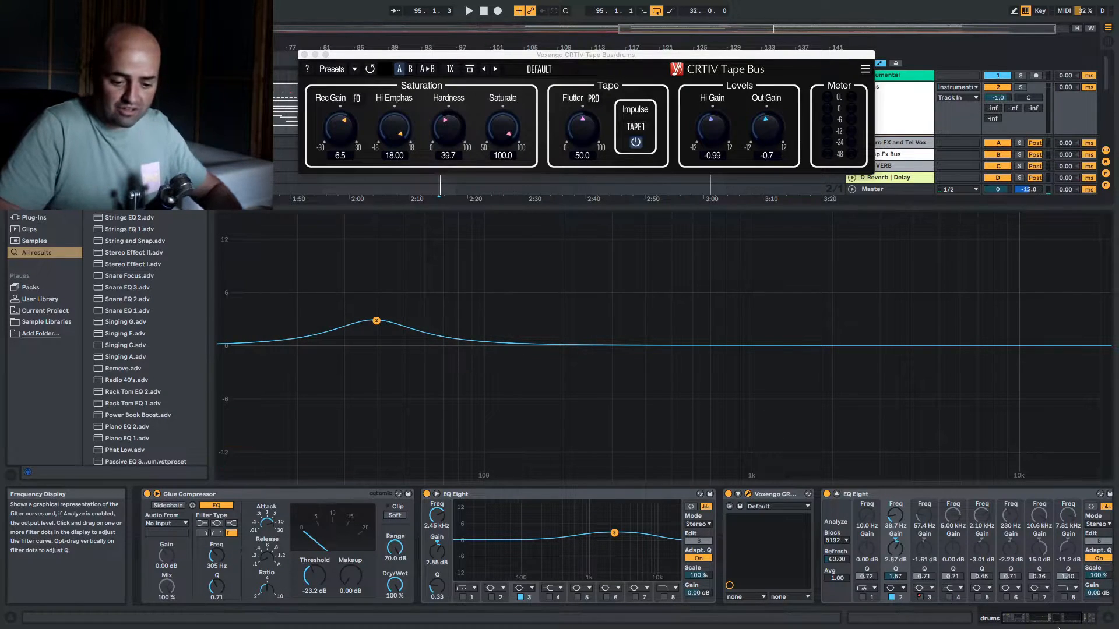
Enable filter 6 and move it to a nearly flat, wide band at about 4.00 kHz, 0.11 dB, with Q 0.35.
left_click(1011, 597)
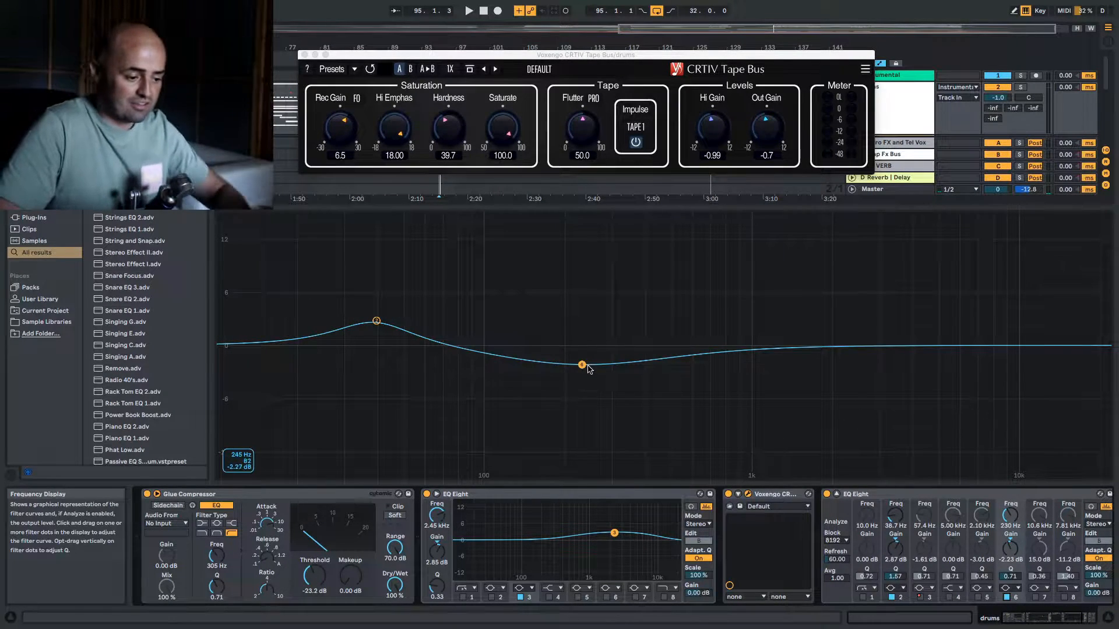
left_click_drag(579, 366, 923, 334)
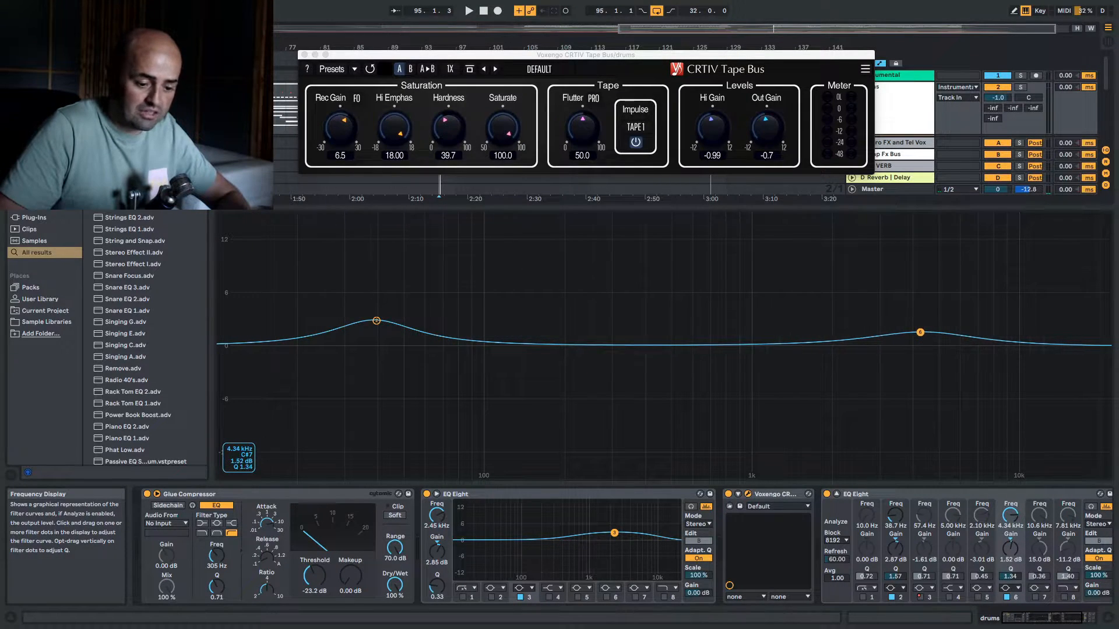
left_click_drag(359, 291, 927, 408)
left_click_drag(922, 334, 923, 344)
left_click_drag(718, 278, 1053, 410)
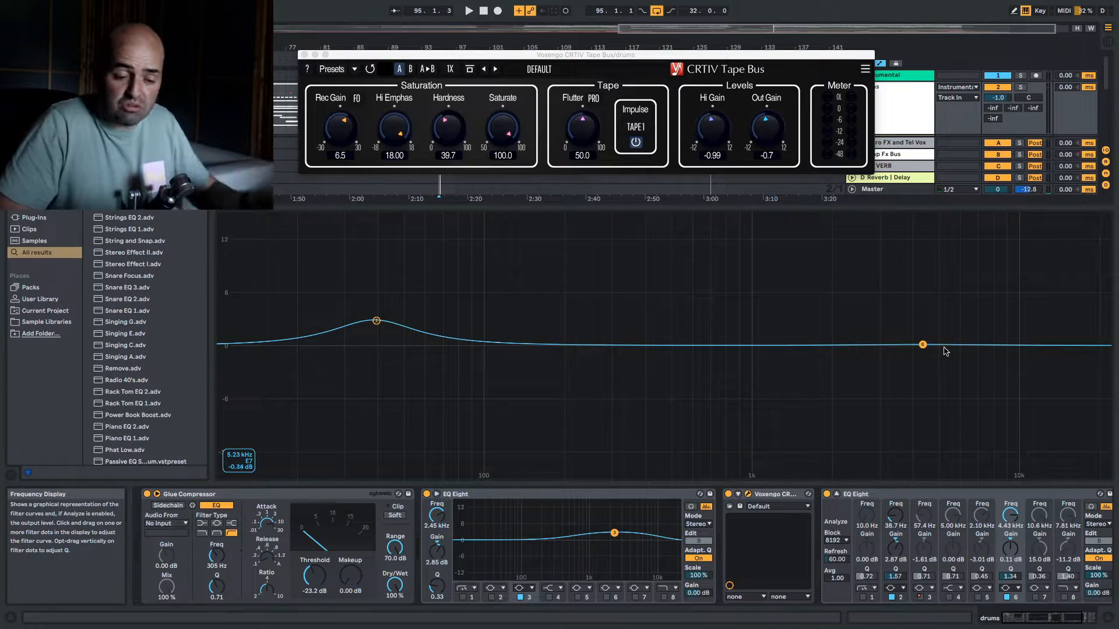
mouse_move(922, 344)
left_mouse_down()
mouse_move(912, 340)
mouse_move(916, 355)
mouse_move(911, 345)
left_mouse_up()
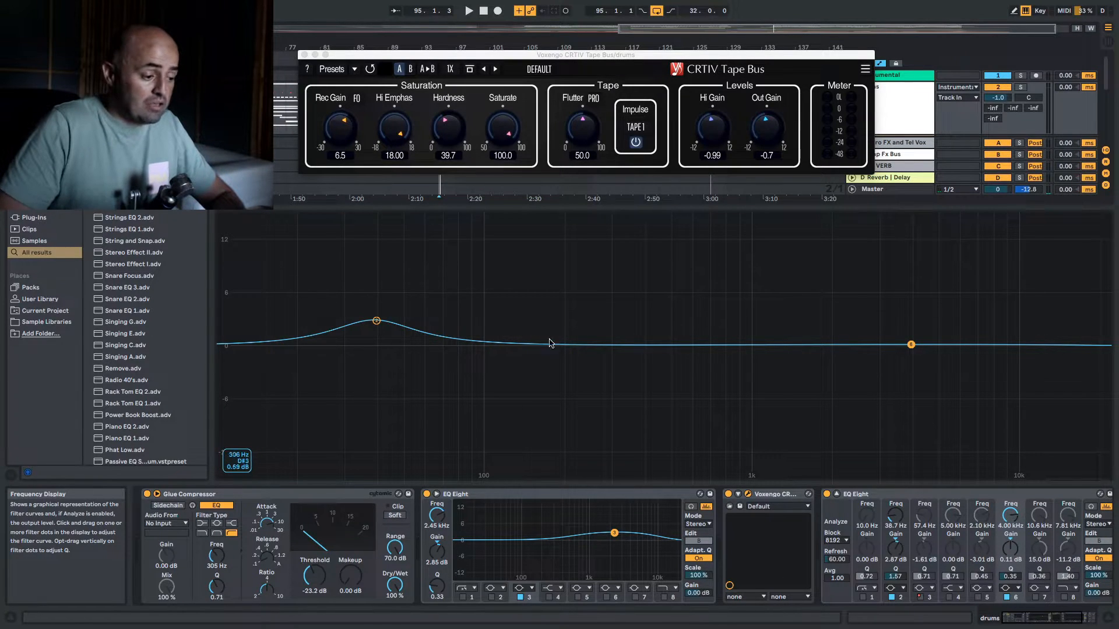
Widen filter 2 to Q 0.86 with about 2.23 dB at 39.1 Hz, and lower filter 6 to about -0.87 dB at 4.00 kHz.
mouse_move(376, 322)
left_mouse_down()
mouse_move(379, 332)
mouse_move(379, 321)
left_mouse_up()
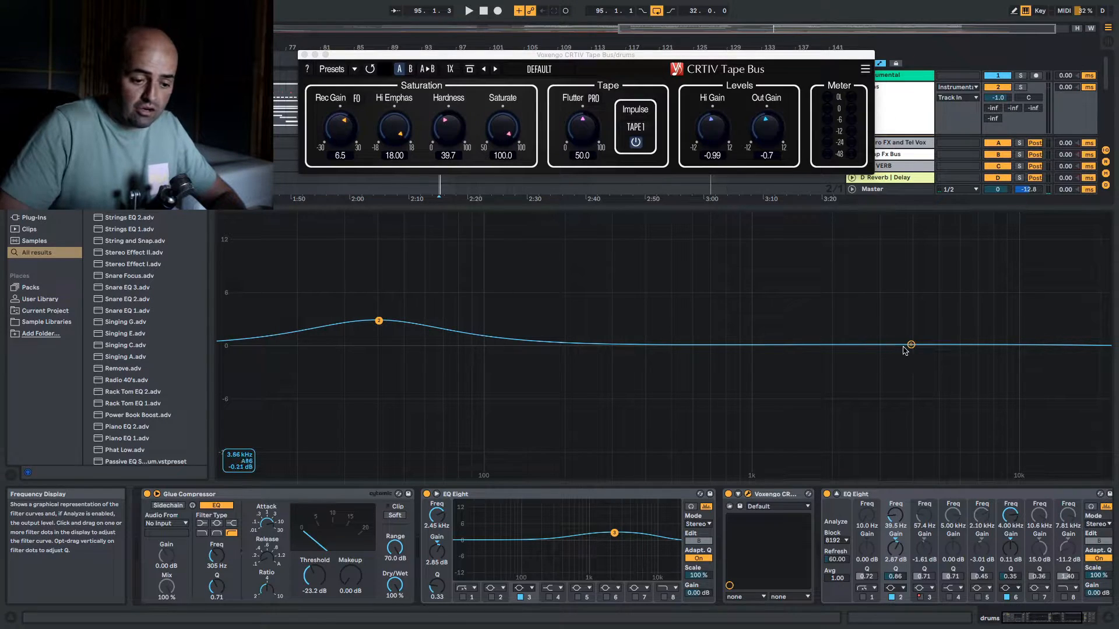
left_click_drag(904, 347, 905, 348)
left_click_drag(303, 280, 987, 412)
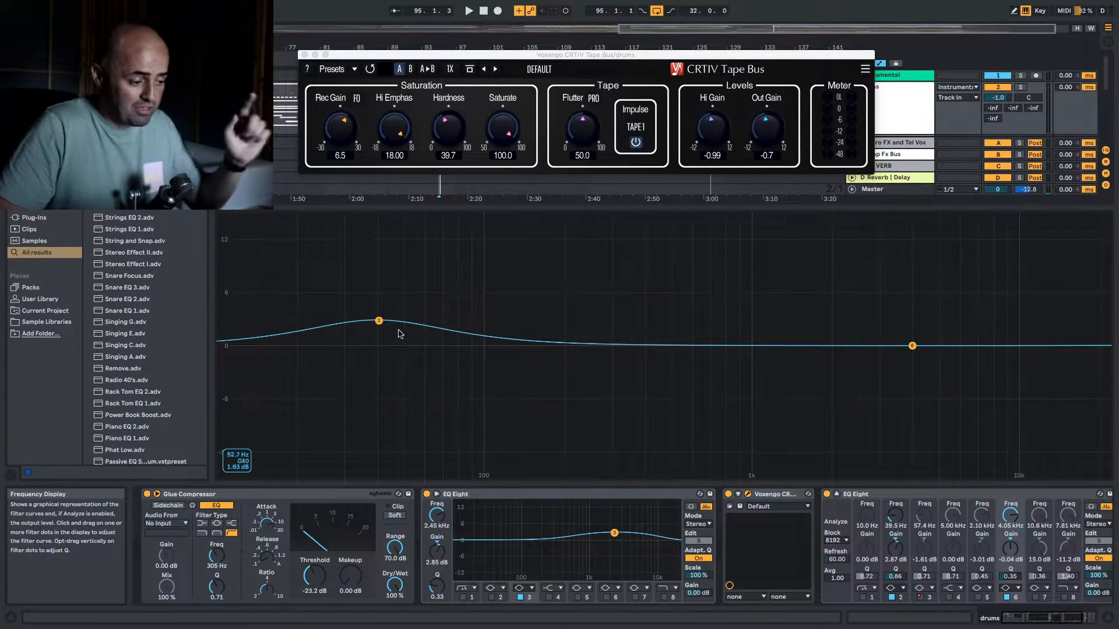
left_click(378, 321)
mouse_move(379, 320)
left_mouse_down()
mouse_move(371, 314)
mouse_move(369, 335)
mouse_move(372, 290)
mouse_move(378, 326)
left_mouse_up()
Turn off EQ Eight filters 2 and 6 and collapse the large frequency display.
left_click(891, 598)
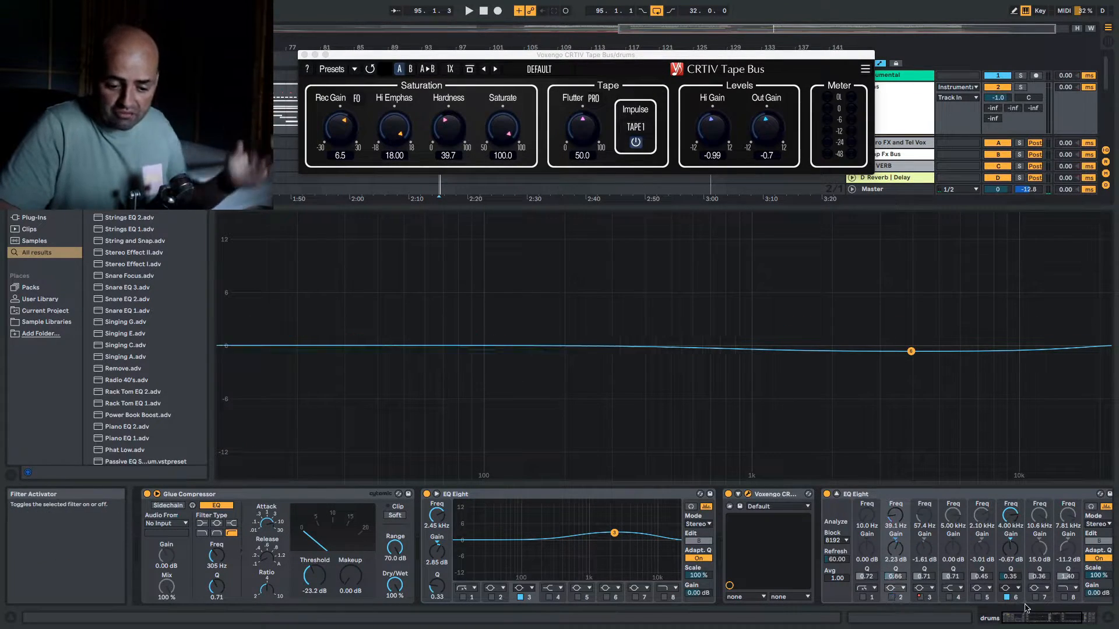
left_click(1006, 598)
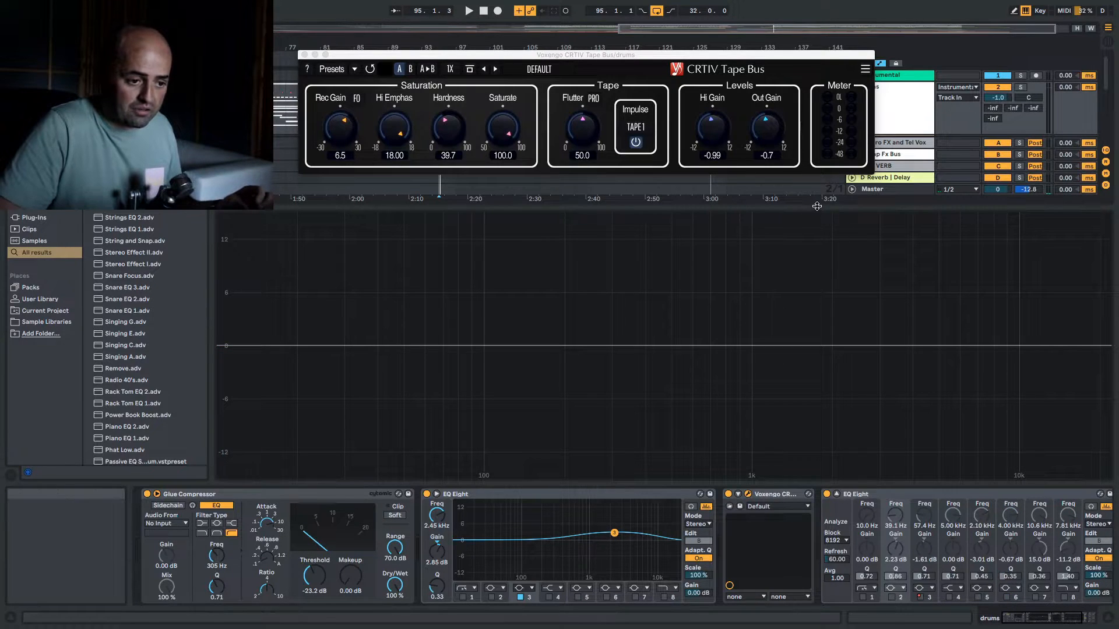
left_click(837, 494)
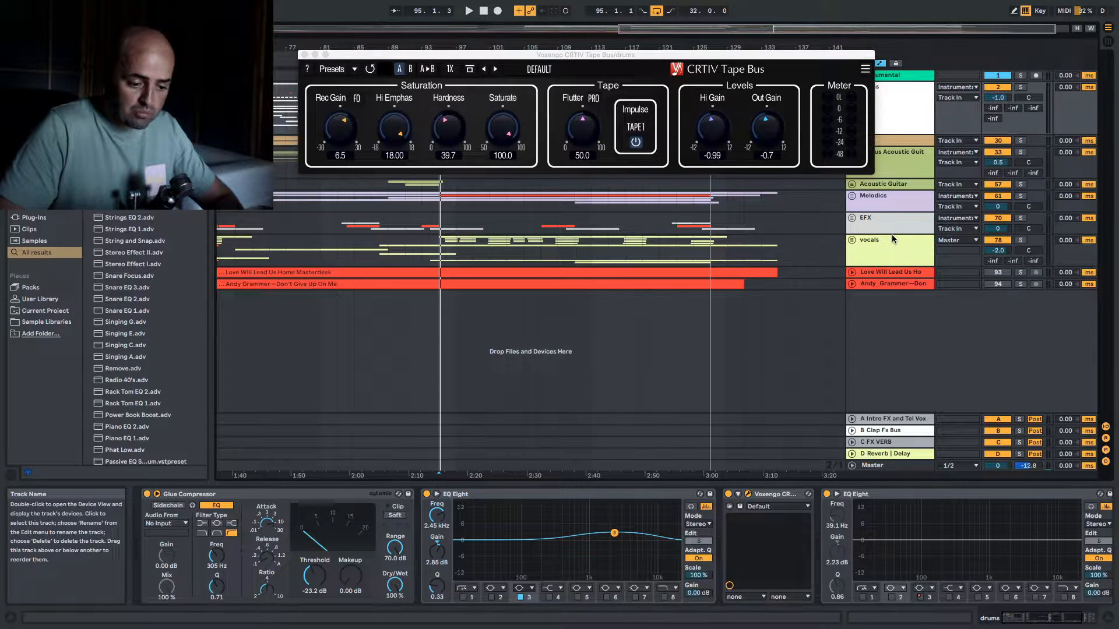
Open the vocals group's CRTIV Tape Bus window, play from bar 95, and arrange the drums Tape Bus window above it.
left_click(880, 257)
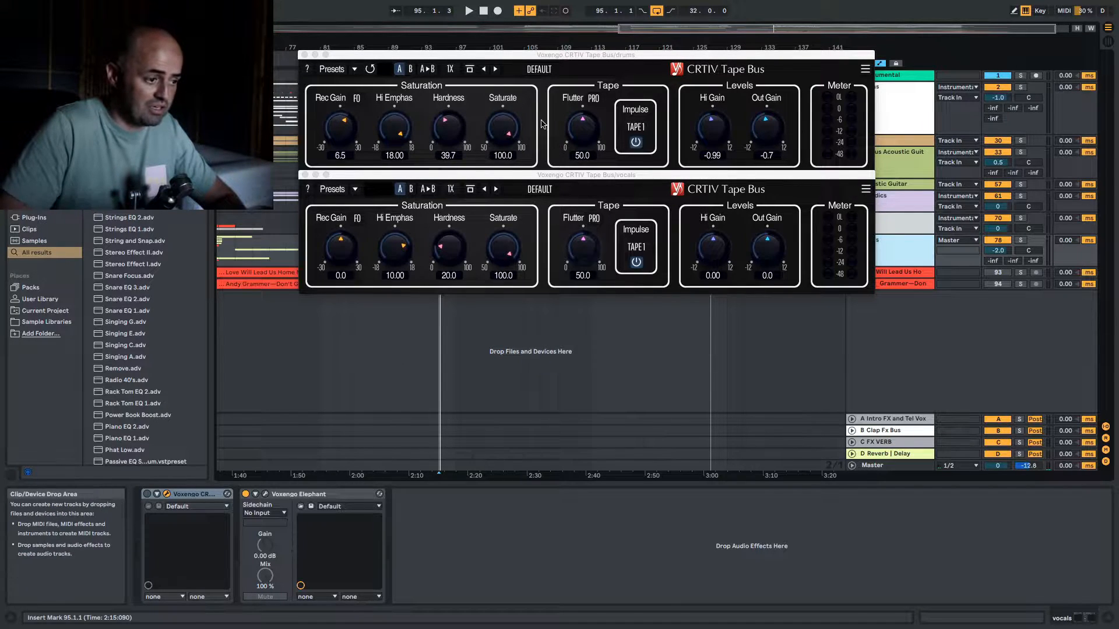
left_click_drag(476, 54, 473, 300)
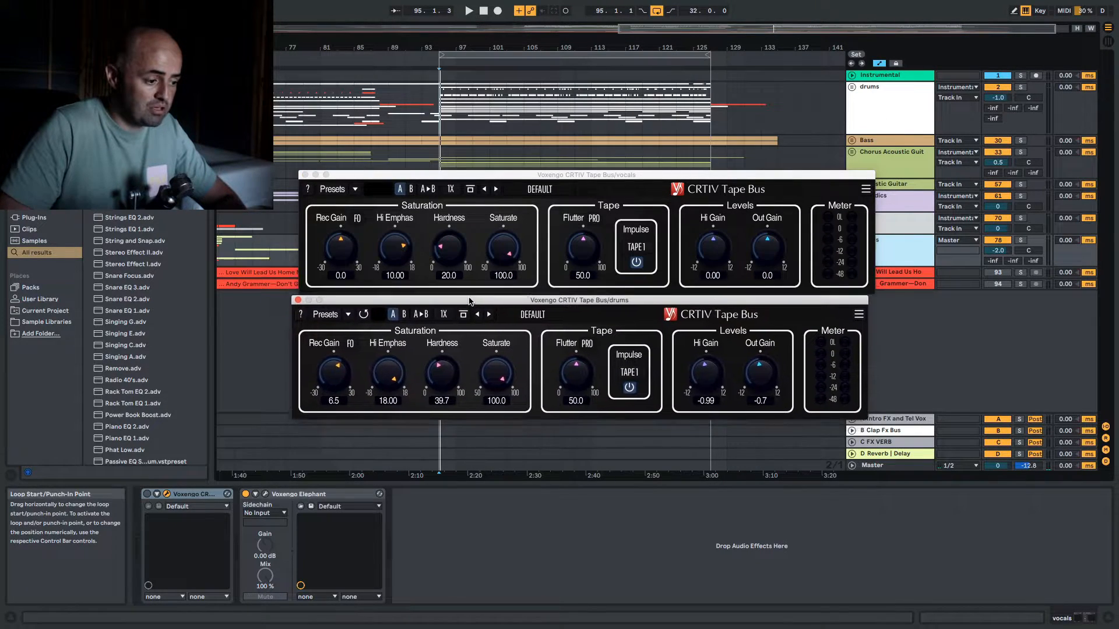
left_click(439, 114)
key("space")
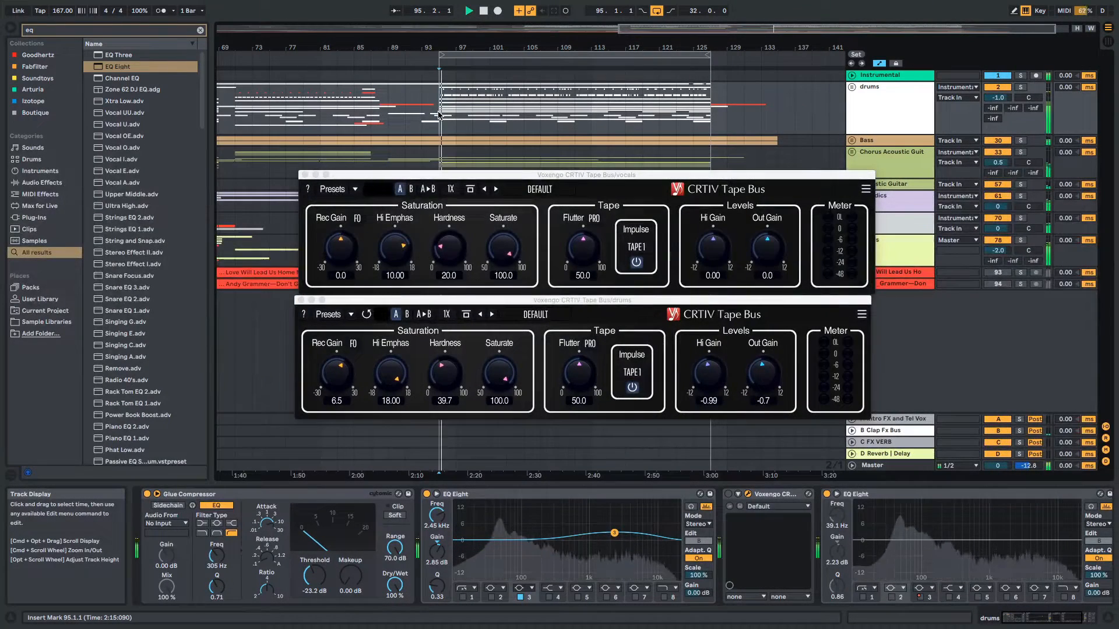
left_click(636, 301)
left_click_drag(636, 301, 635, 46)
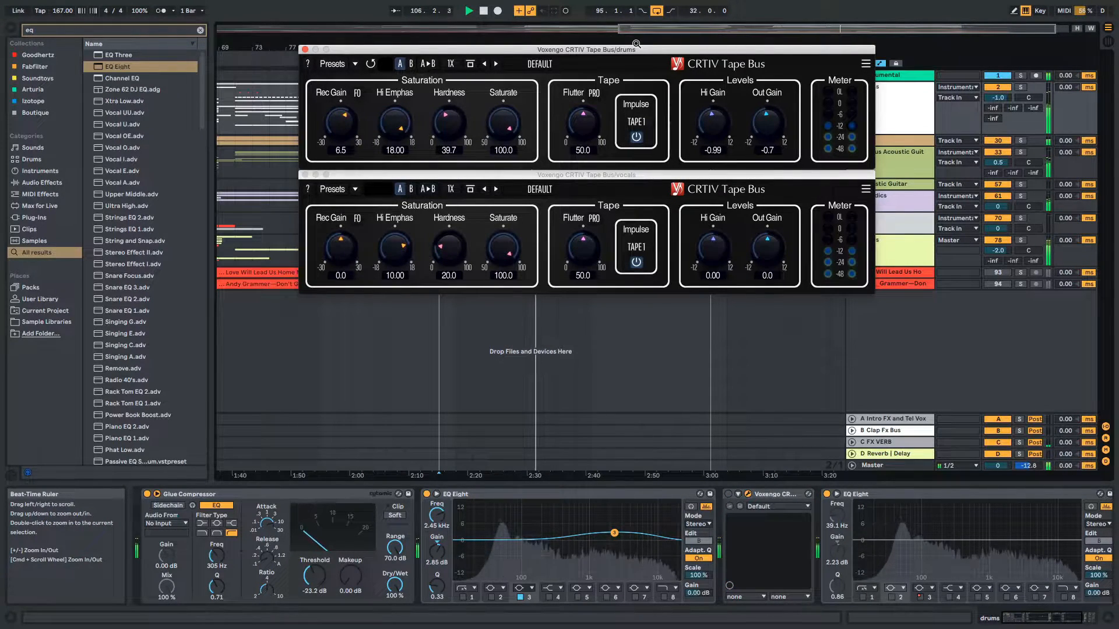
Mute the EFX, Melodics, Acoustic Guitar, Chorus Acoustic Guitar and Bass tracks during playback.
left_click(1005, 218)
left_click(1005, 197)
left_click(1003, 184)
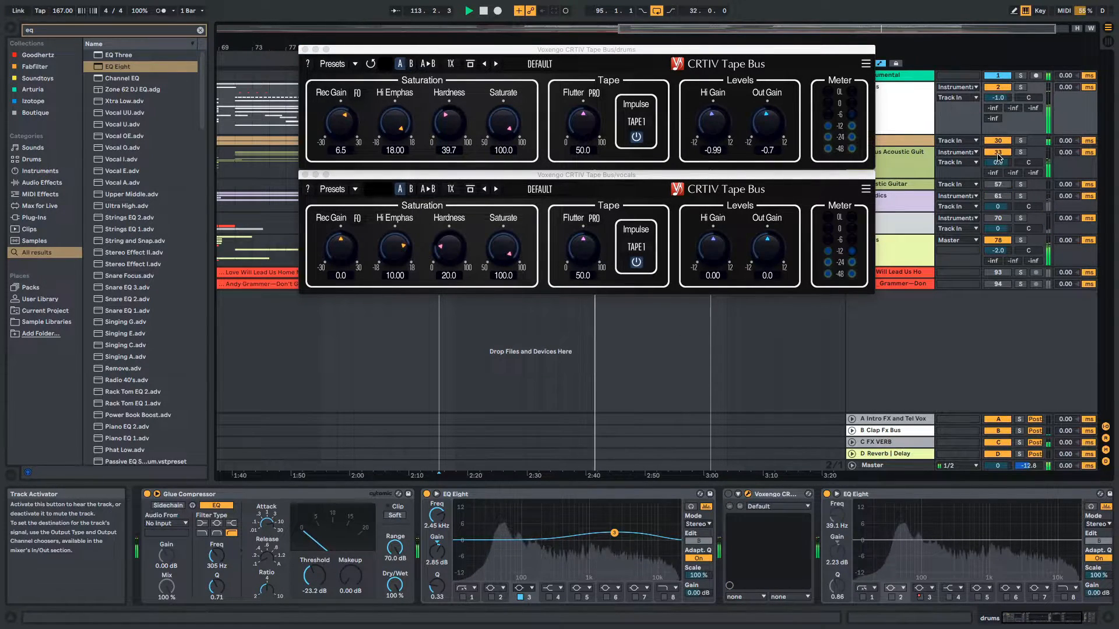
left_click(998, 152)
left_click(998, 141)
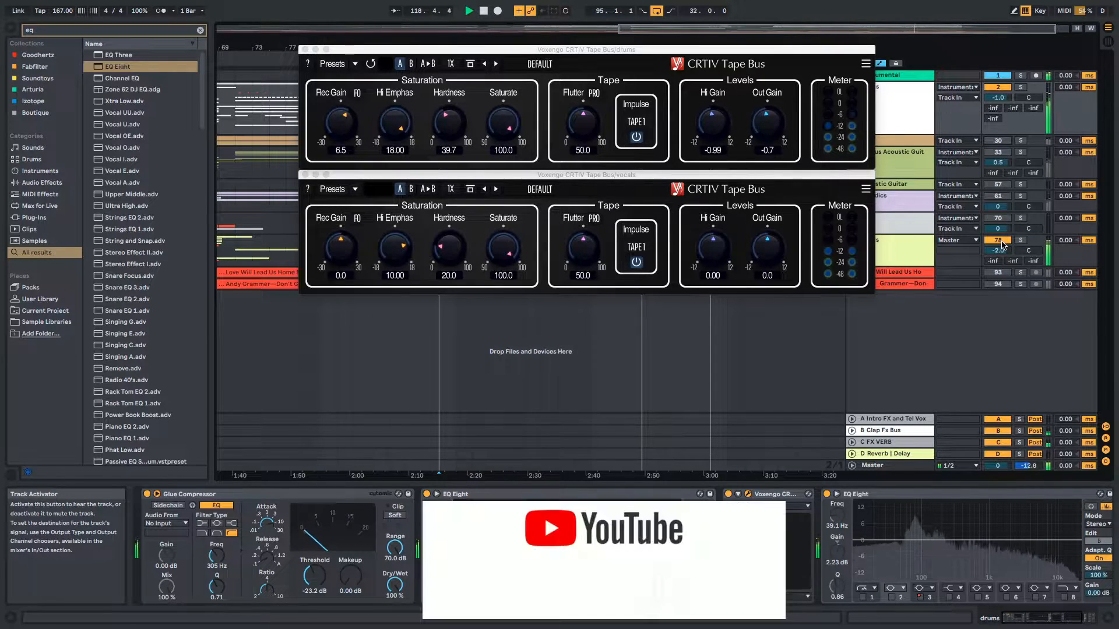
Select the drums group, close the vocals Tape Bus window, and move the drums Tape Bus window clear of the drum tracks.
left_click(924, 124)
left_click(305, 175)
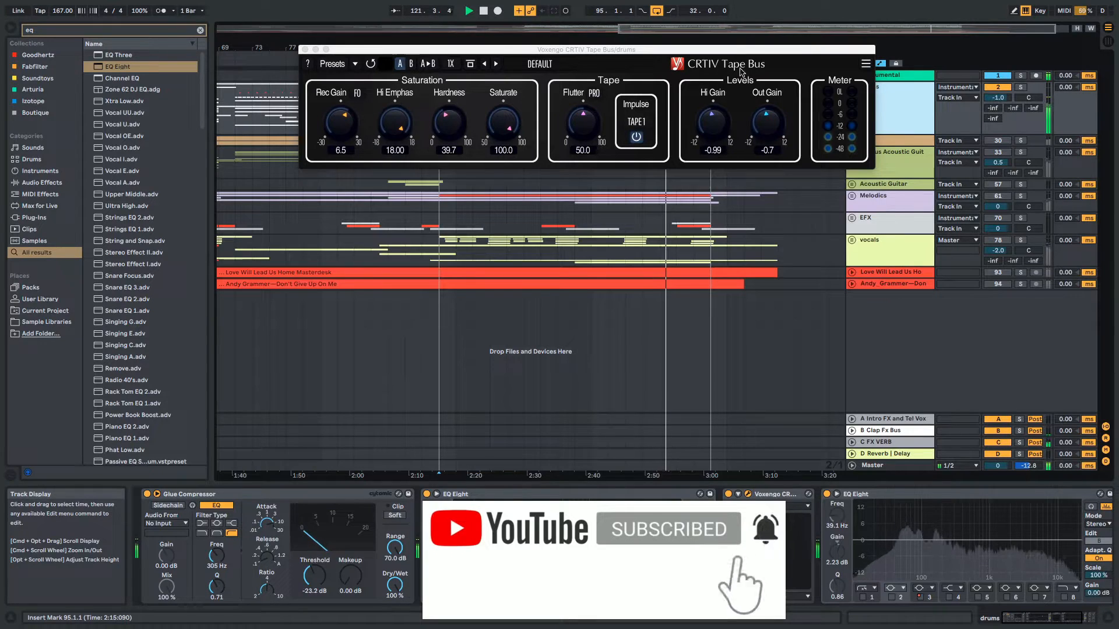
left_click_drag(734, 52, 740, 160)
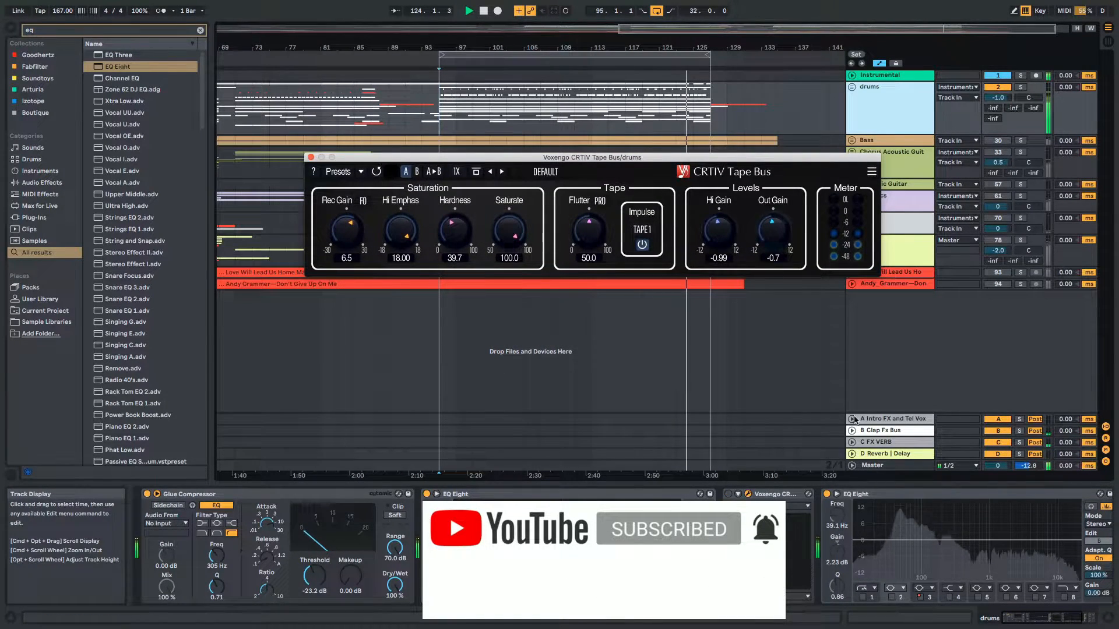
Expand and enlarge the last EQ Eight's frequency display to watch the drum spectrum, keeping the Tape Bus window above it.
left_click(837, 494)
left_click_drag(721, 406, 721, 287)
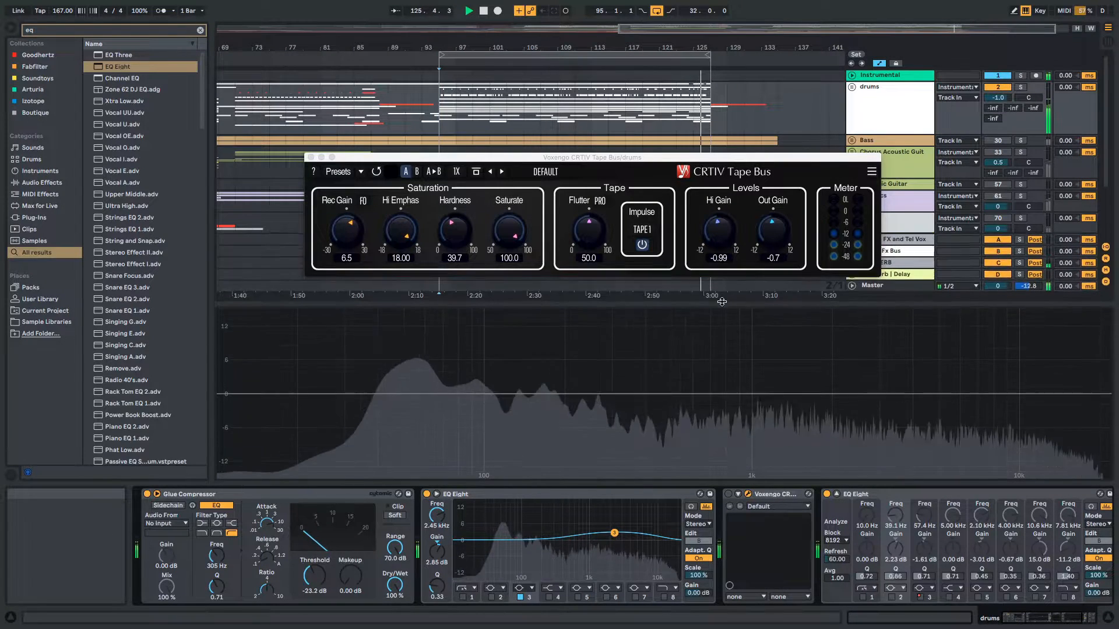
left_click_drag(724, 161, 745, 67)
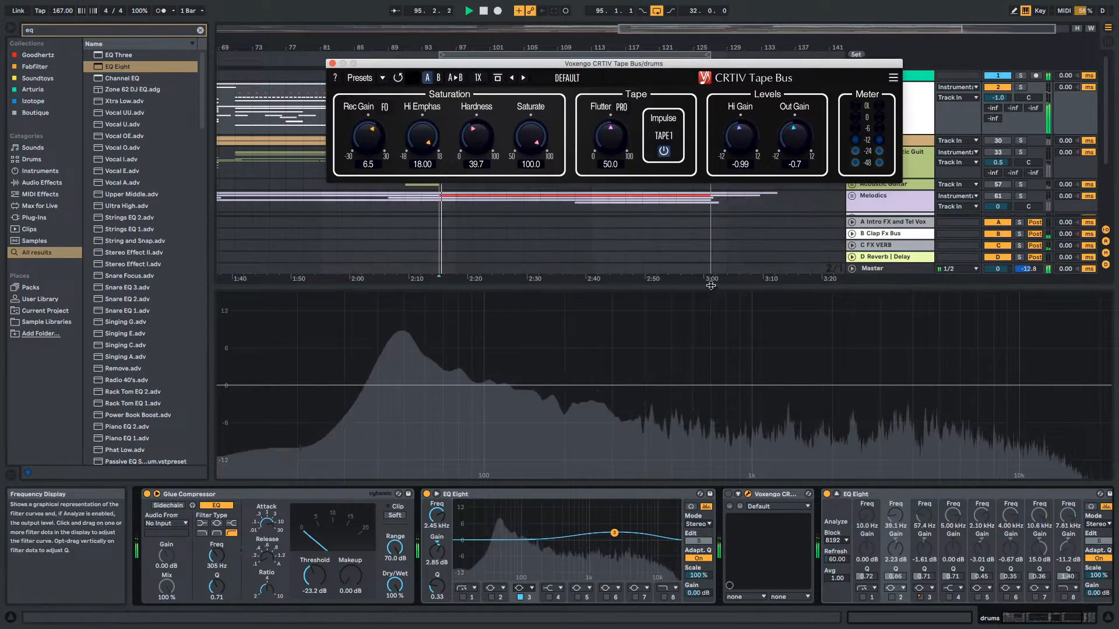
left_click_drag(713, 285, 713, 255)
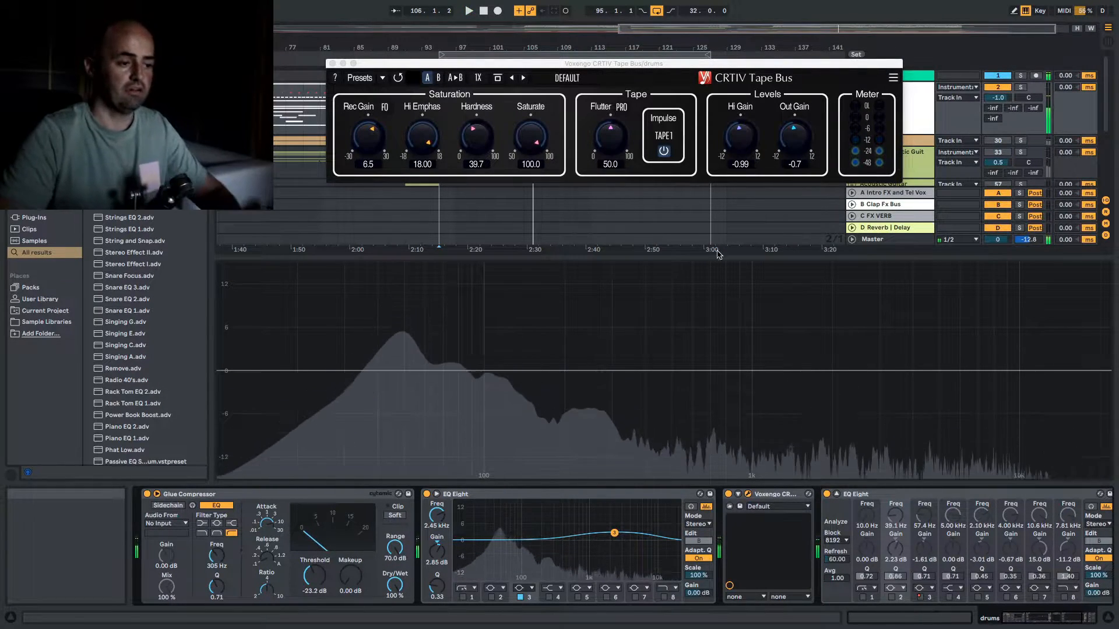
left_click_drag(694, 64, 698, 77)
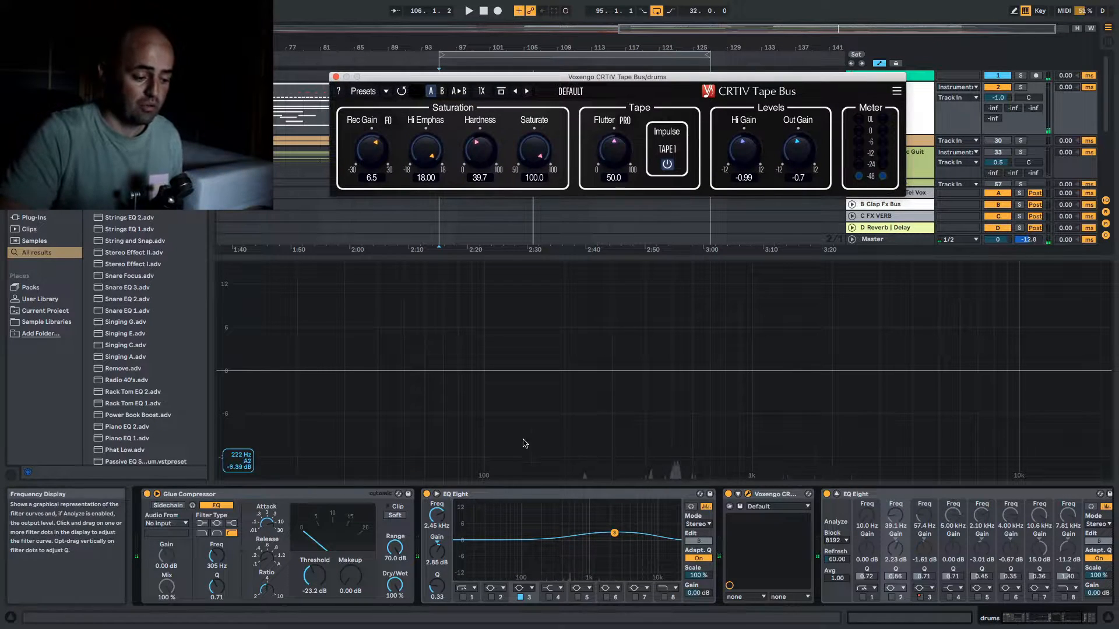
Try a filter 5 boost of about 3 dB at 112 Hz, flatten it, turn it off and collapse the EQ display.
left_click(978, 598)
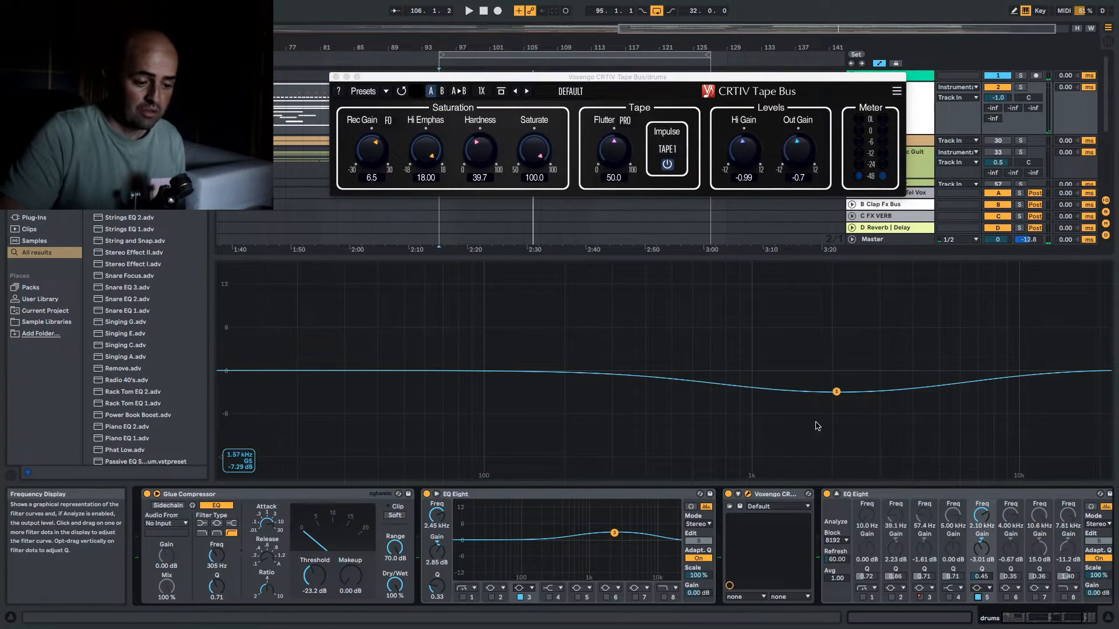
left_click_drag(836, 392, 499, 350)
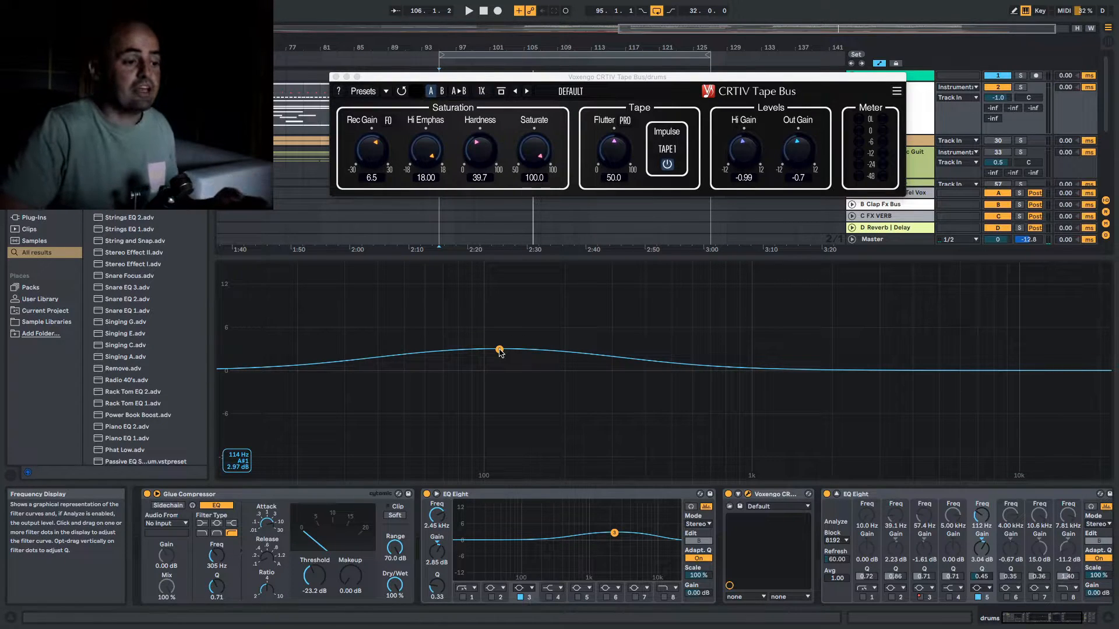
left_click_drag(499, 352, 500, 370)
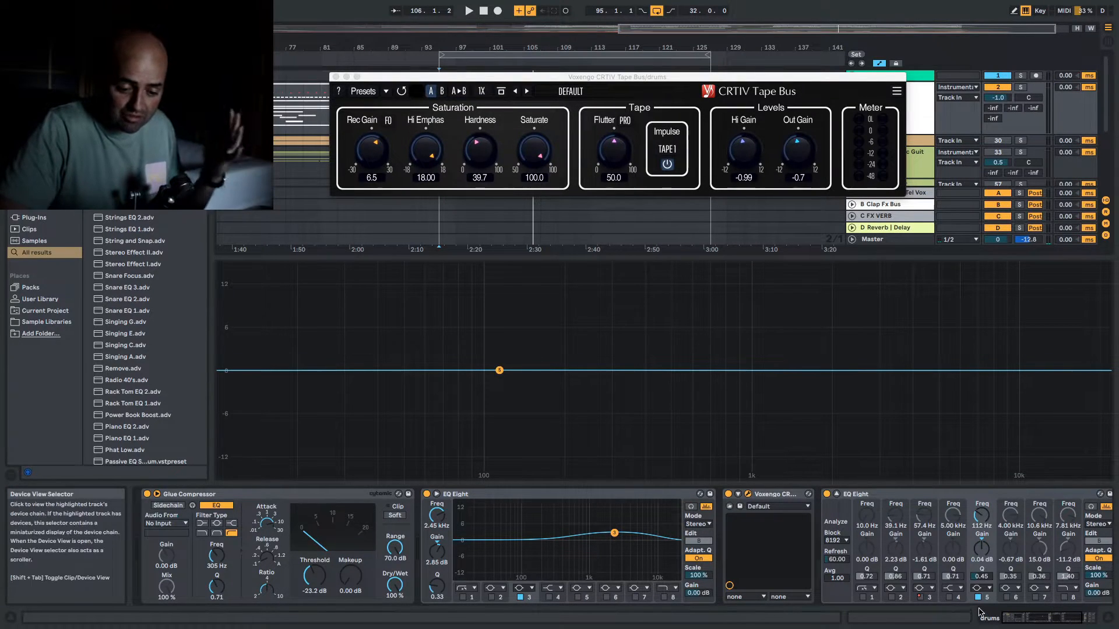
left_click_drag(837, 250, 834, 478)
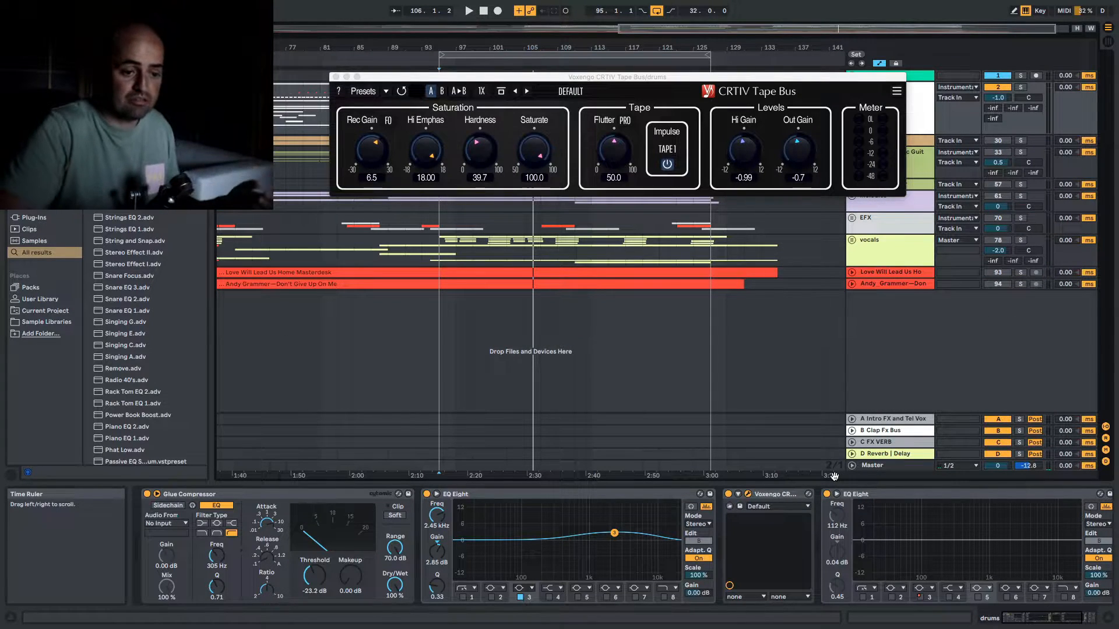
Select the vocals group, reopen its CRTIV Tape Bus window, and stack it below the drums one for comparison.
left_click(888, 251)
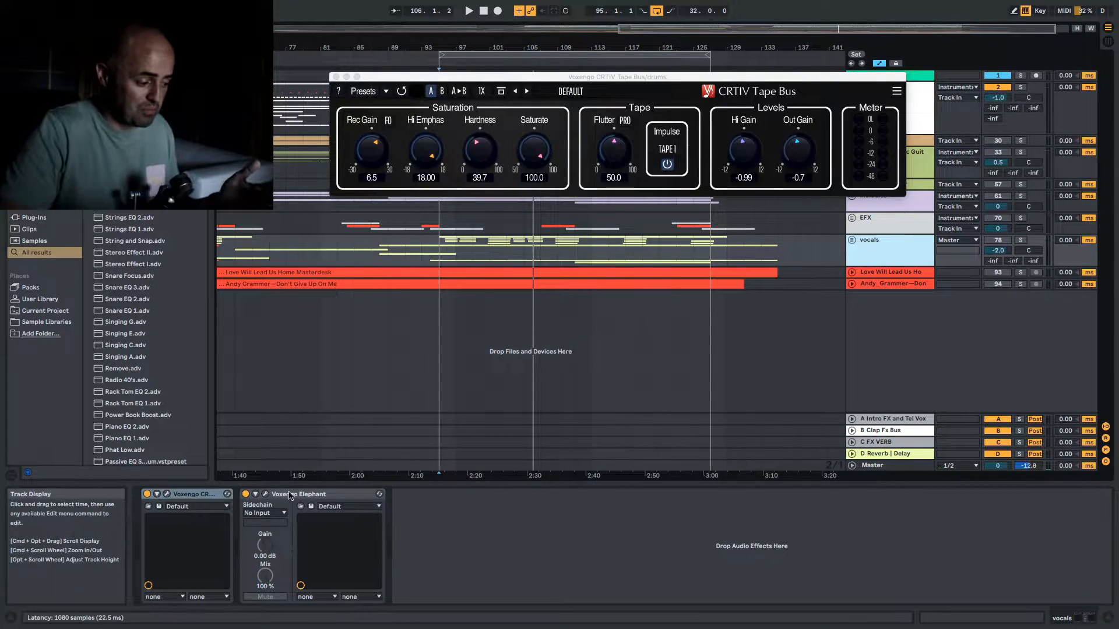
left_click(156, 494)
left_click_drag(544, 180, 587, 193)
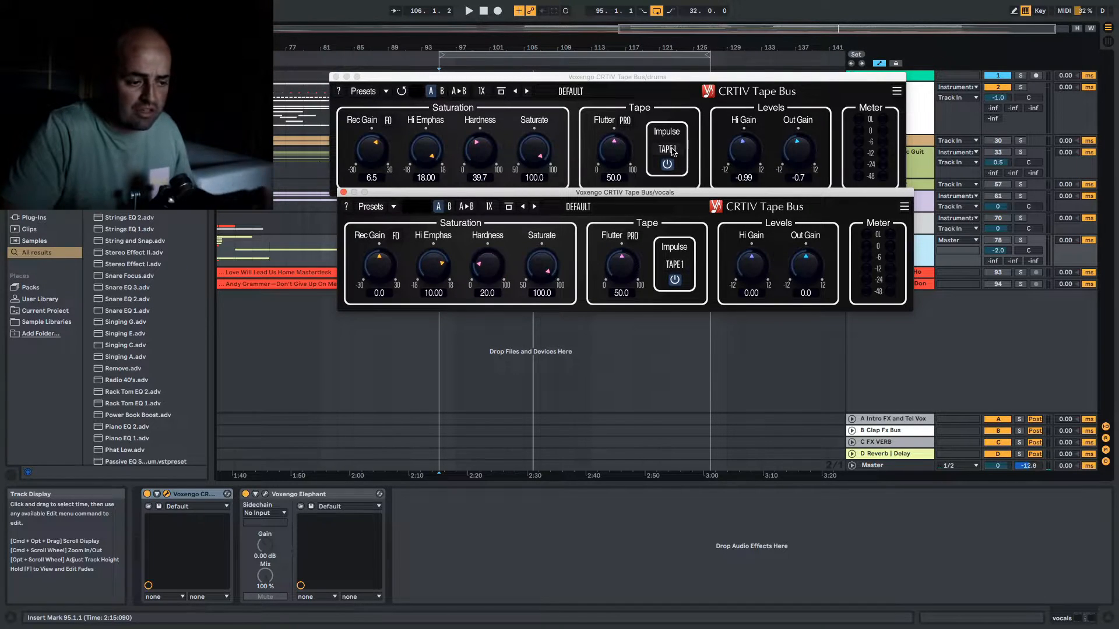
left_click_drag(669, 83, 681, 79)
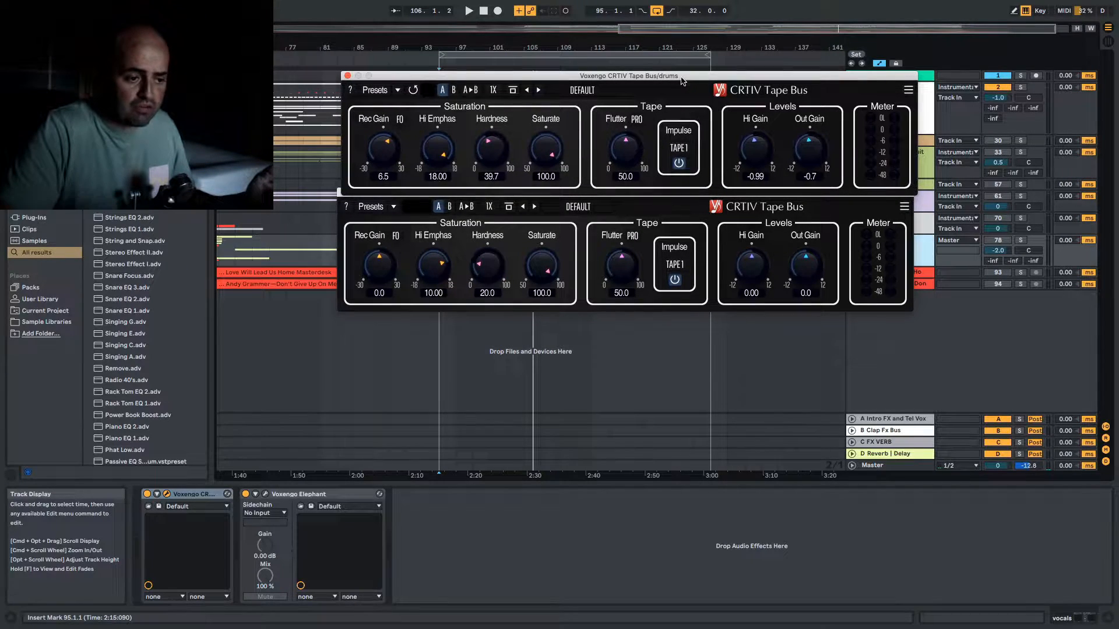
Review the drums Tape Bus impulse options, keep TAPE 1, close both Tape Bus windows and go to the Master track.
left_click(679, 148)
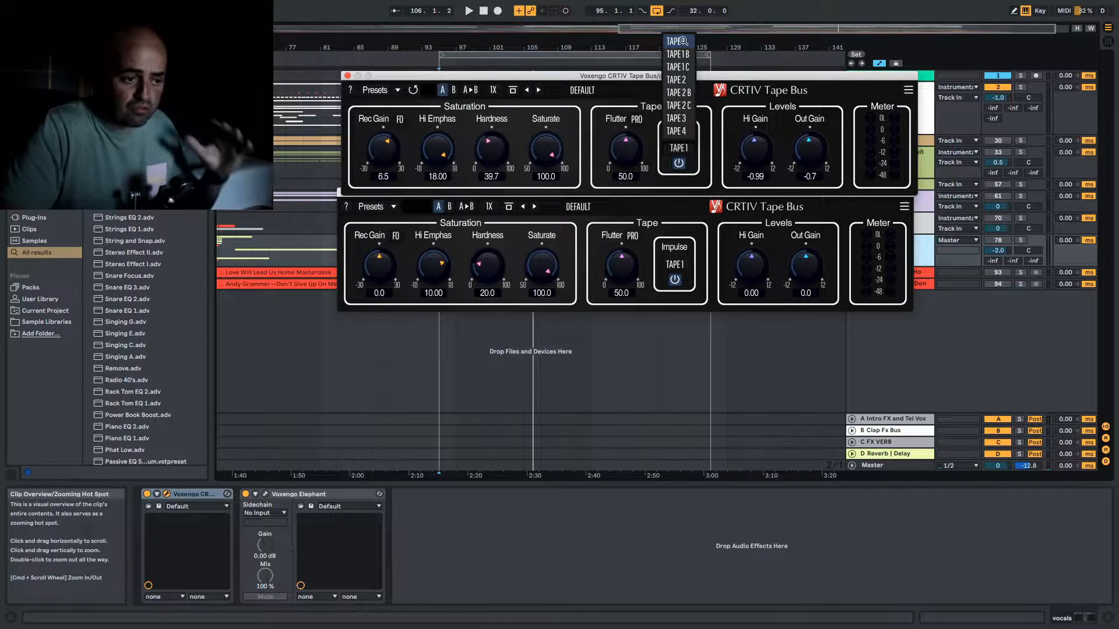
left_click(680, 41)
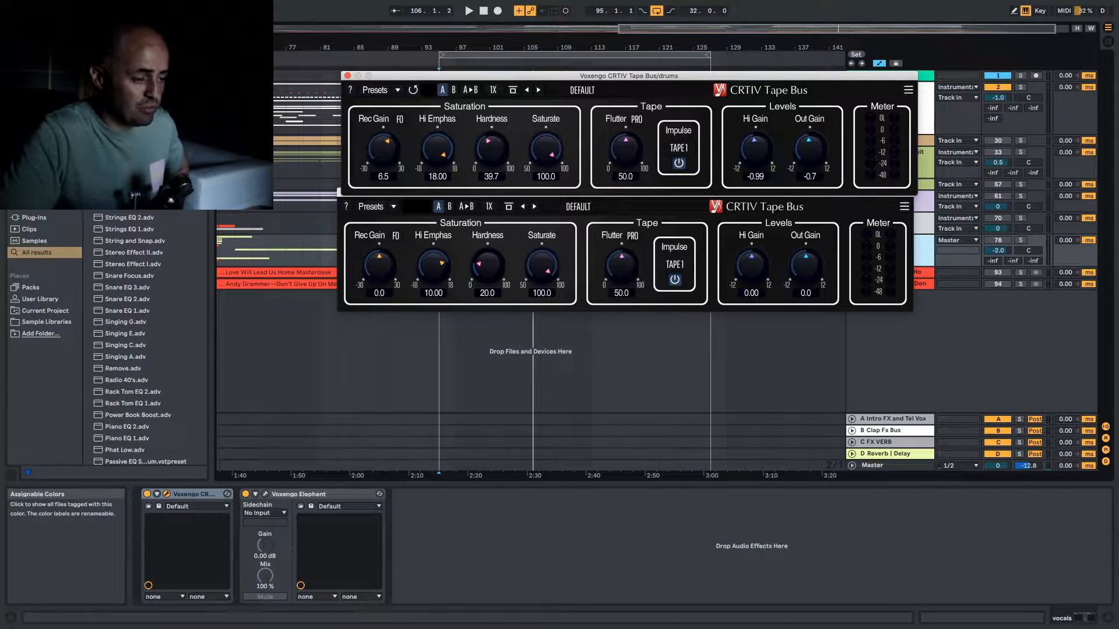
left_click(347, 76)
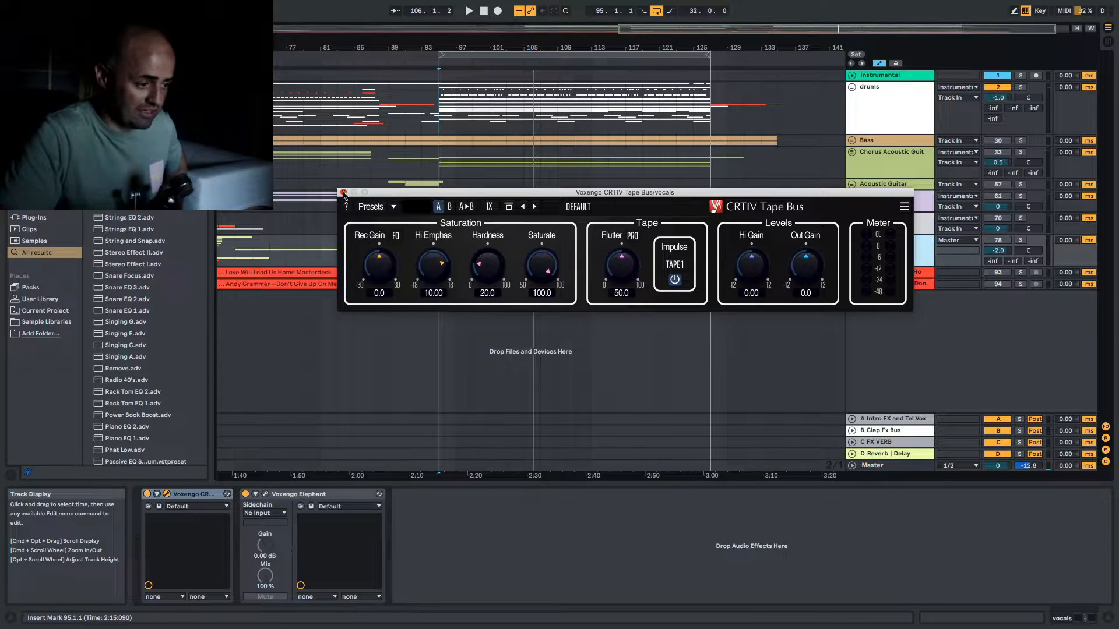
left_click(343, 193)
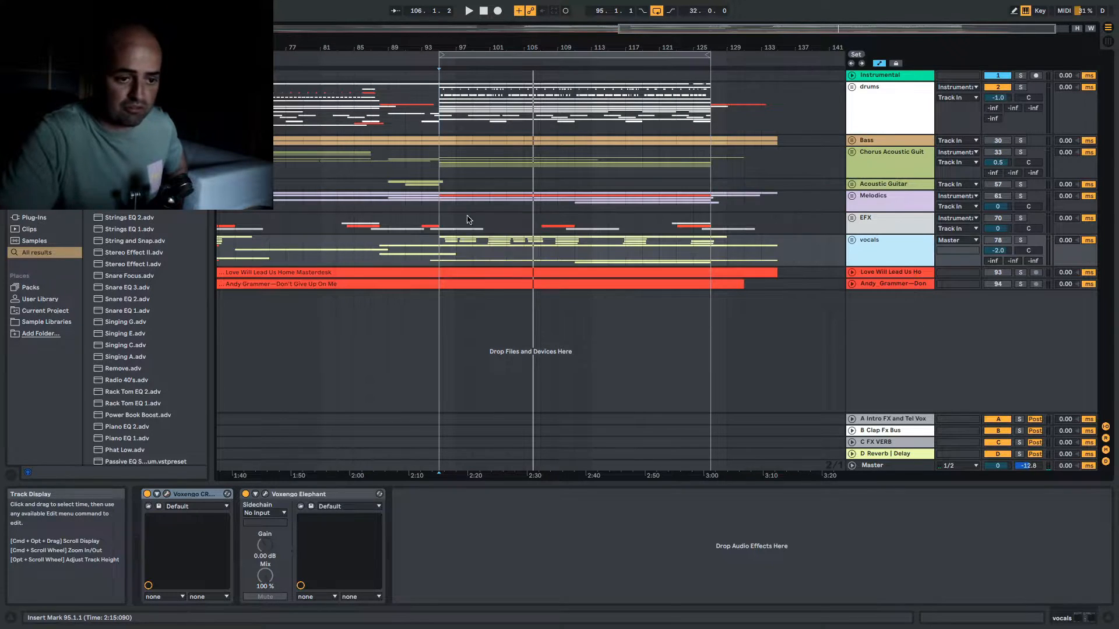
left_click(886, 466)
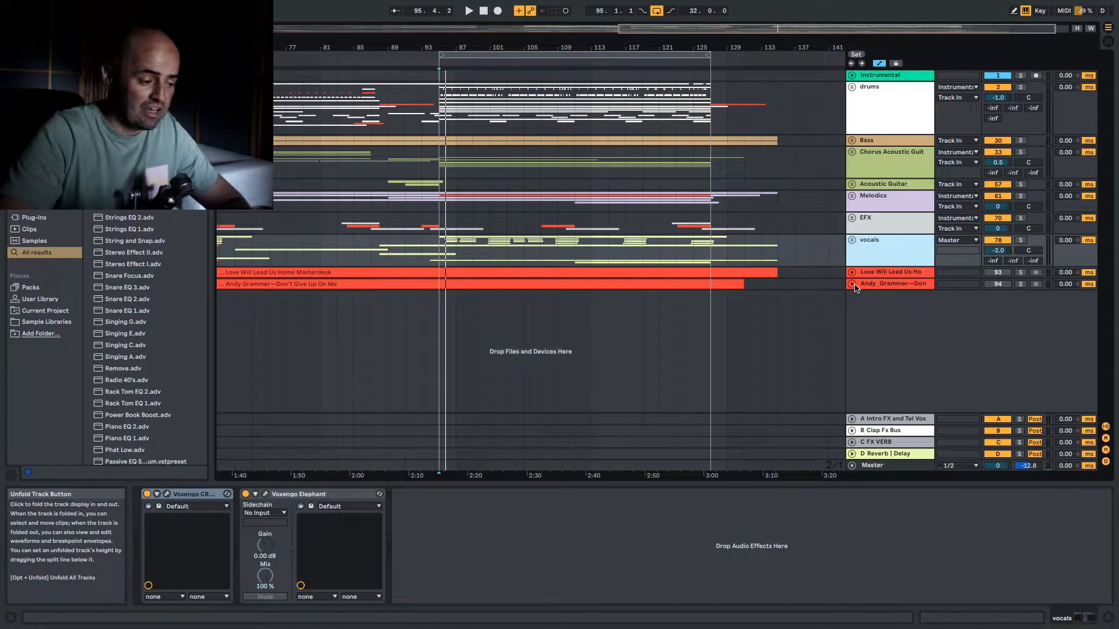
Unfold the Andy Grammer reference track and select its audio from bar 95 to bar 127.
left_click(852, 284)
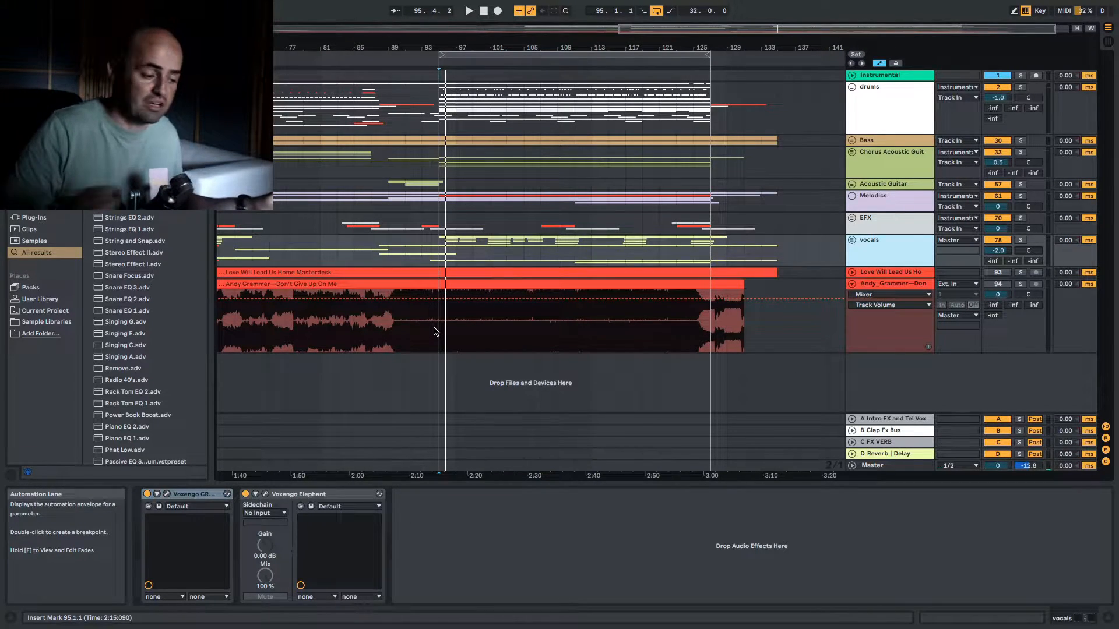
left_click_drag(439, 328, 701, 338)
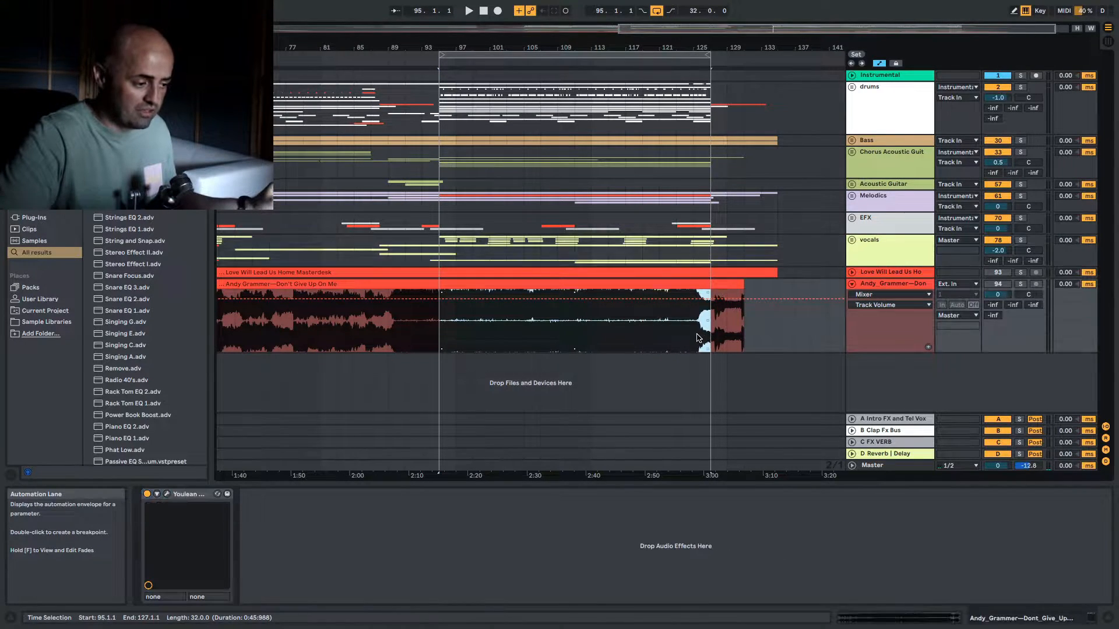
Open the Voxengo Elephant window on the Master track and place it over the upper part of the arrangement.
left_click(894, 466)
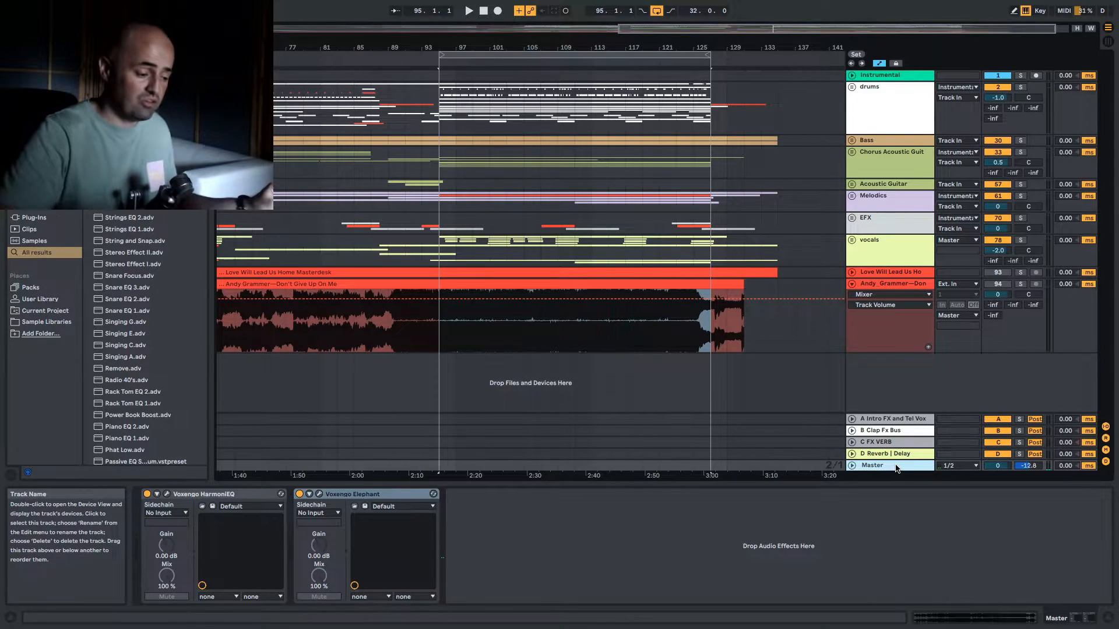
left_click(351, 499)
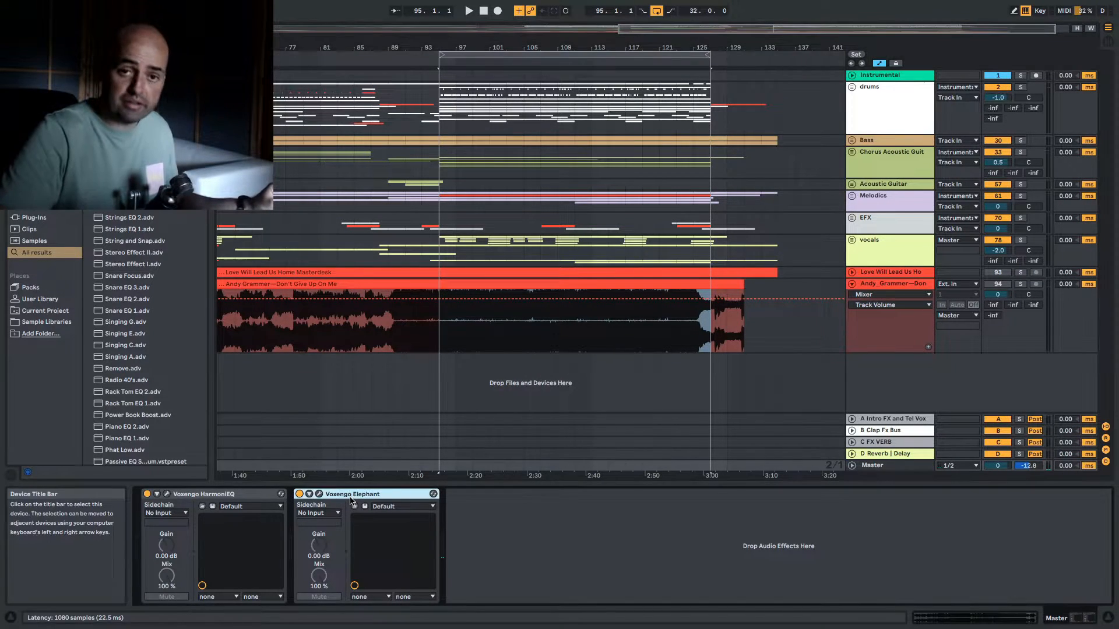
left_click(318, 494)
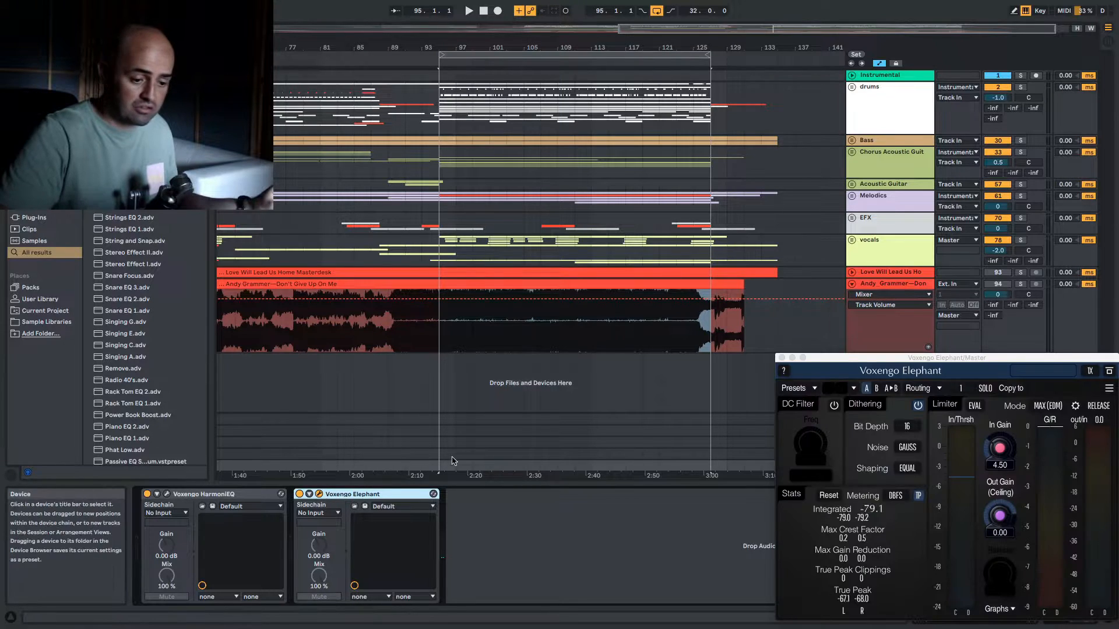
left_click_drag(857, 358, 783, 106)
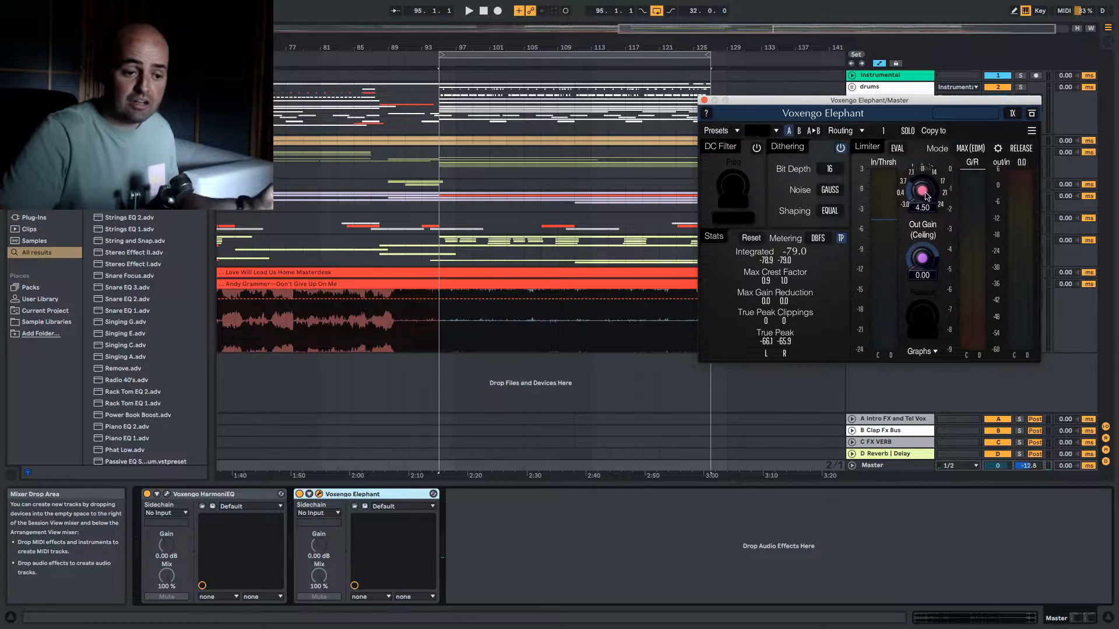
mouse_move(901, 103)
left_mouse_down()
mouse_move(912, 30)
mouse_move(910, 86)
left_mouse_up()
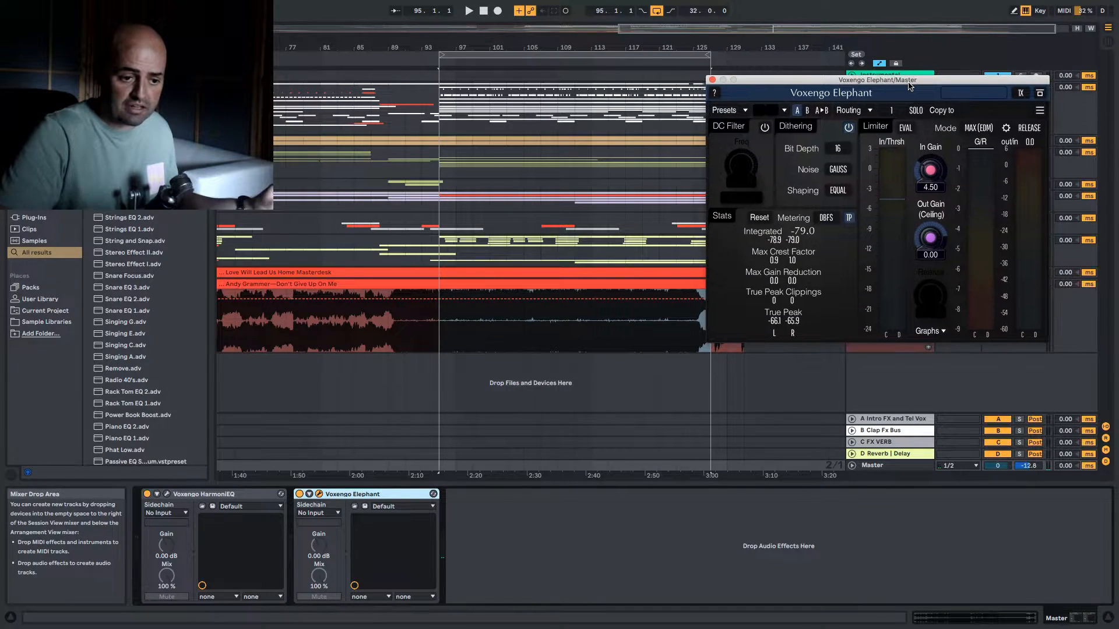
View the Master Elephant's gain reduction graph beside its main window, then close both.
left_click(934, 331)
mouse_move(840, 113)
left_mouse_down()
mouse_move(559, 248)
mouse_move(581, 189)
mouse_move(625, 172)
left_mouse_up()
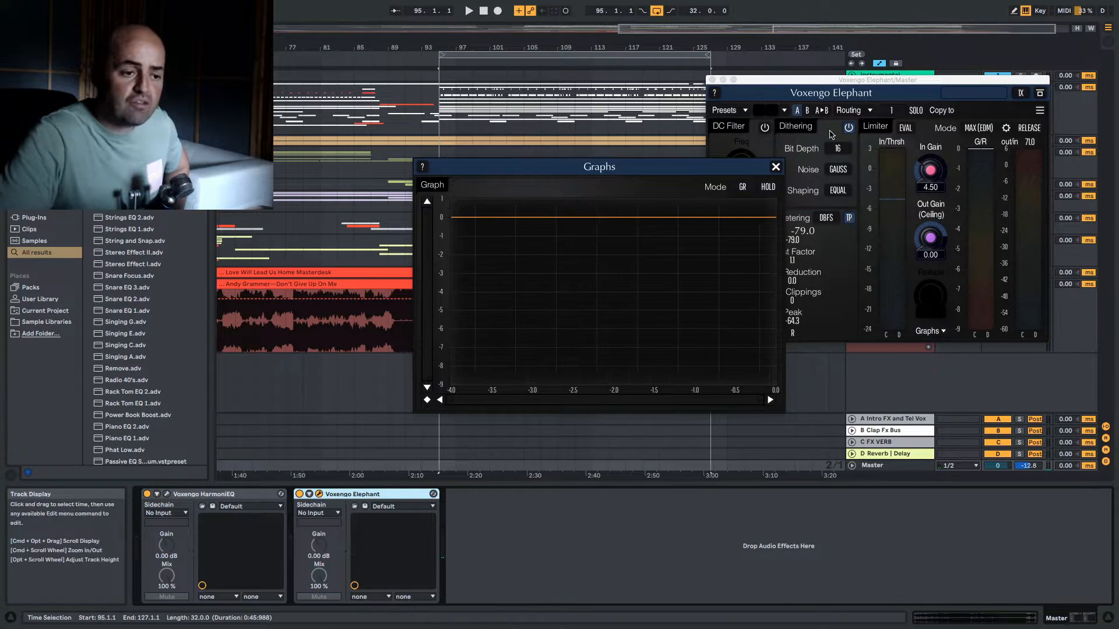
left_click_drag(846, 83, 861, 110)
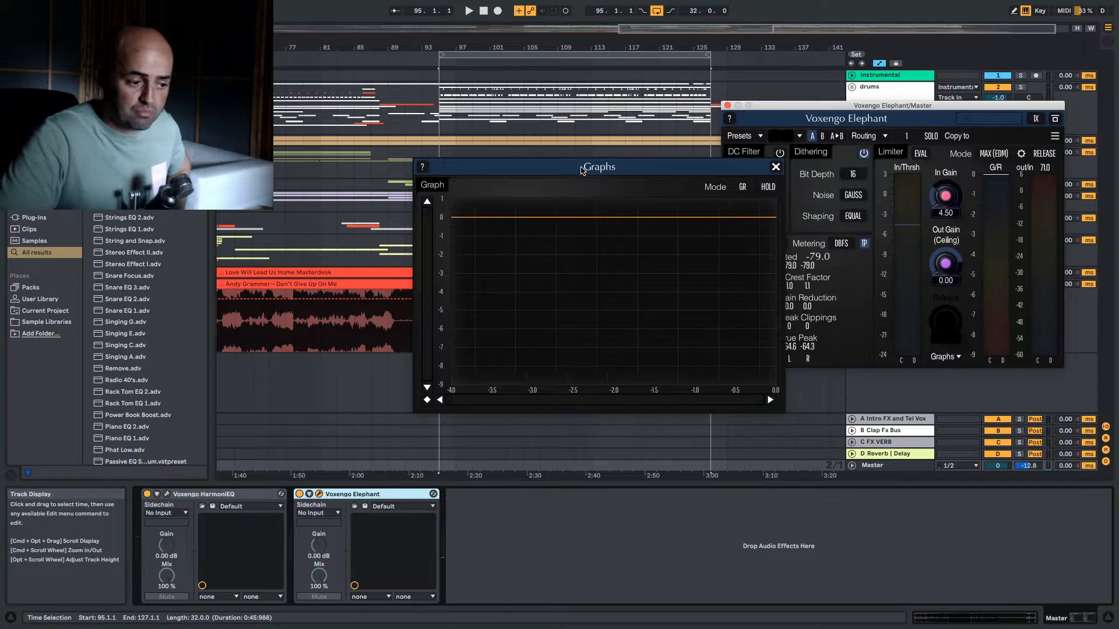
left_click_drag(885, 107, 827, 95)
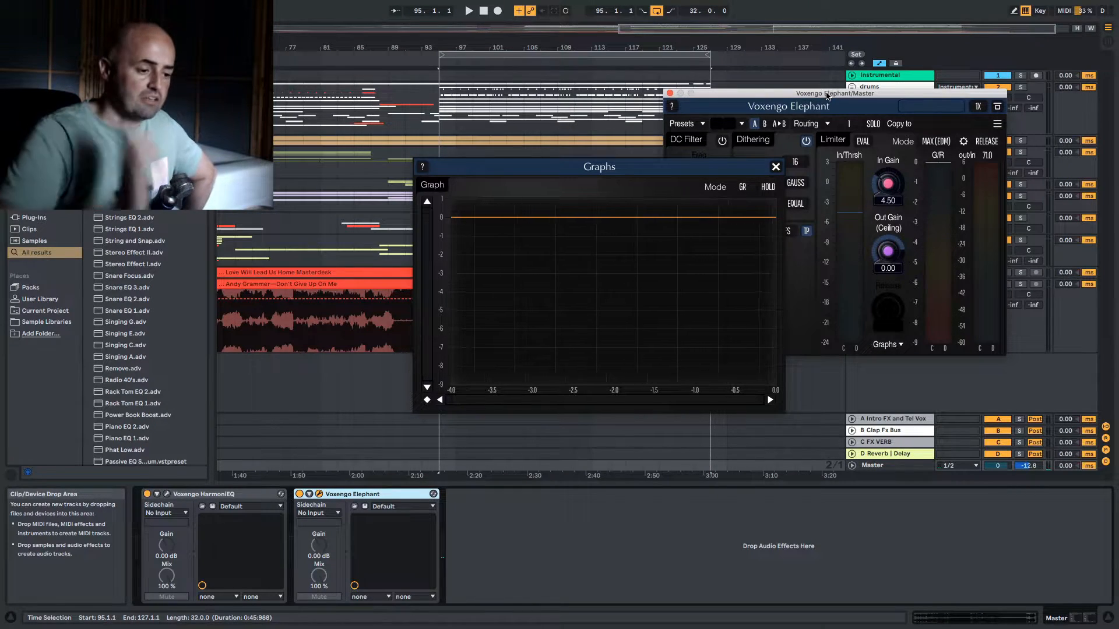
left_click(775, 167)
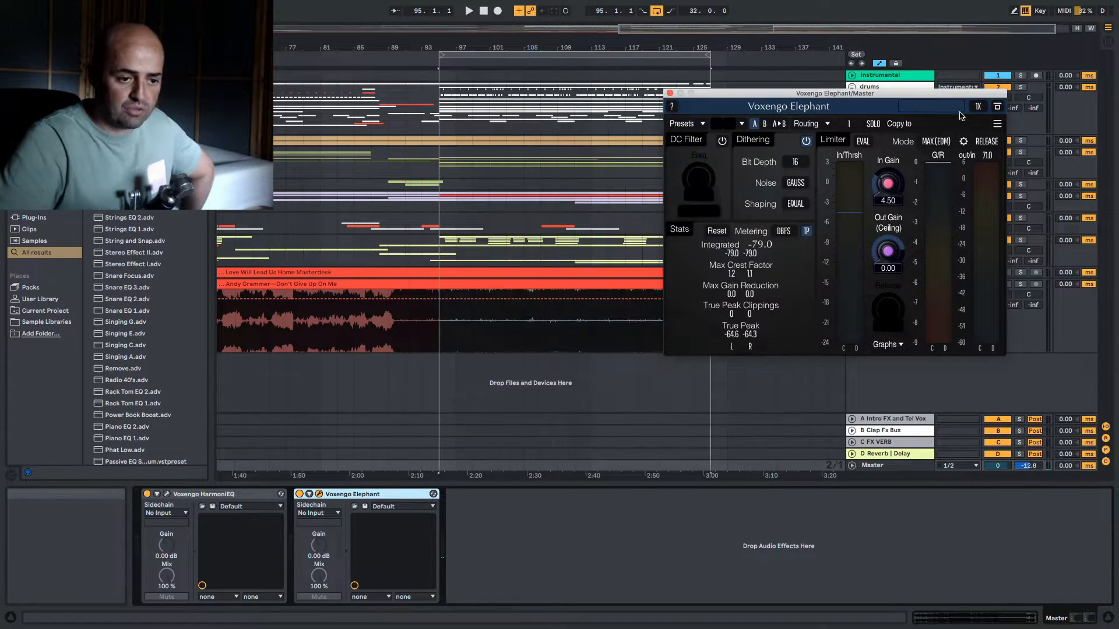
left_click_drag(931, 97, 990, 148)
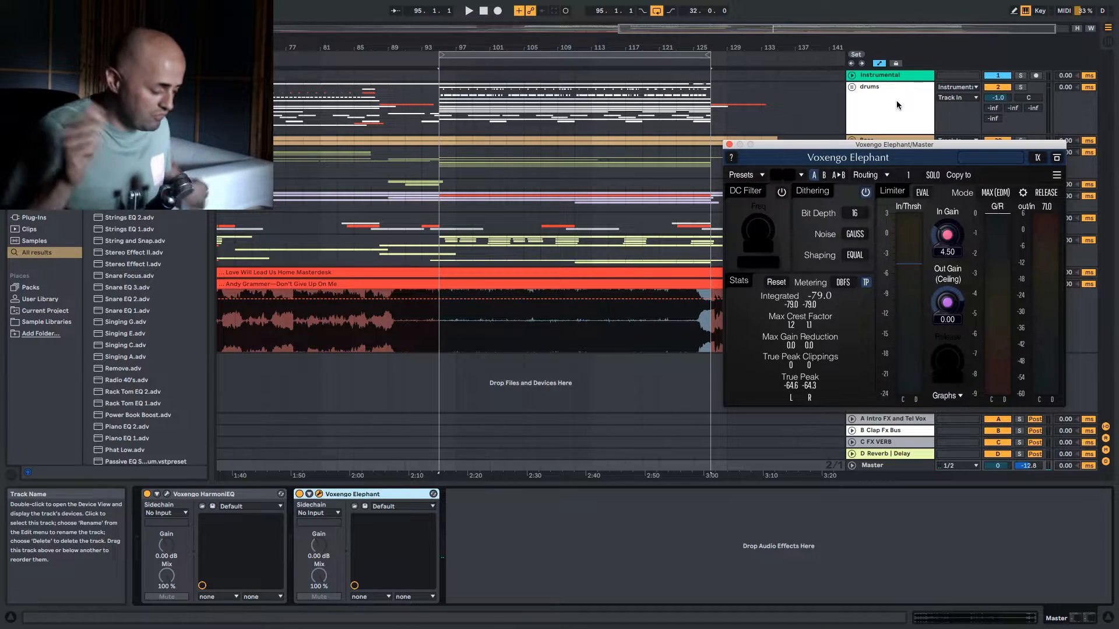
left_click(729, 144)
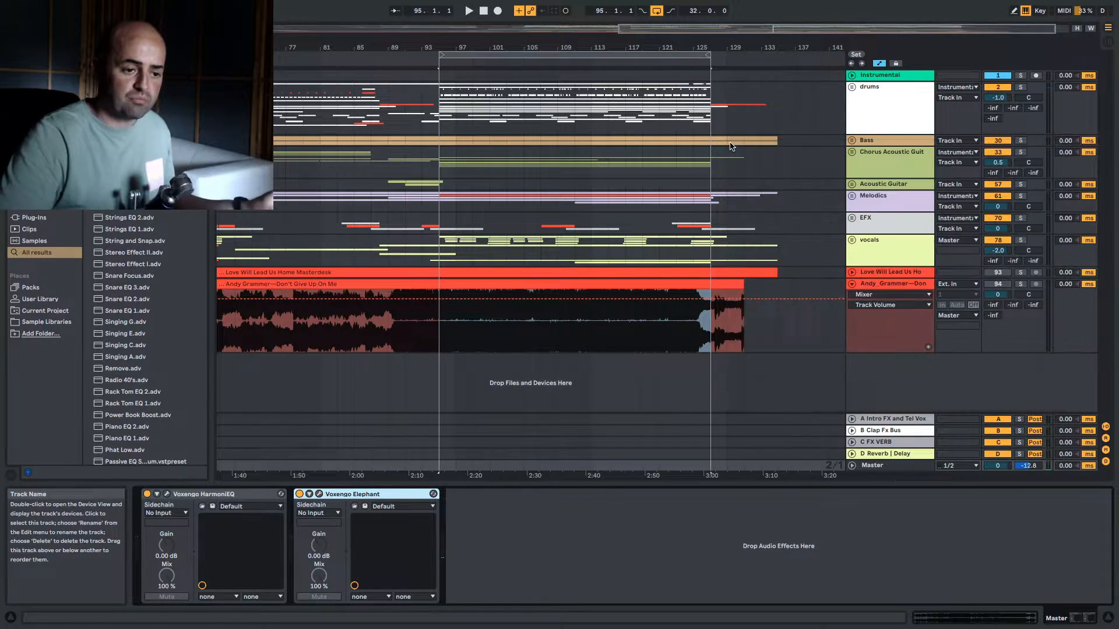
Open the Instrumental group's Voxengo Elephant window and keep it at the top edge of the screen.
left_click(884, 76)
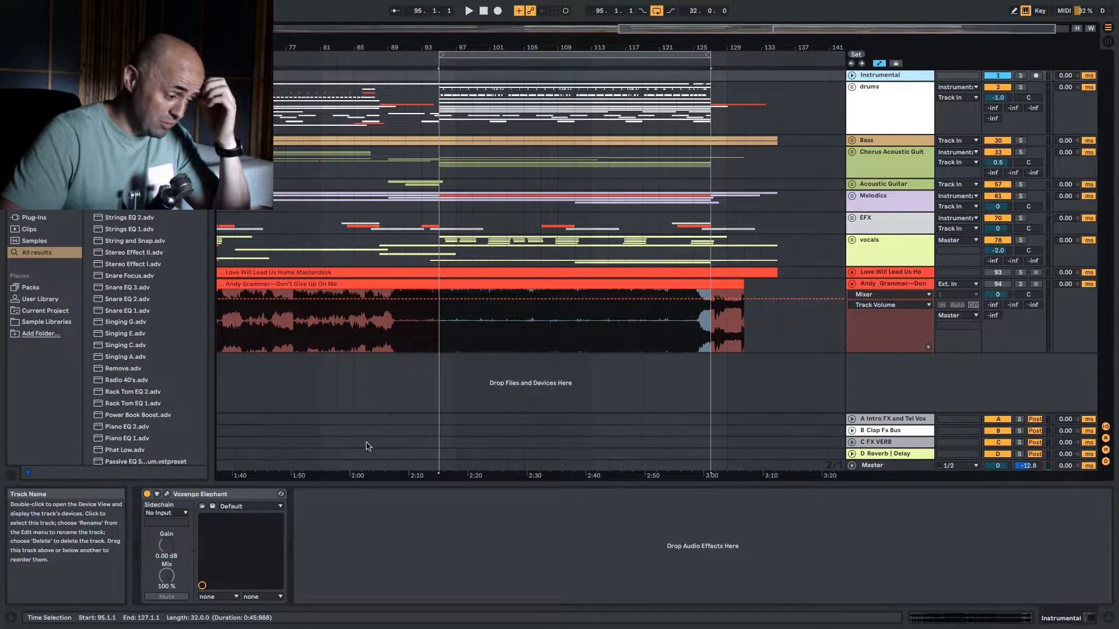
left_click(166, 493)
left_click_drag(406, 12, 427, 11)
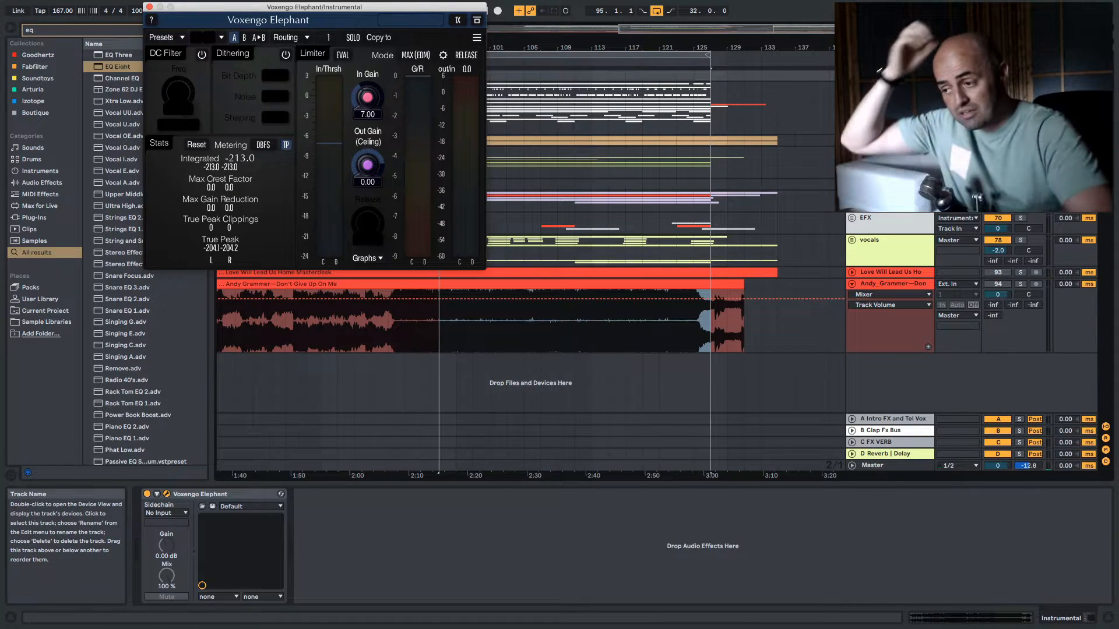
left_click_drag(441, 5, 443, 3)
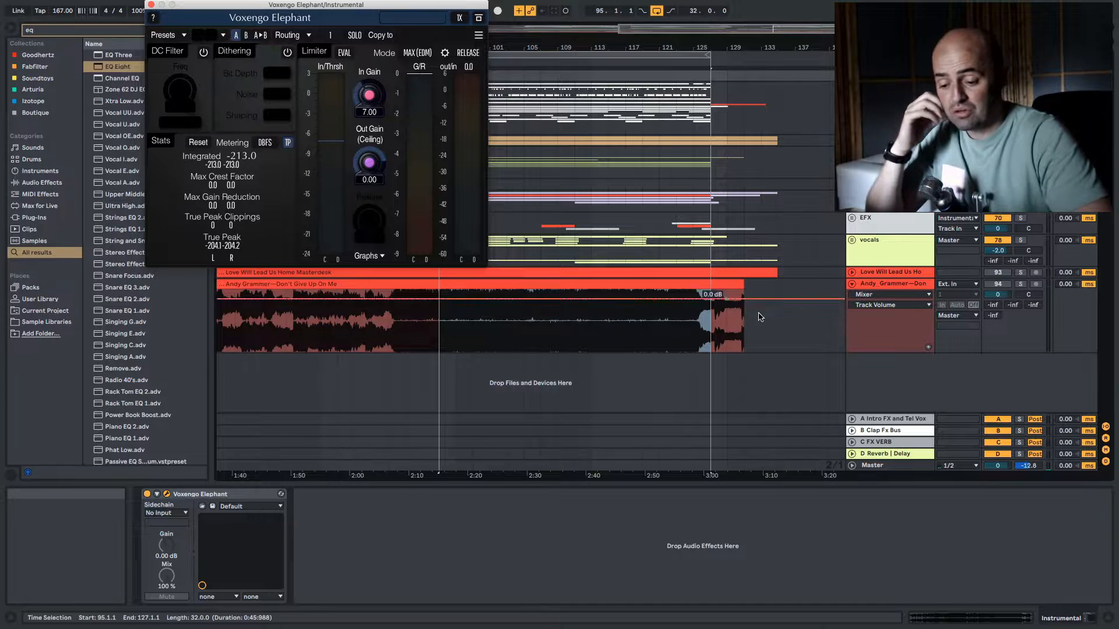
Open the vocals group's Voxengo Elephant window and place it below the Instrumental one.
left_click(880, 469)
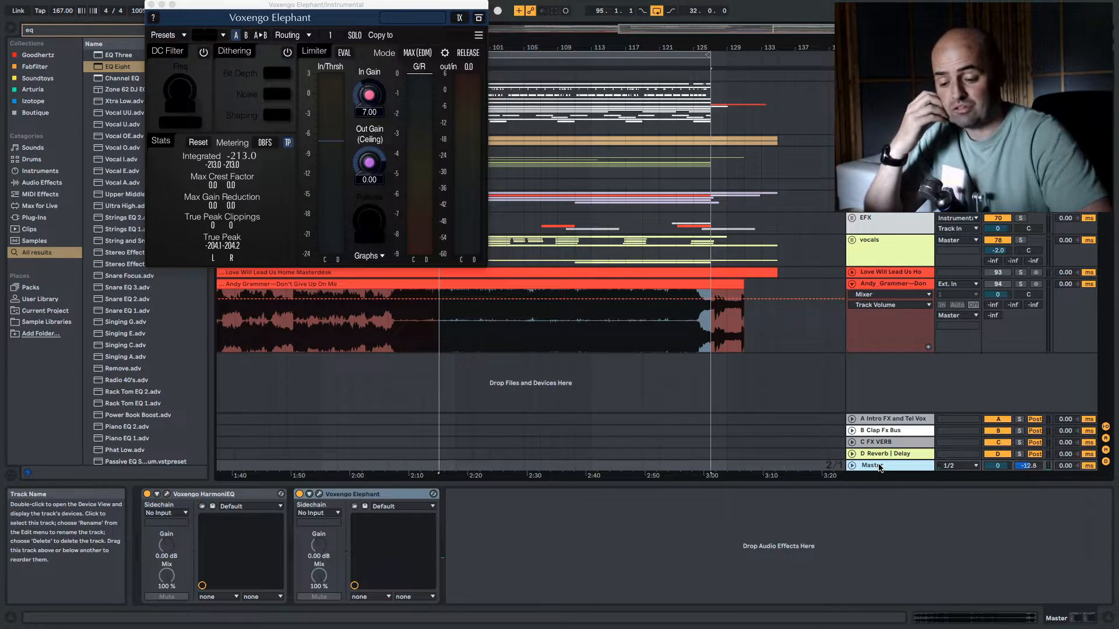
left_click(888, 254)
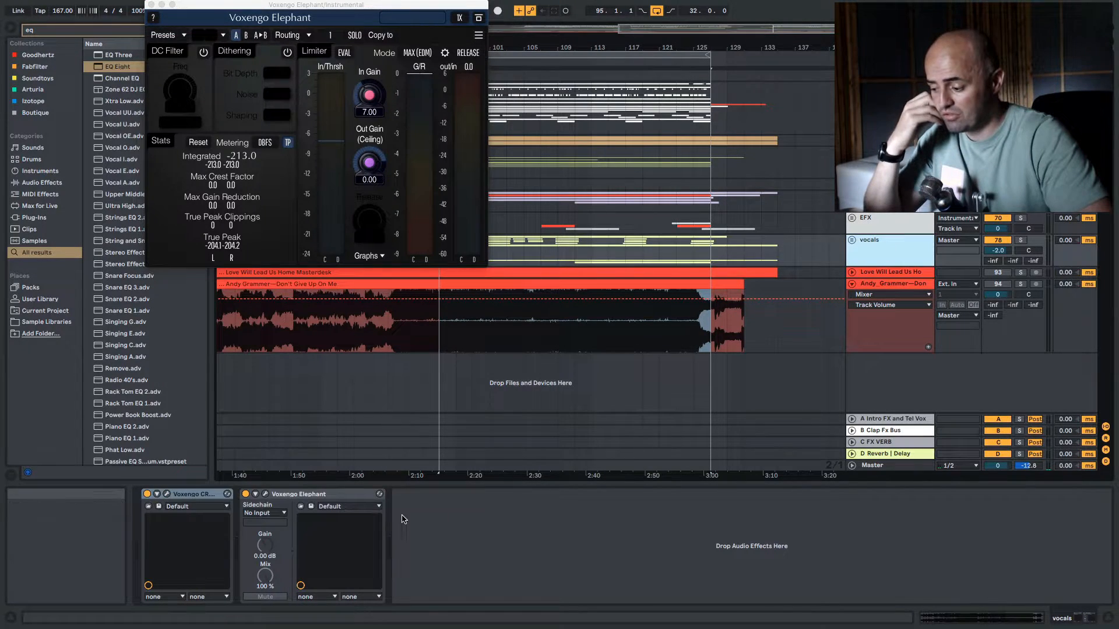
left_click(262, 494)
mouse_move(323, 281)
left_mouse_down()
mouse_move(353, 201)
mouse_move(359, 219)
mouse_move(320, 277)
left_mouse_up()
Show the gain reduction graphs of the Instrumental and vocals Elephants and stack them one above the other.
left_click(361, 452)
left_click(375, 257)
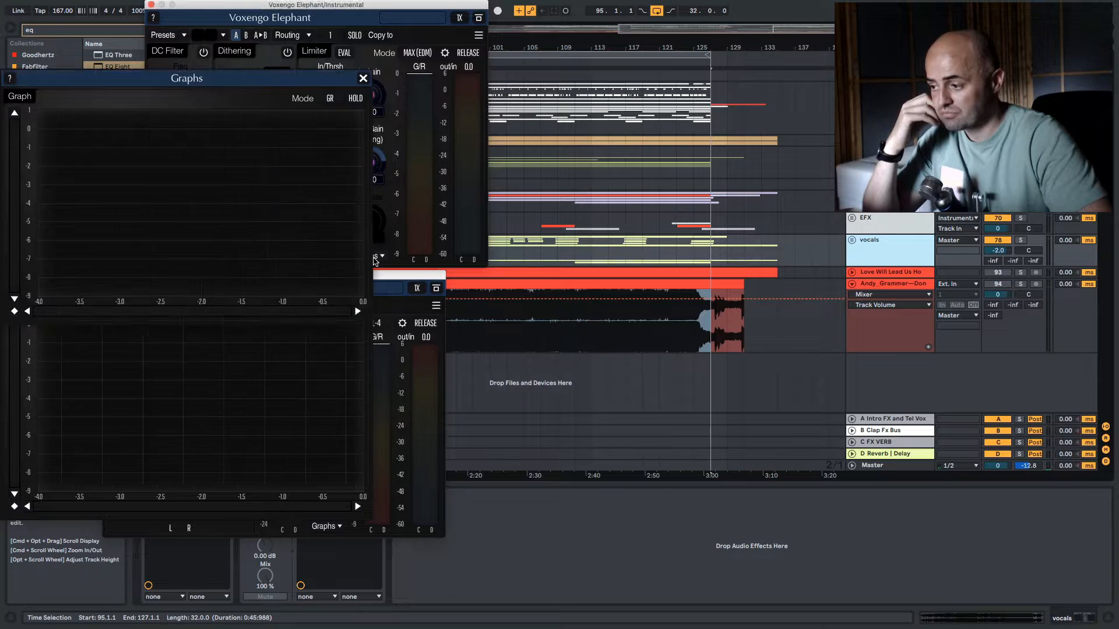
left_click_drag(321, 84, 345, 2)
left_click_drag(239, 277, 274, 195)
left_click_drag(417, 279, 422, 220)
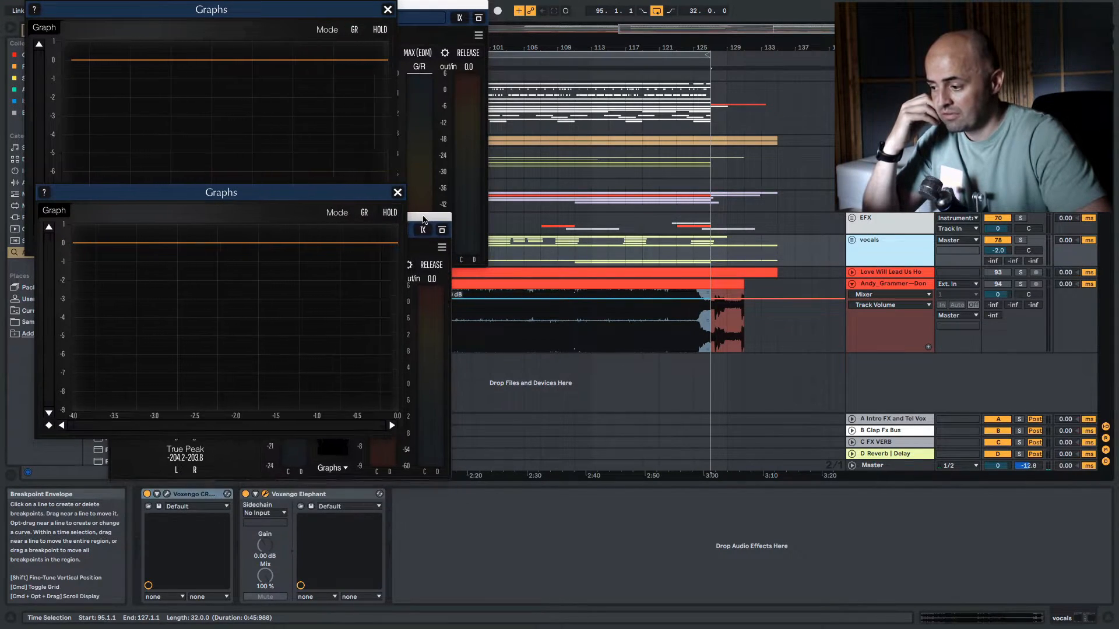
Open the Master Elephant with its gain reduction graph and arrange all three limiters so their gain controls can be compared.
left_click(880, 466)
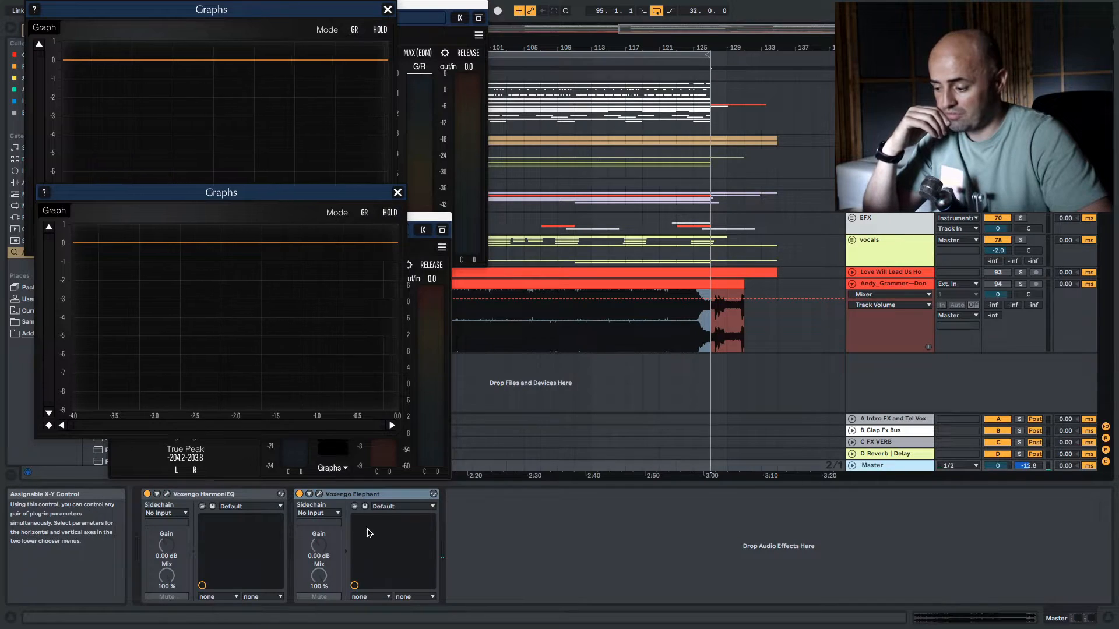
left_click(318, 494)
left_click(946, 396)
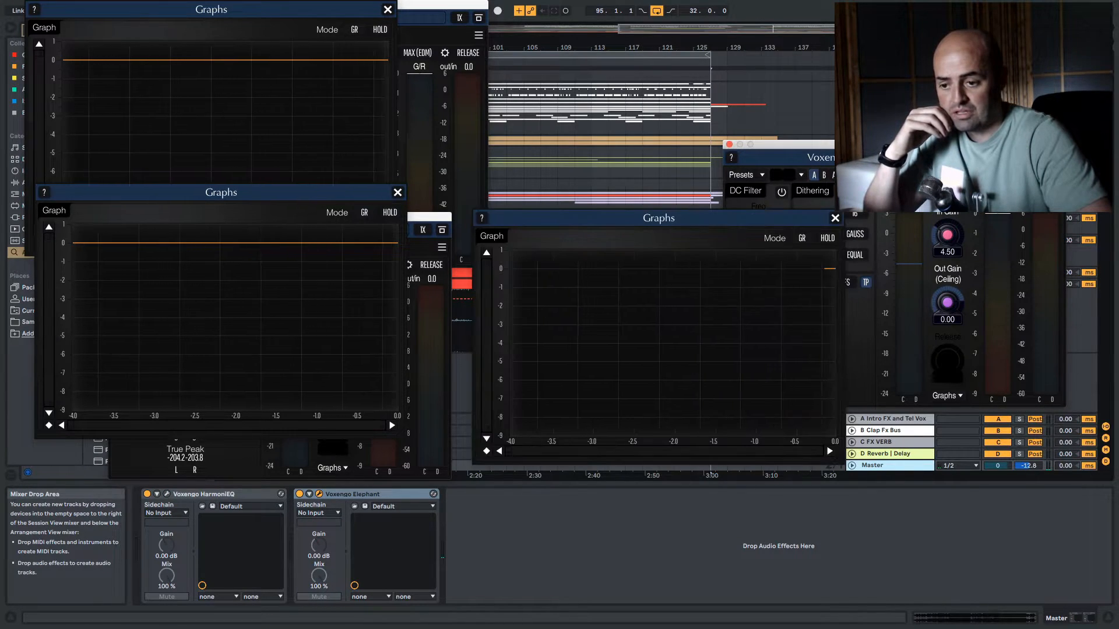
left_click(436, 216)
left_click_drag(432, 218, 472, 214)
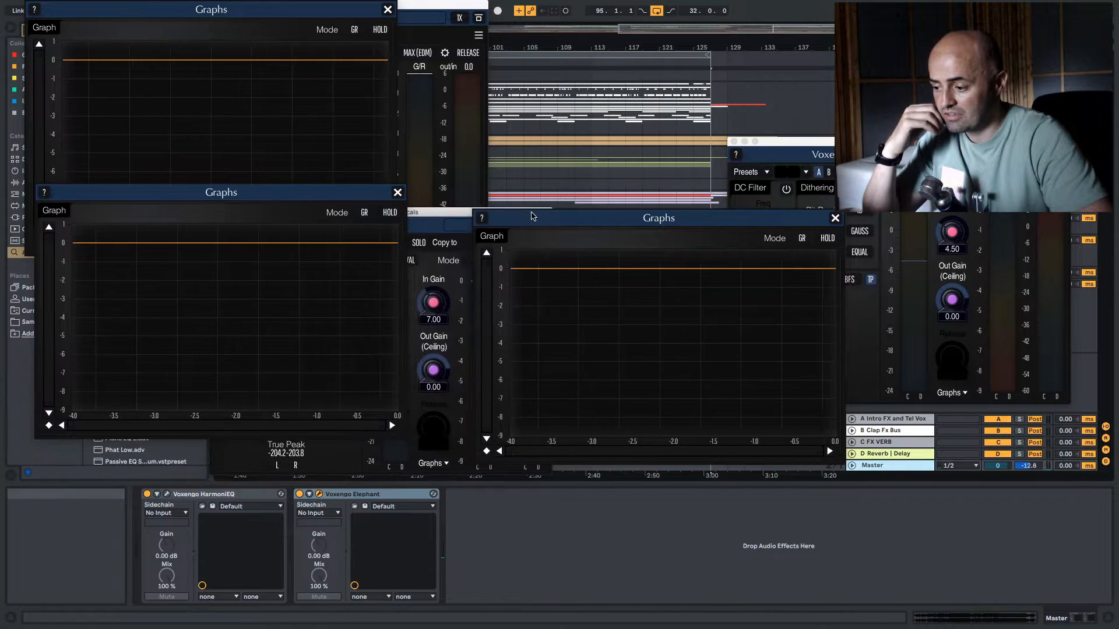
left_click_drag(446, 6, 504, 6)
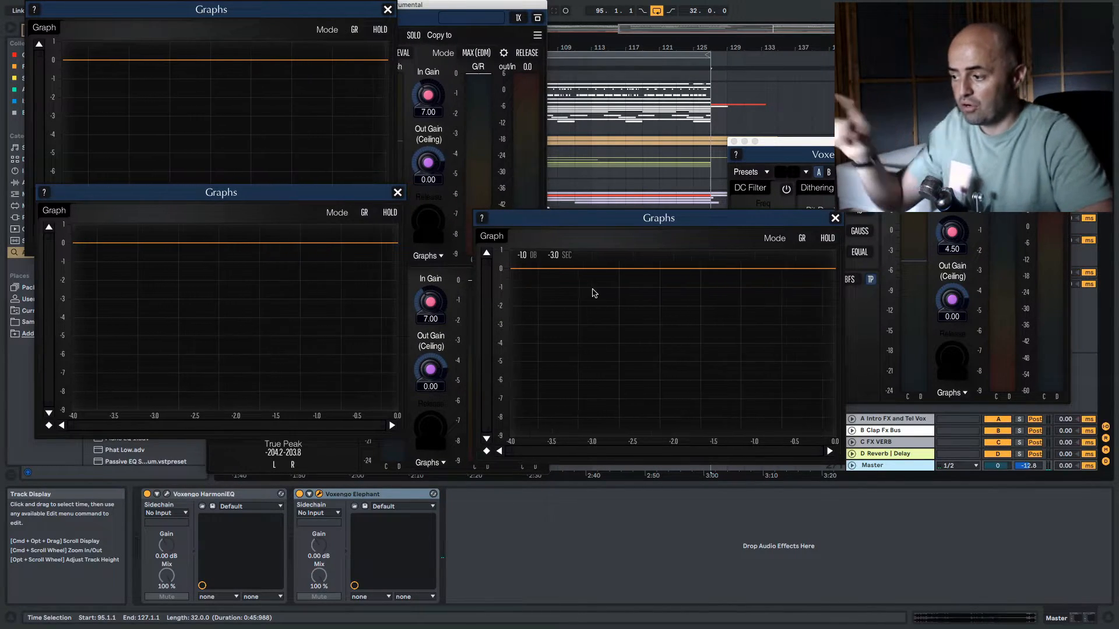
left_click_drag(815, 142, 768, 109)
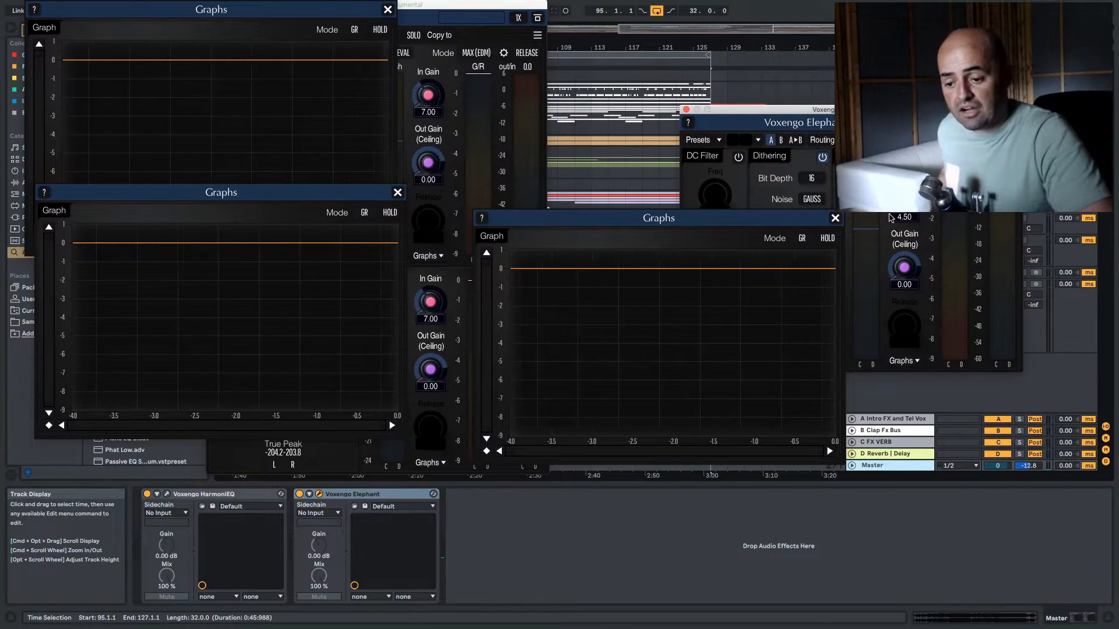
left_click_drag(788, 225, 857, 385)
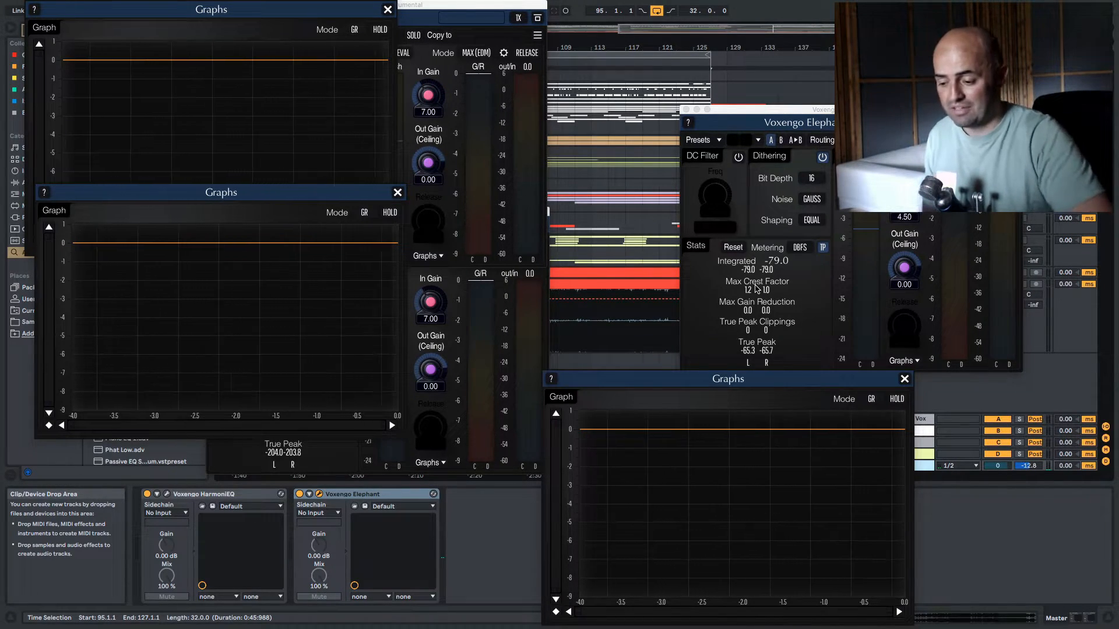
Close the three gain reduction graphs and the Instrumental, vocals and Master Elephant windows.
left_click(903, 380)
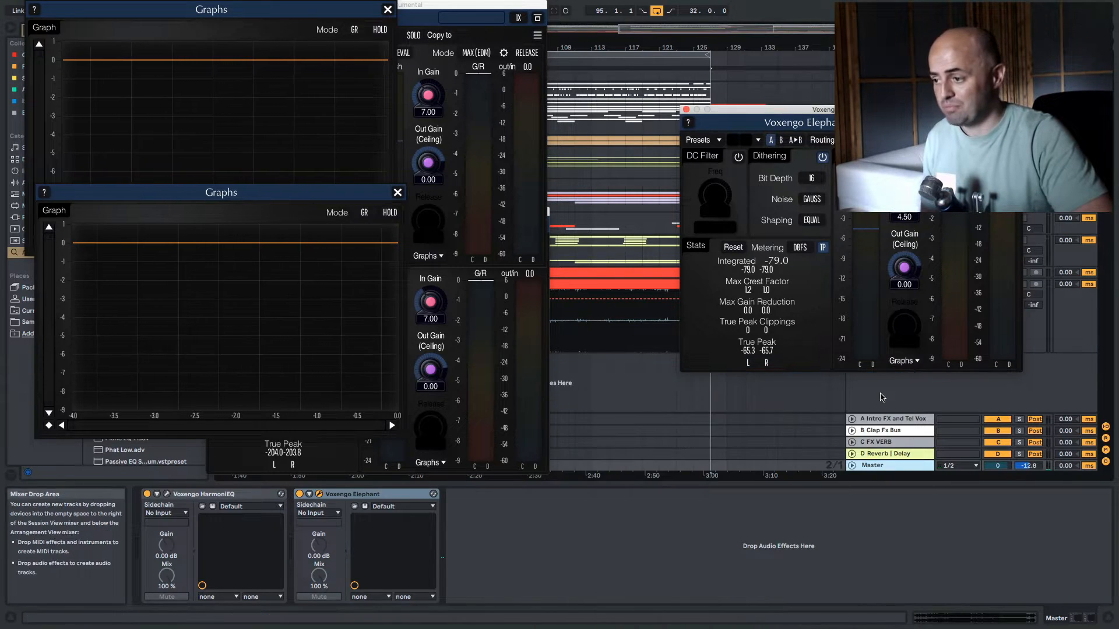
left_click(388, 10)
left_click(399, 192)
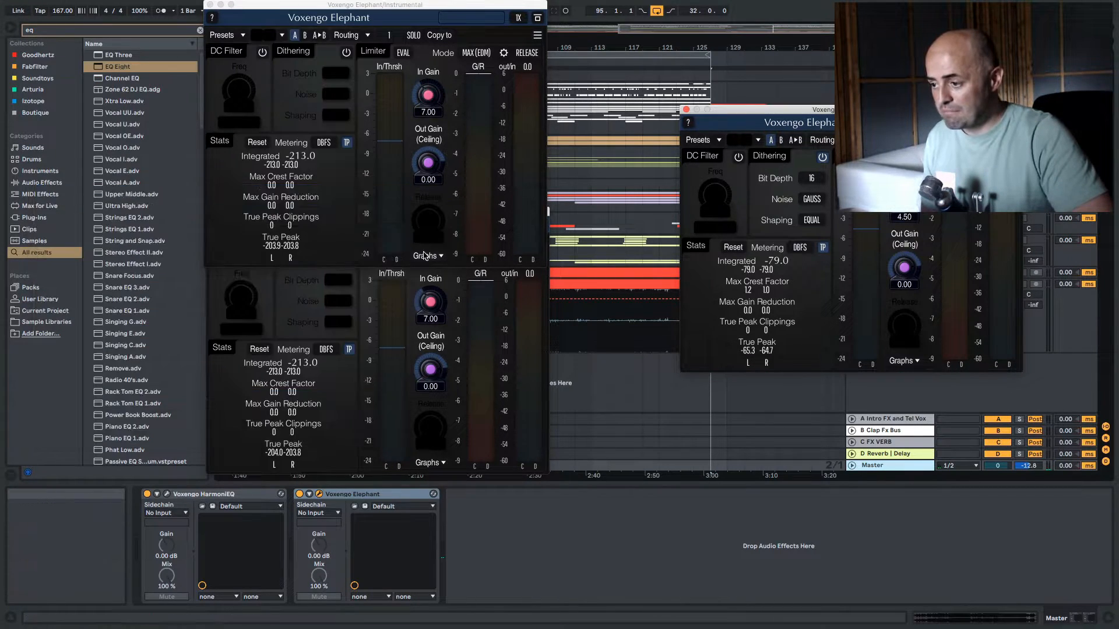
left_click_drag(465, 8, 570, 8)
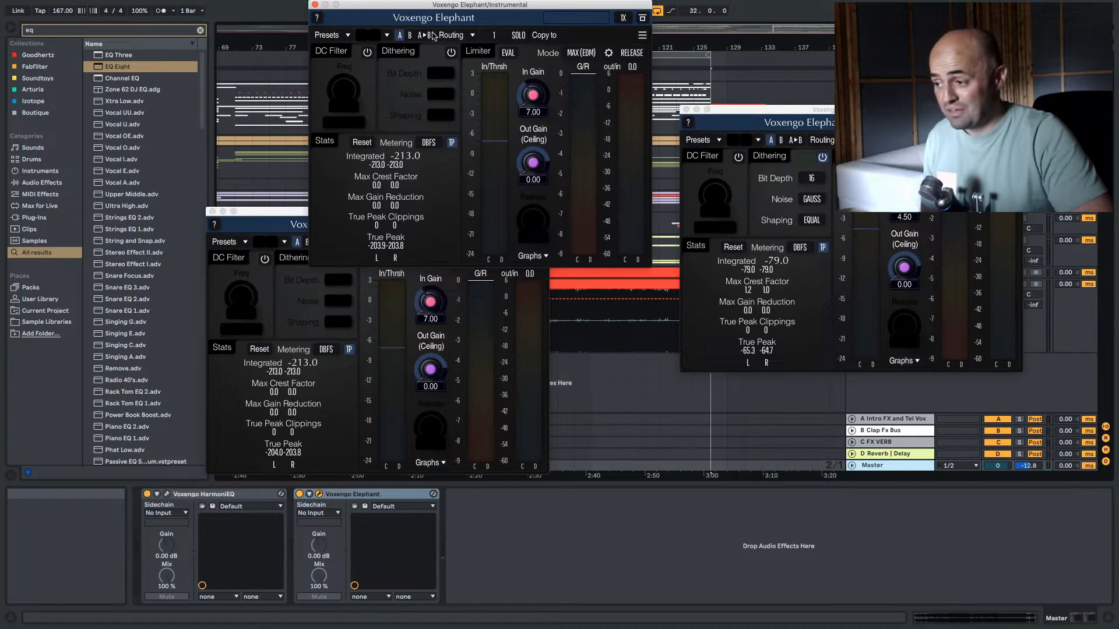
left_click(315, 5)
left_click(212, 211)
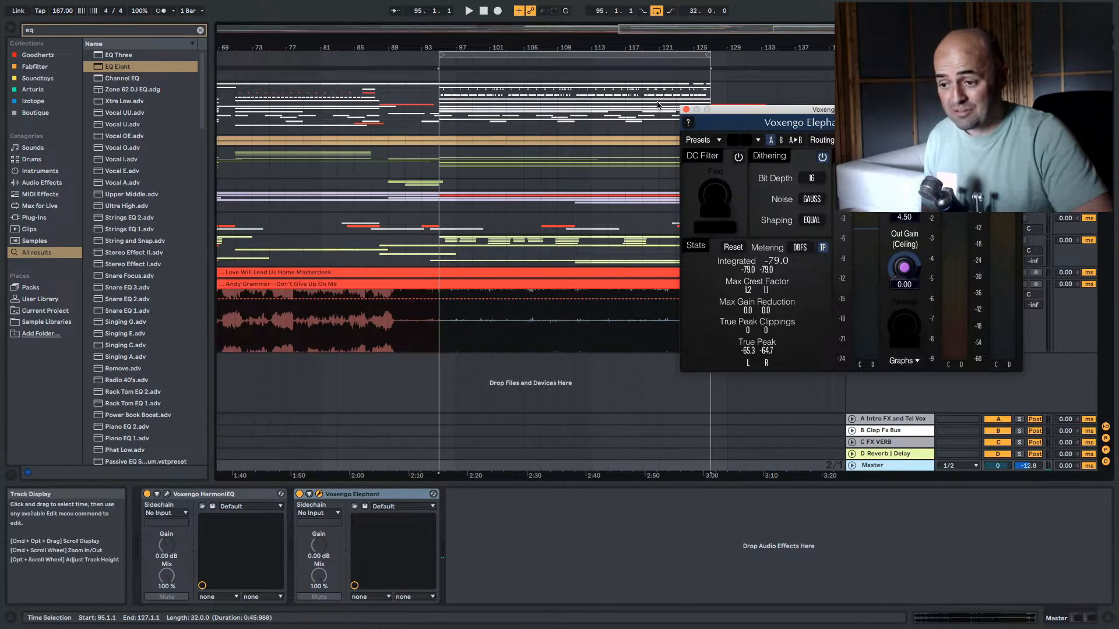
left_click(687, 111)
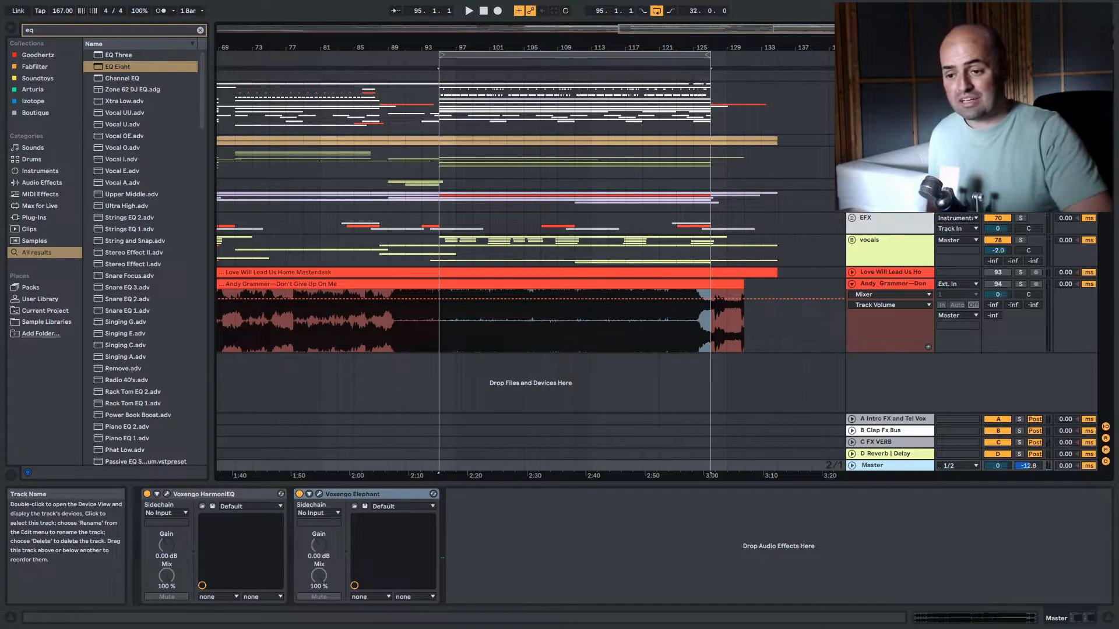
Play the soloed Instrumental group from bar 95 and try bypassing the Master track's Voxengo Elephant.
left_click(892, 76)
left_click(1020, 76)
key("space")
left_click(884, 466)
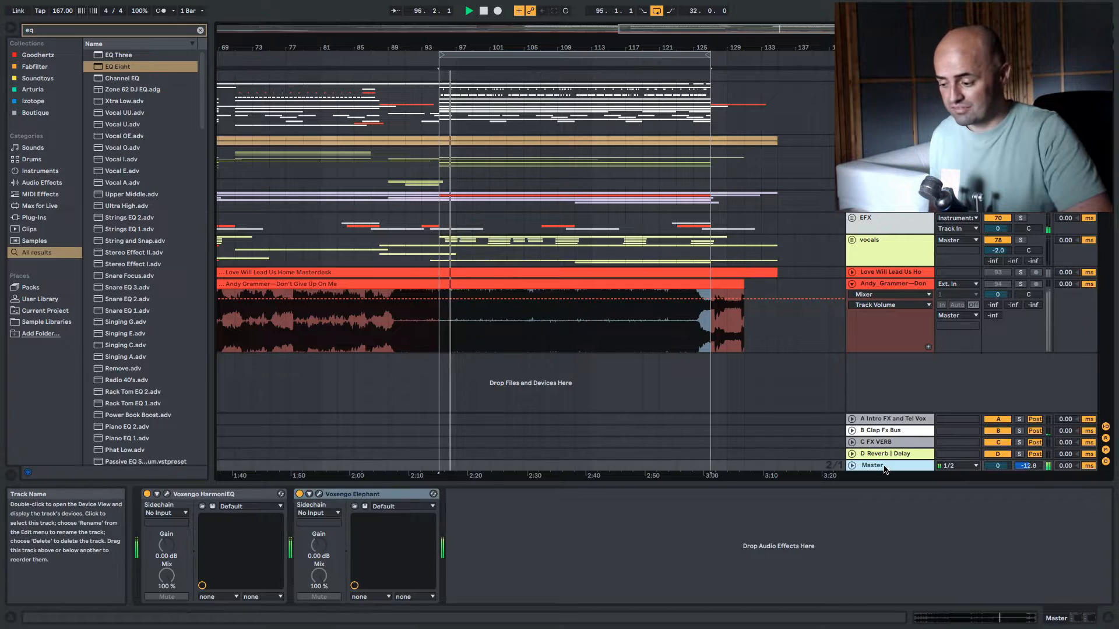
left_click(300, 494)
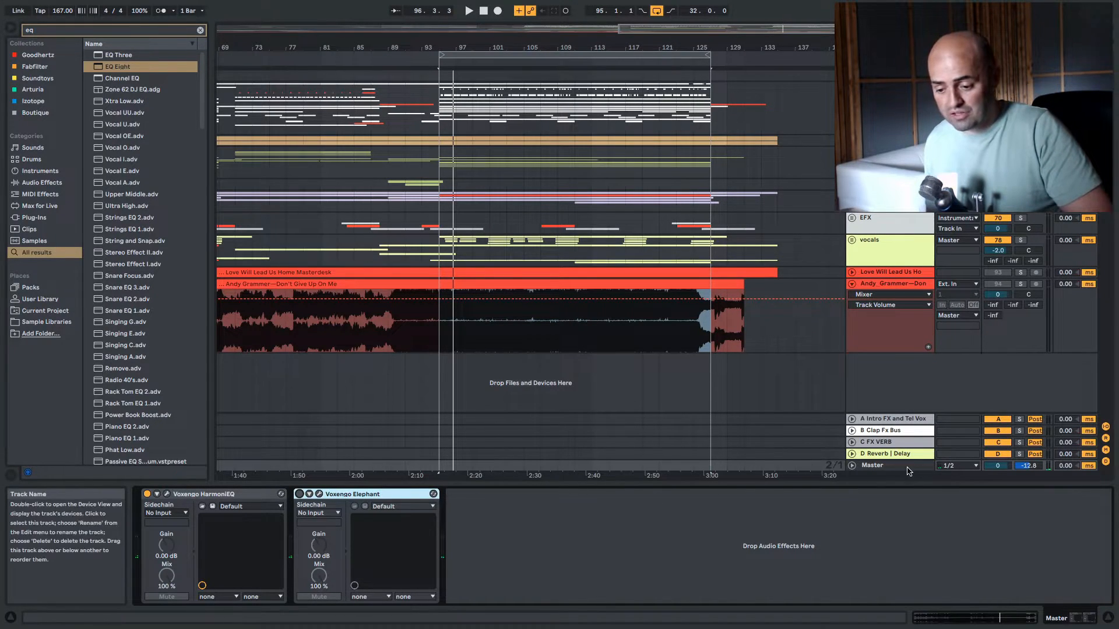
key("space")
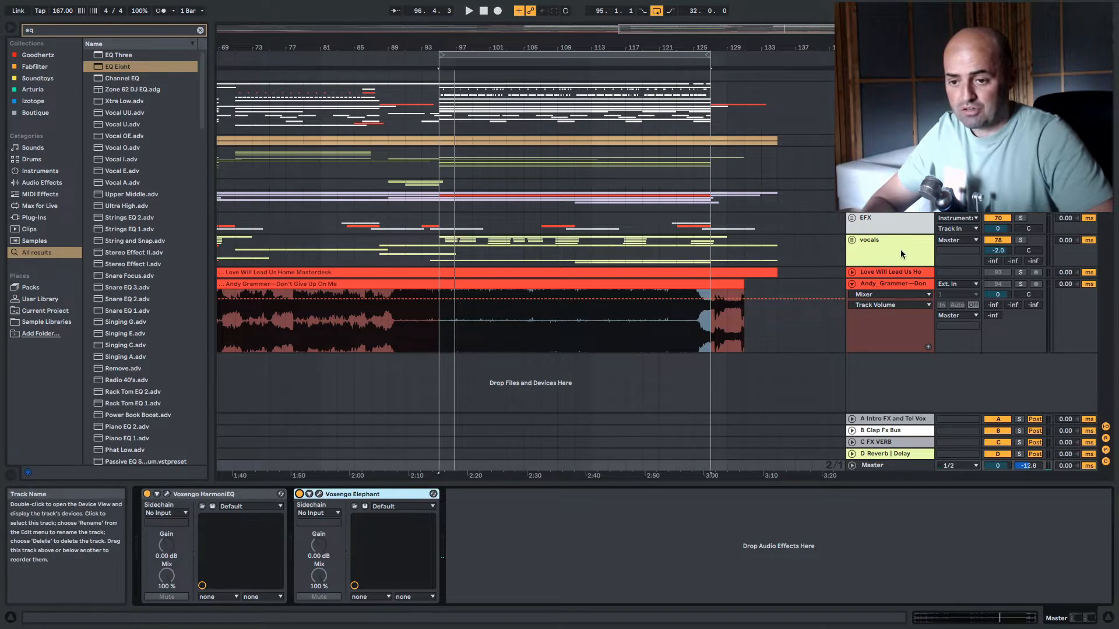
Open the Master track's Voxengo HarmoniEQ and move its window clear of the device chain.
left_click(890, 252)
left_click(1020, 197)
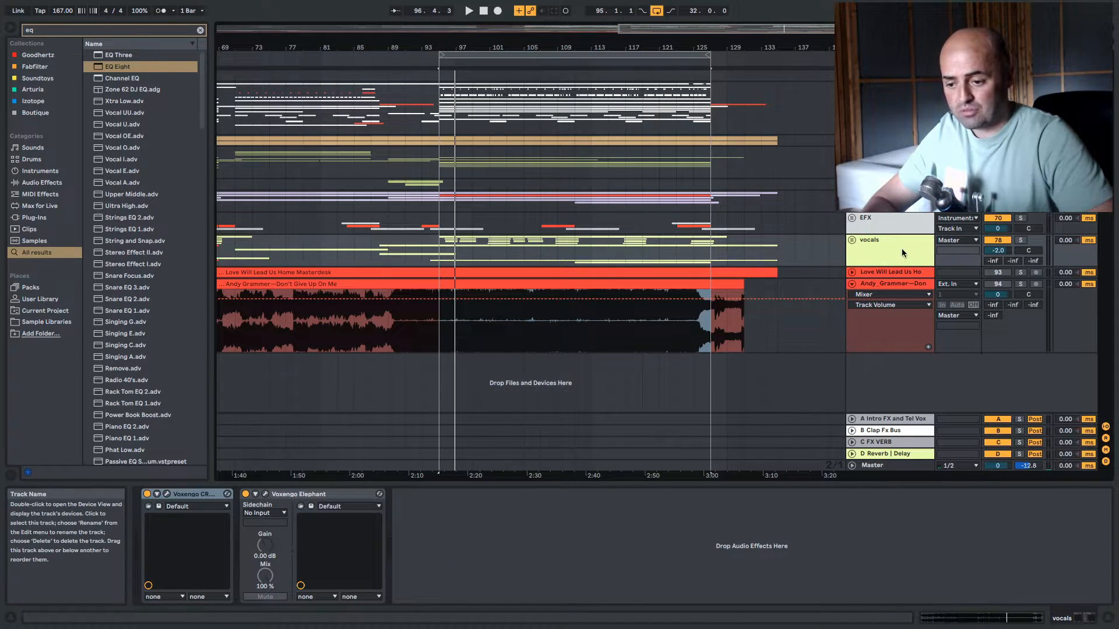
left_click(880, 464)
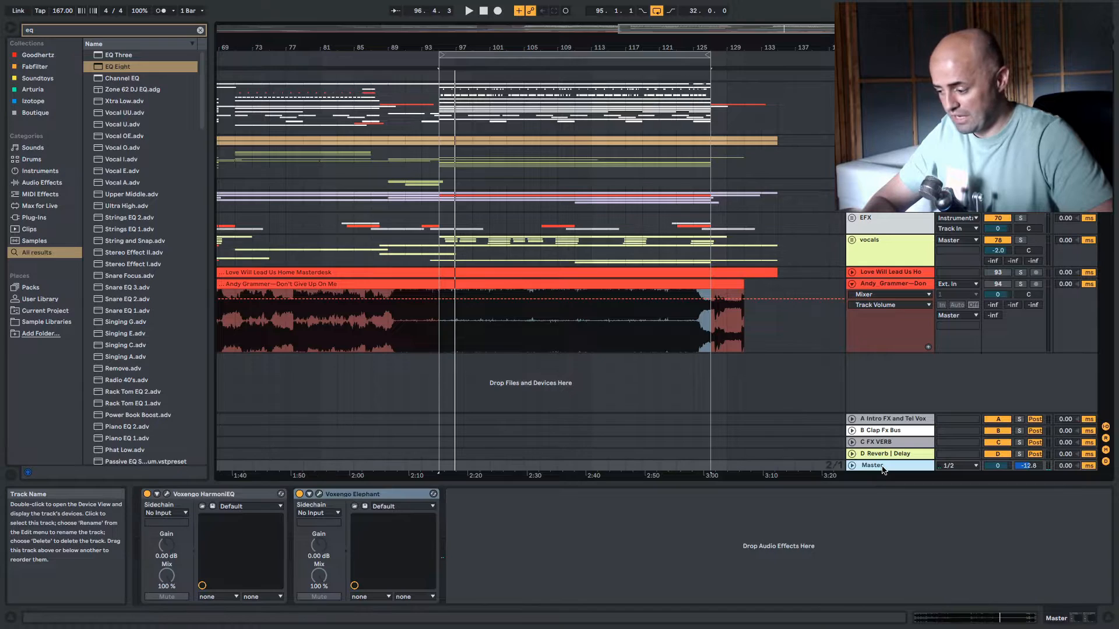
left_click(166, 494)
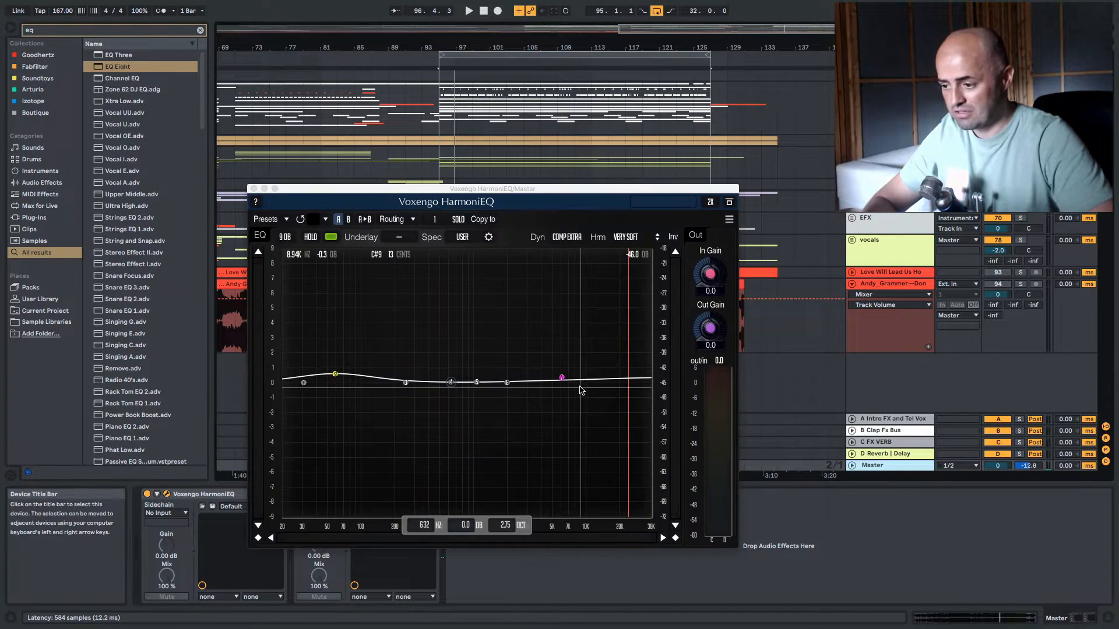
left_click_drag(613, 192, 733, 364)
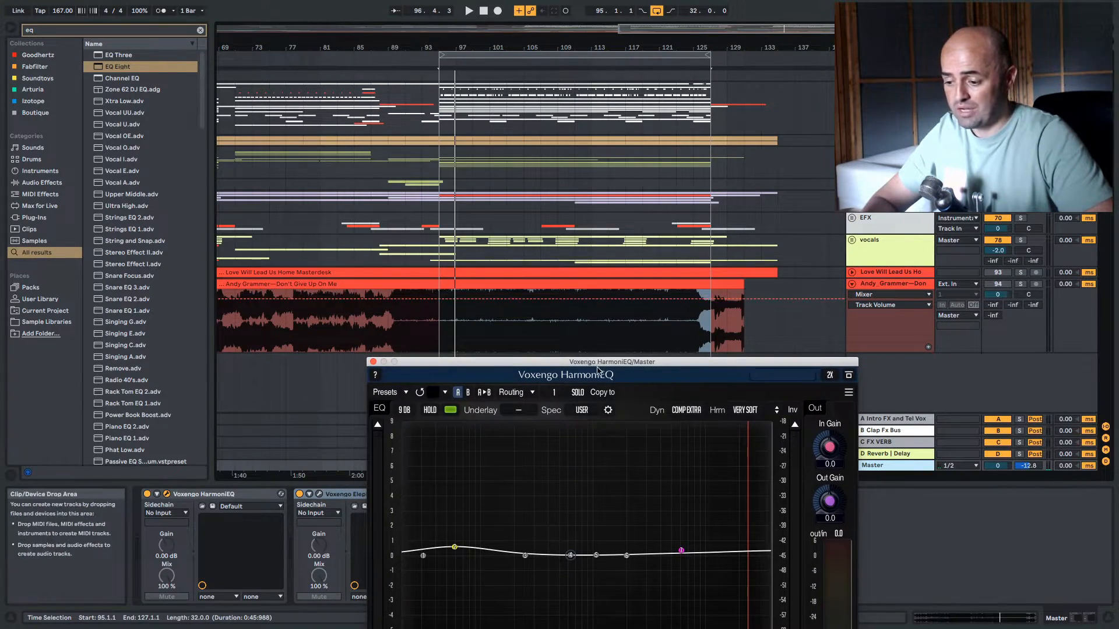
left_click_drag(612, 366, 587, 89)
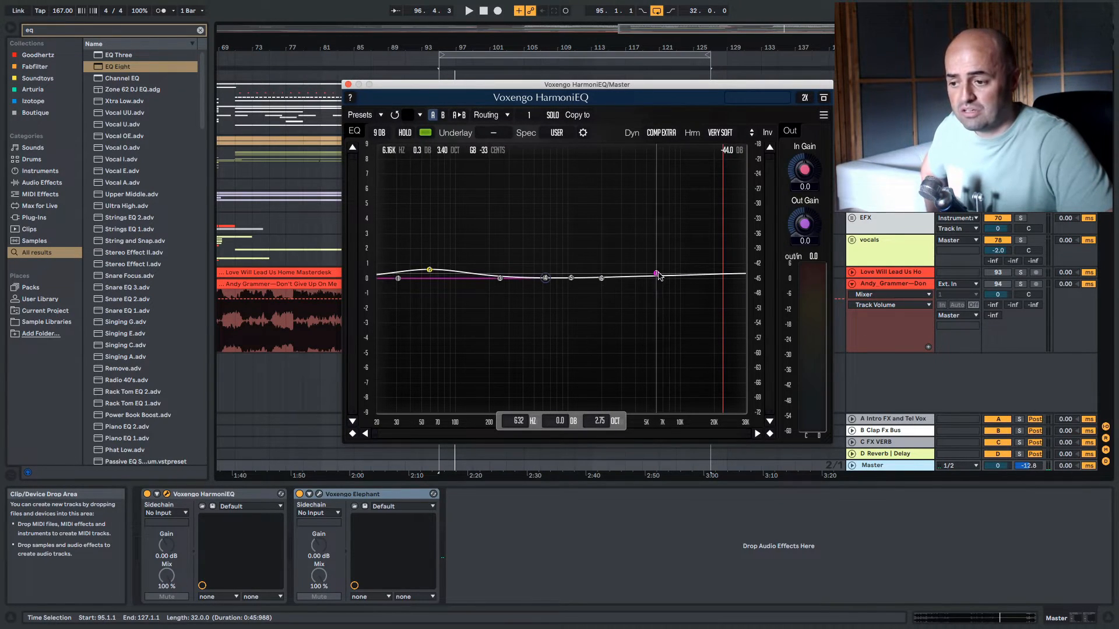
Examine HarmoniEQ's dynamics and harmonics mode choices and the filter types available for the 1.08 kHz band.
left_click(670, 132)
left_click(670, 132)
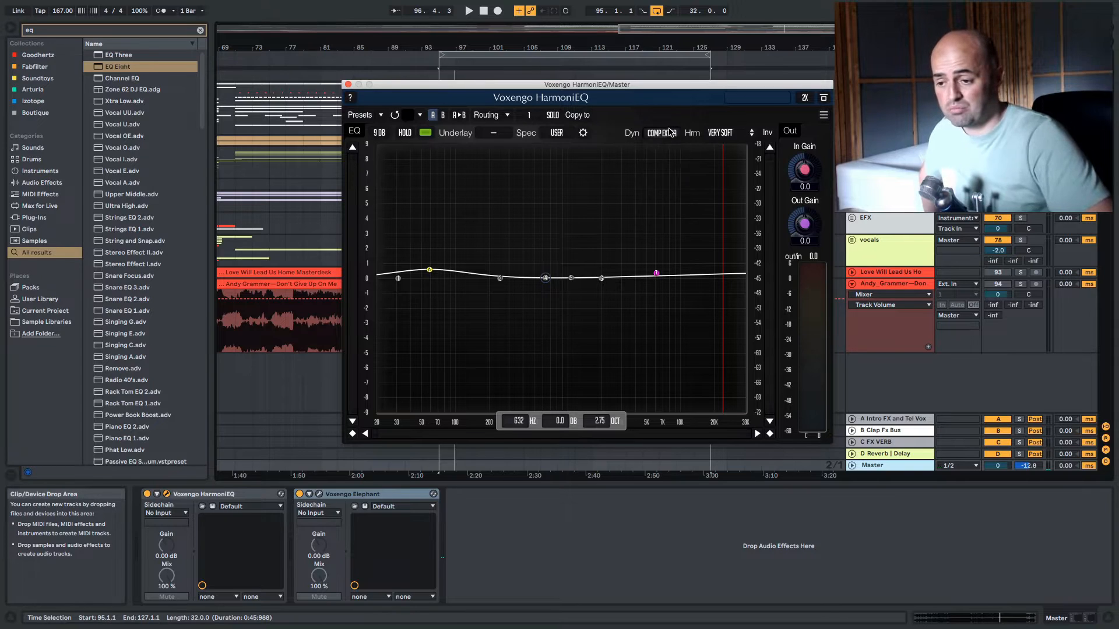
left_click(719, 133)
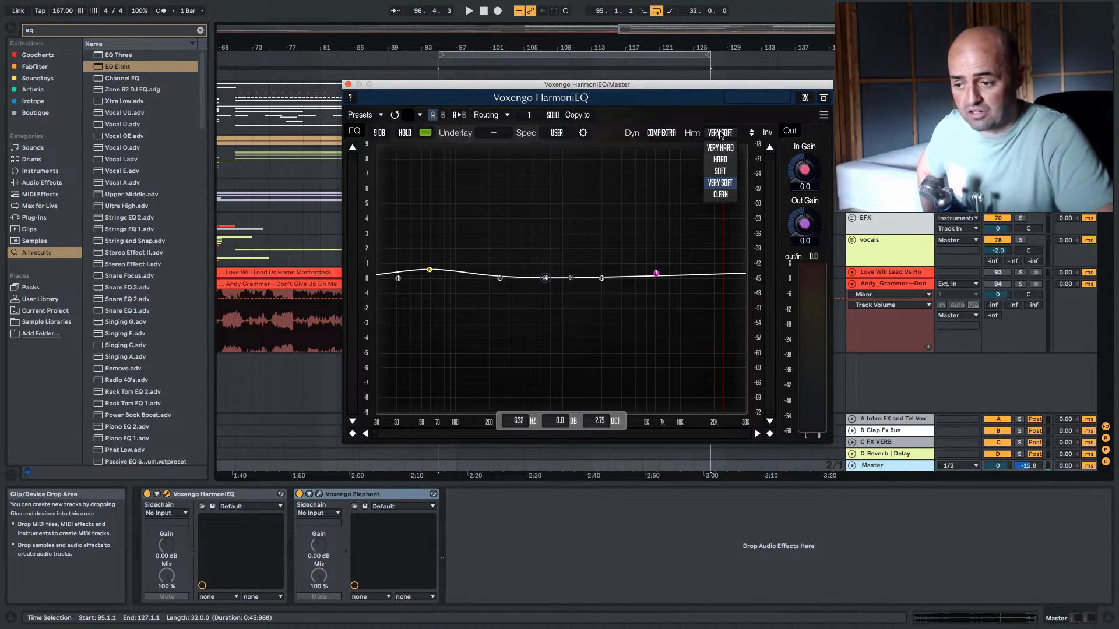
left_click(720, 134)
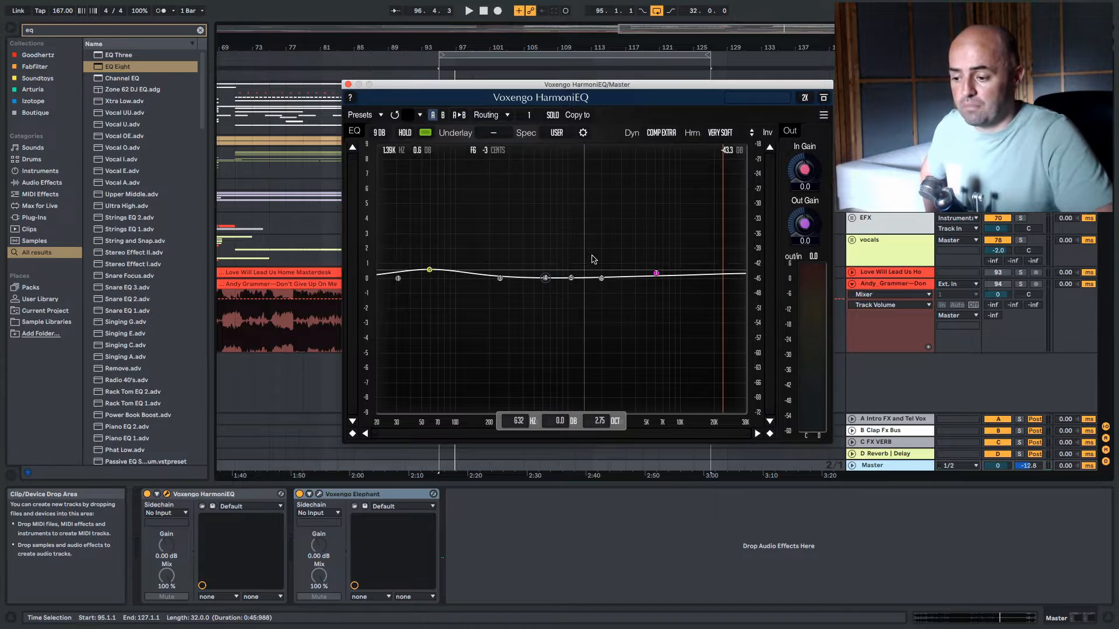
right_click(570, 279)
left_click(571, 279)
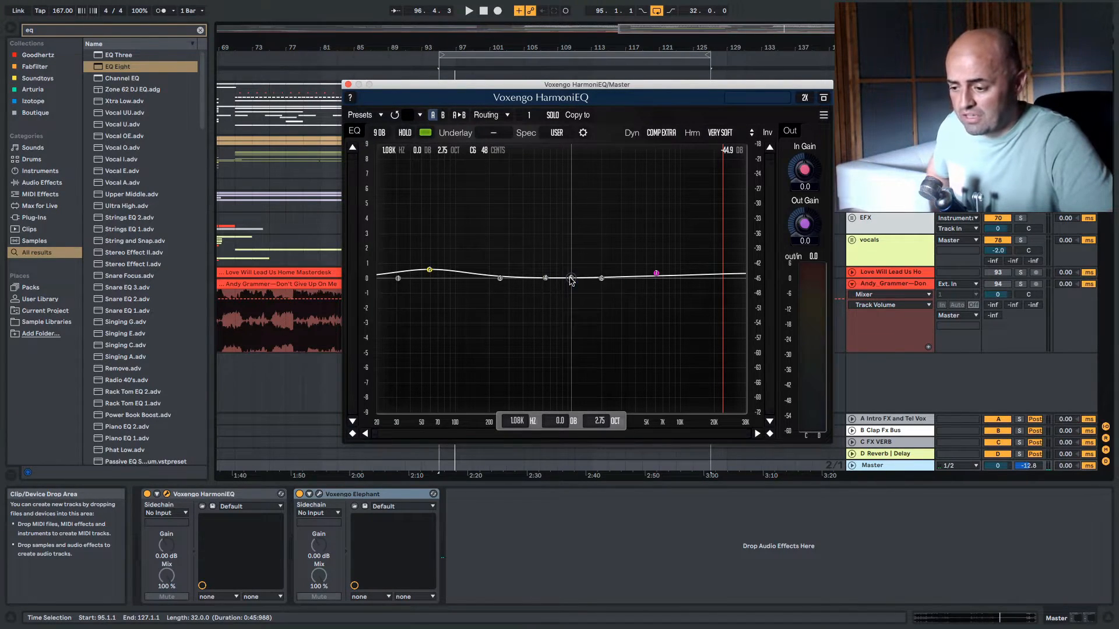
left_click(728, 135)
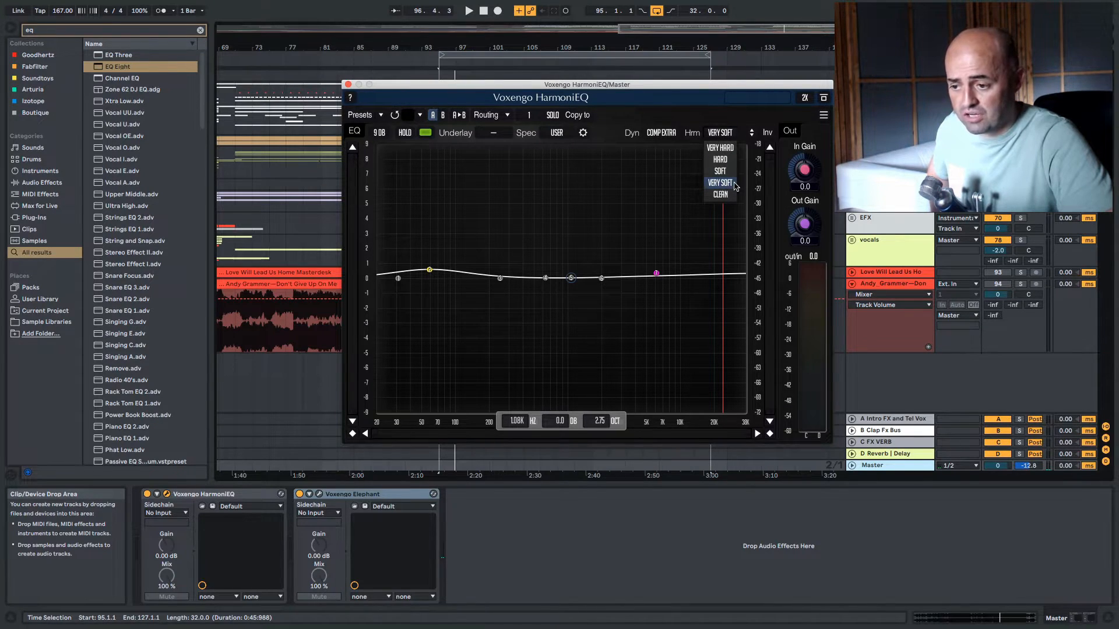
left_click(728, 134)
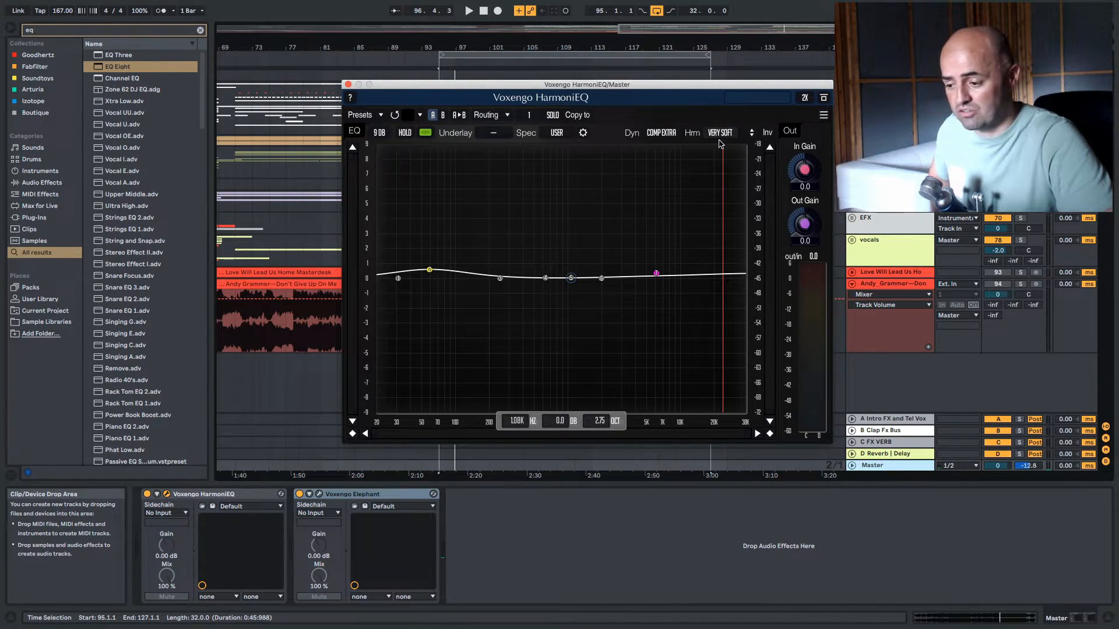
Try activating HarmoniEQ's 1.07 kHz band at 0.0 dB with the harmonics mode set to Very Hard.
right_click(571, 280)
left_click(574, 283)
left_click(571, 277)
left_click_drag(570, 277, 571, 279)
left_click(716, 135)
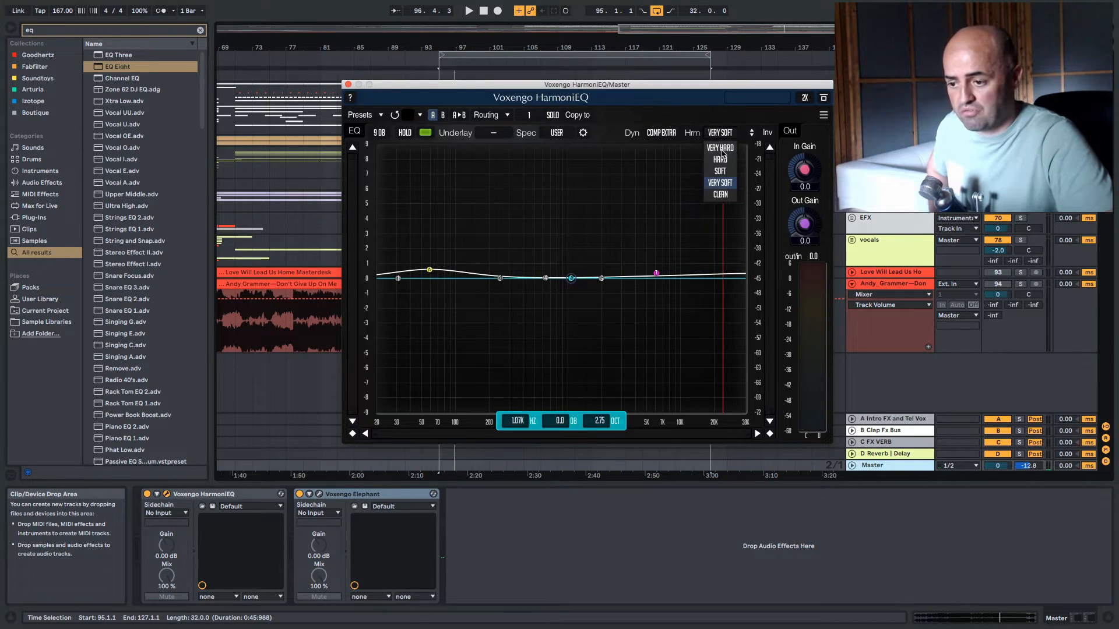
left_click(720, 148)
Play the mix from bar 95 and try activating HarmoniEQ's 250 Hz, 632 Hz and 1.98 kHz bands, with the last at 0.1 dB.
left_click_drag(483, 84, 503, 252)
left_click(442, 182)
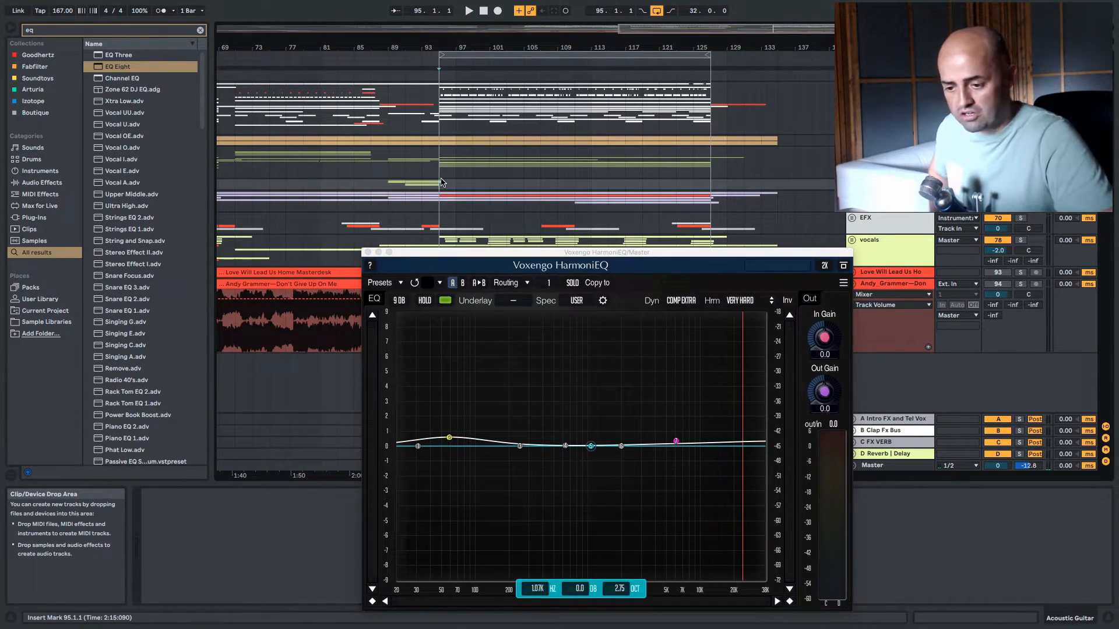
key("space")
left_click_drag(625, 253, 606, 147)
left_click(547, 341)
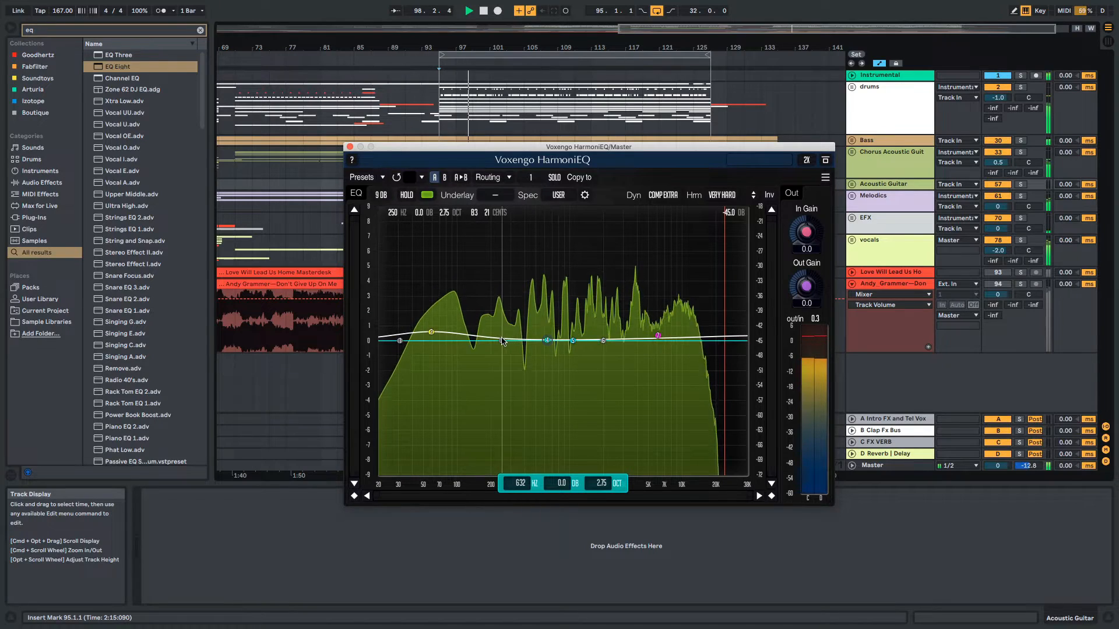
left_click_drag(501, 341, 502, 338)
left_click_drag(606, 343, 605, 341)
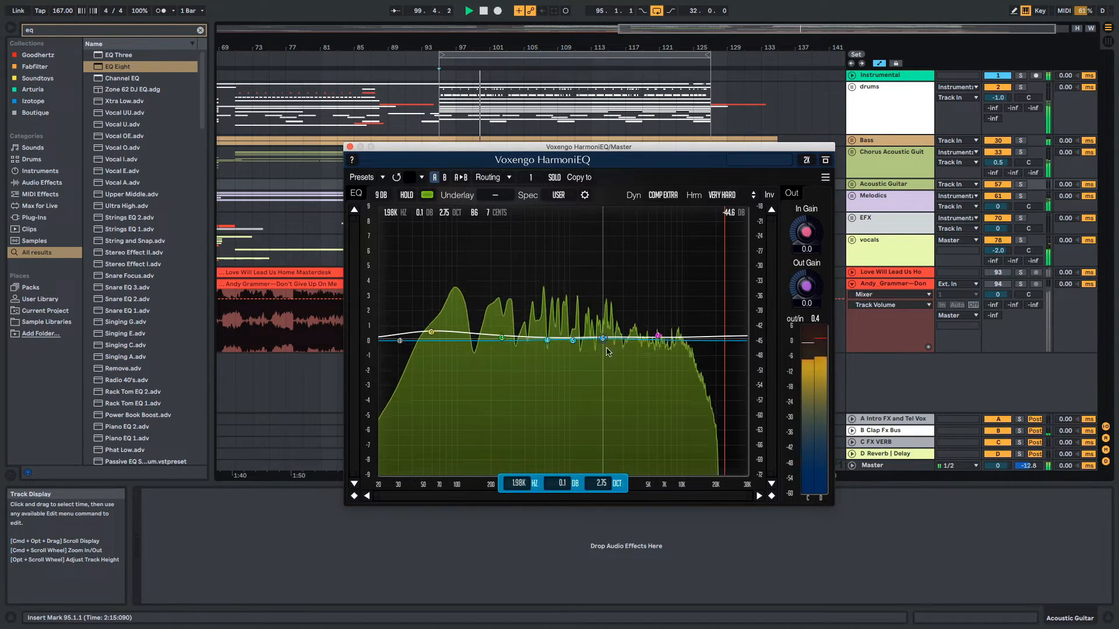
Return HarmoniEQ's harmonics mode to Very Soft and switch off the four middle bands from 250 Hz to 1.98 kHz.
left_click(721, 197)
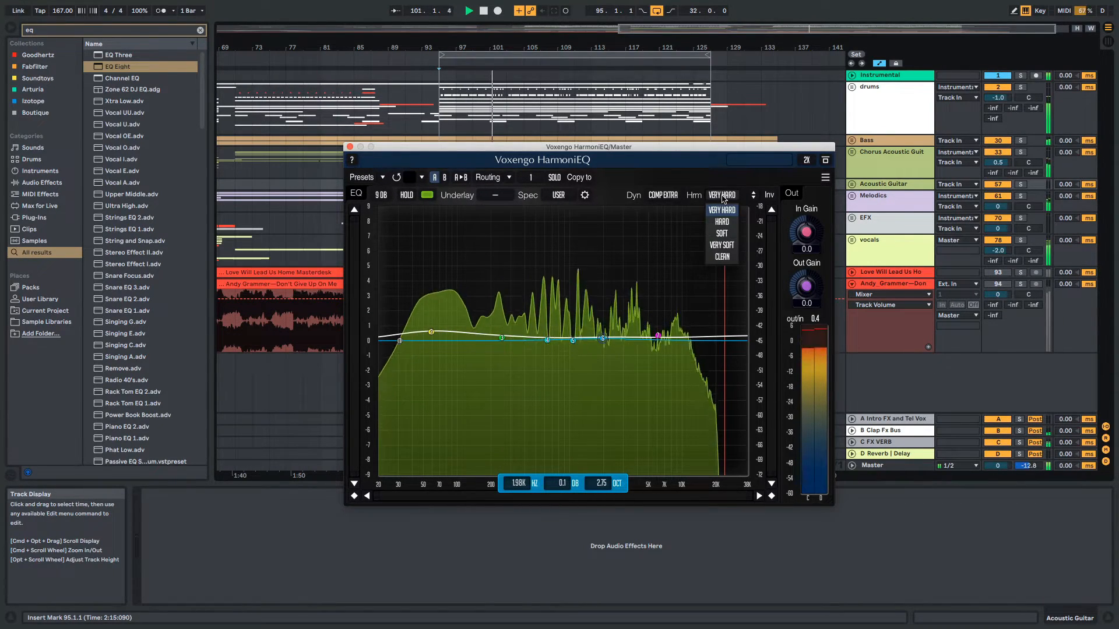
left_click(724, 246)
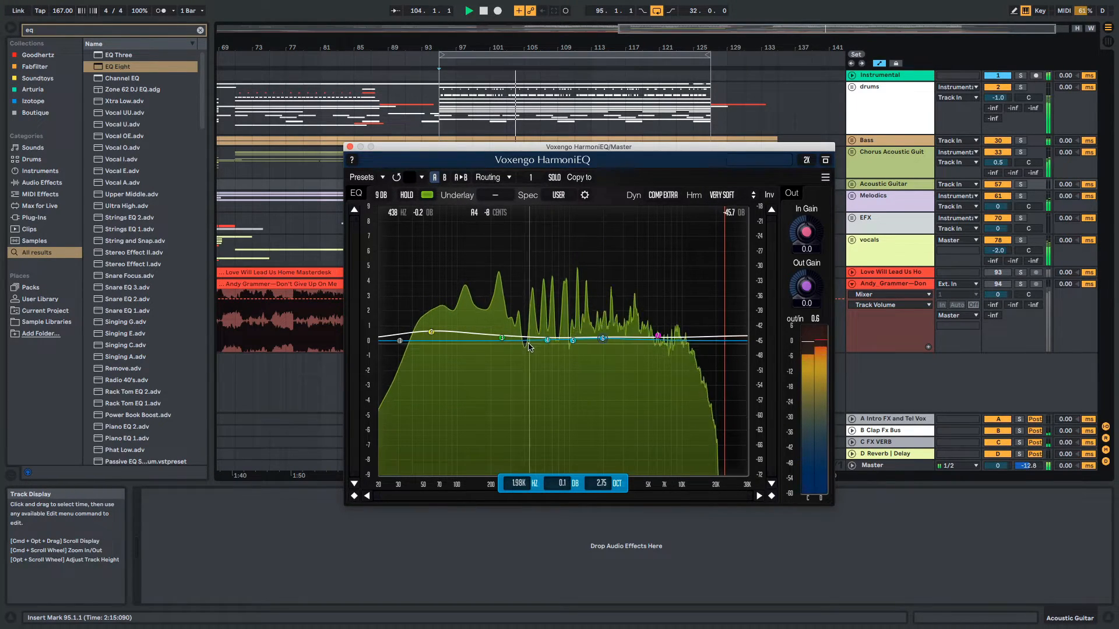
right_click(501, 337)
left_click(519, 345)
right_click(547, 339)
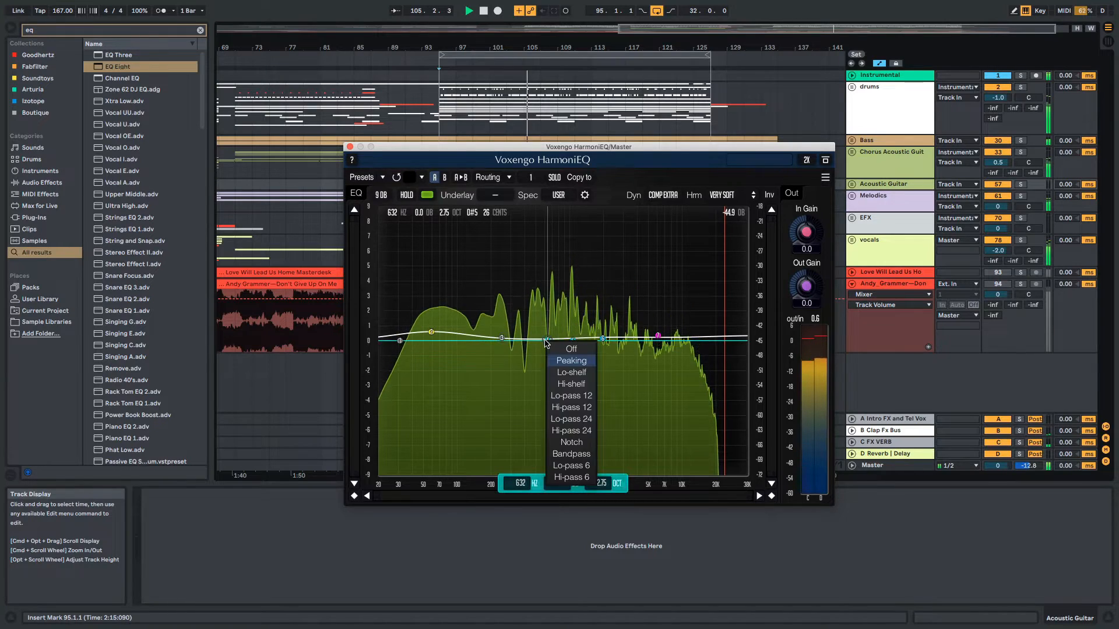
left_click(560, 346)
right_click(572, 341)
left_click(583, 348)
right_click(602, 339)
left_click(610, 350)
Compare the Very Hard and Very Soft harmonics modes during playback, end on Very Soft, and stop playback.
left_click(722, 195)
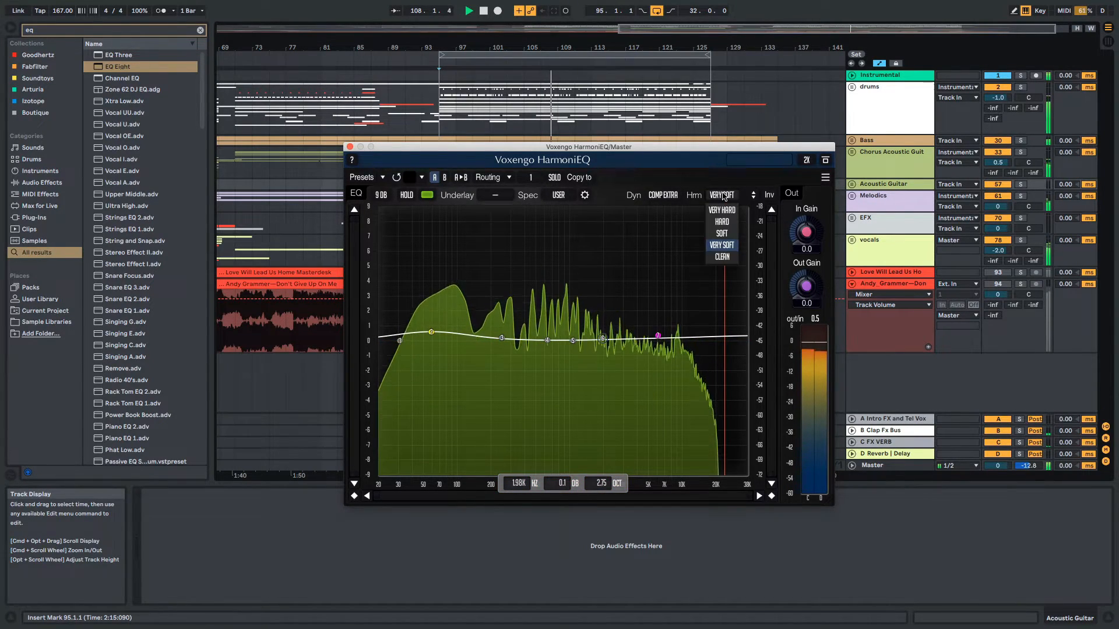
left_click(725, 210)
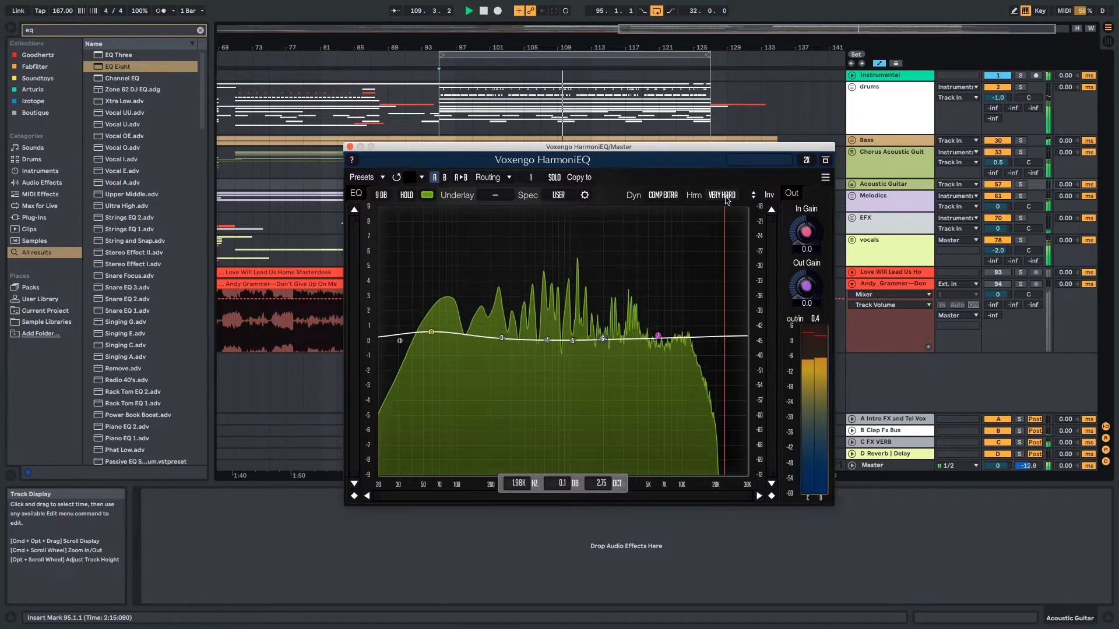
left_click(727, 199)
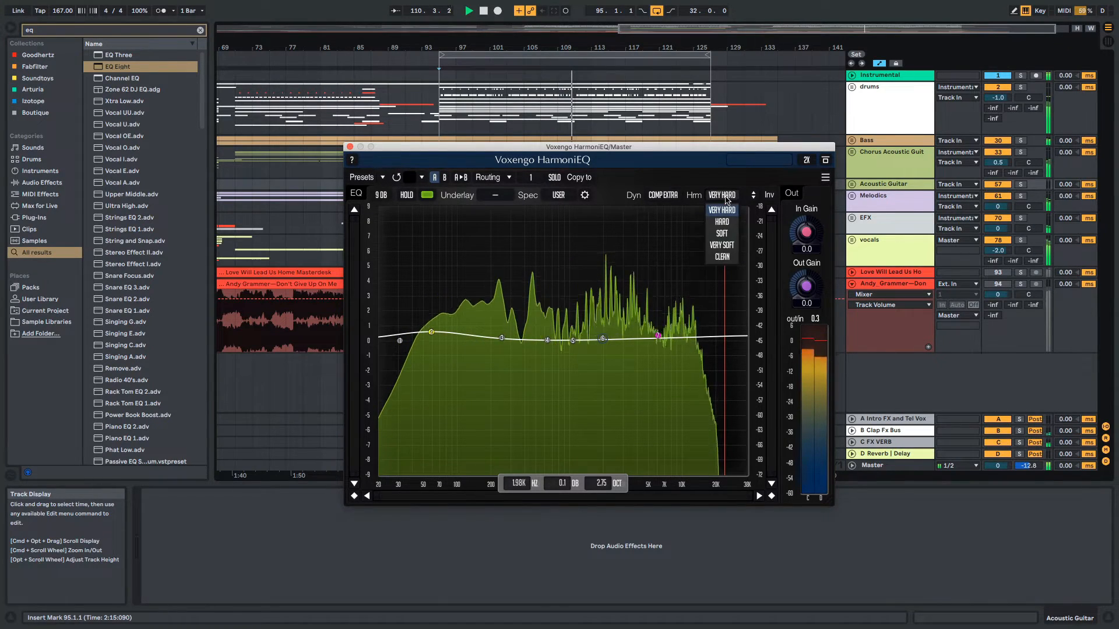
left_click(727, 246)
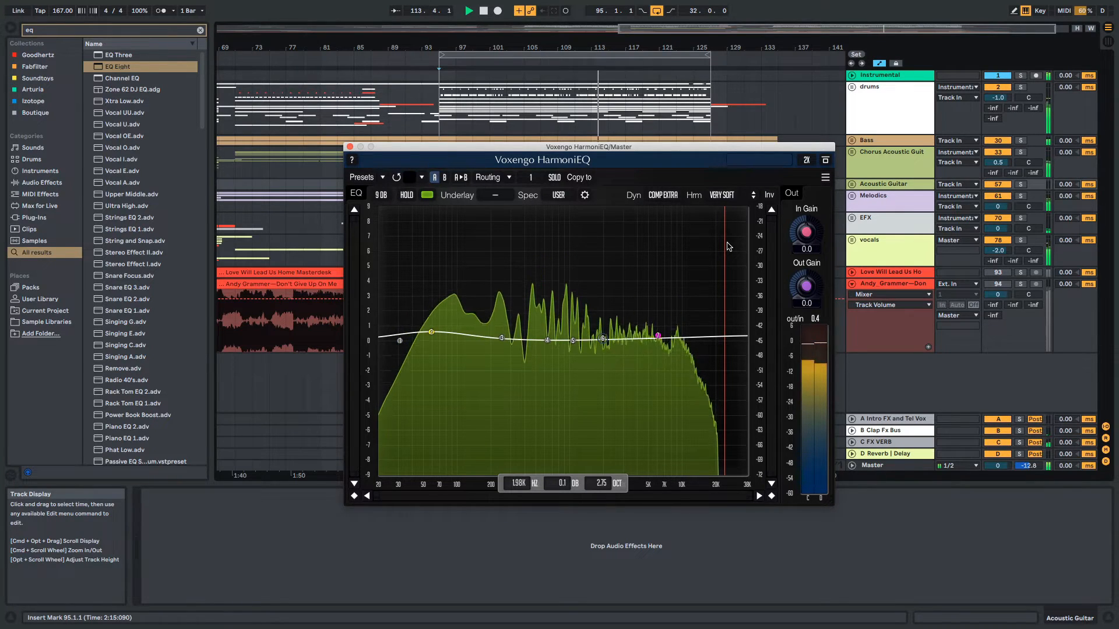
key("space")
left_click_drag(717, 146, 708, 64)
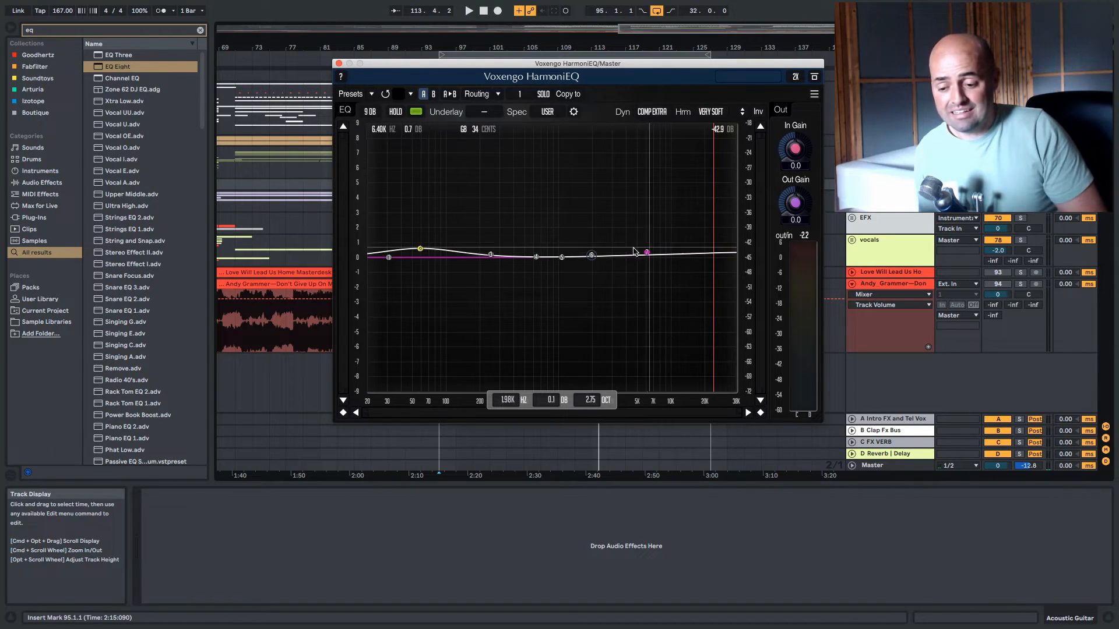
Open the Master Elephant's Mode Editor, examine its limiter algorithm choices, and put away the editor and plugin windows.
left_click(875, 468)
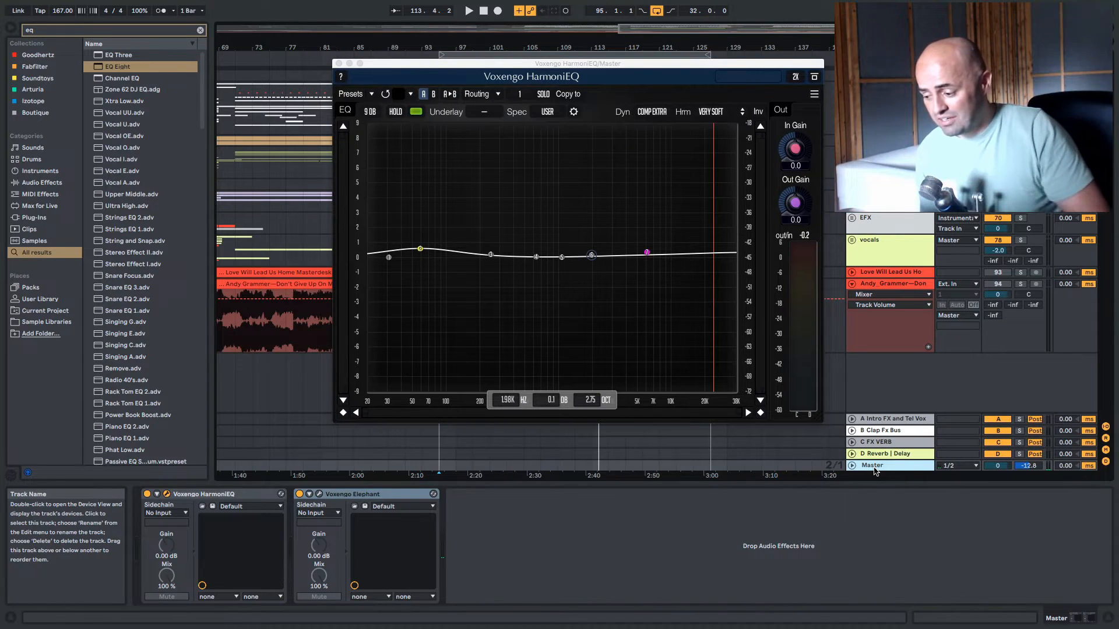
left_click(319, 494)
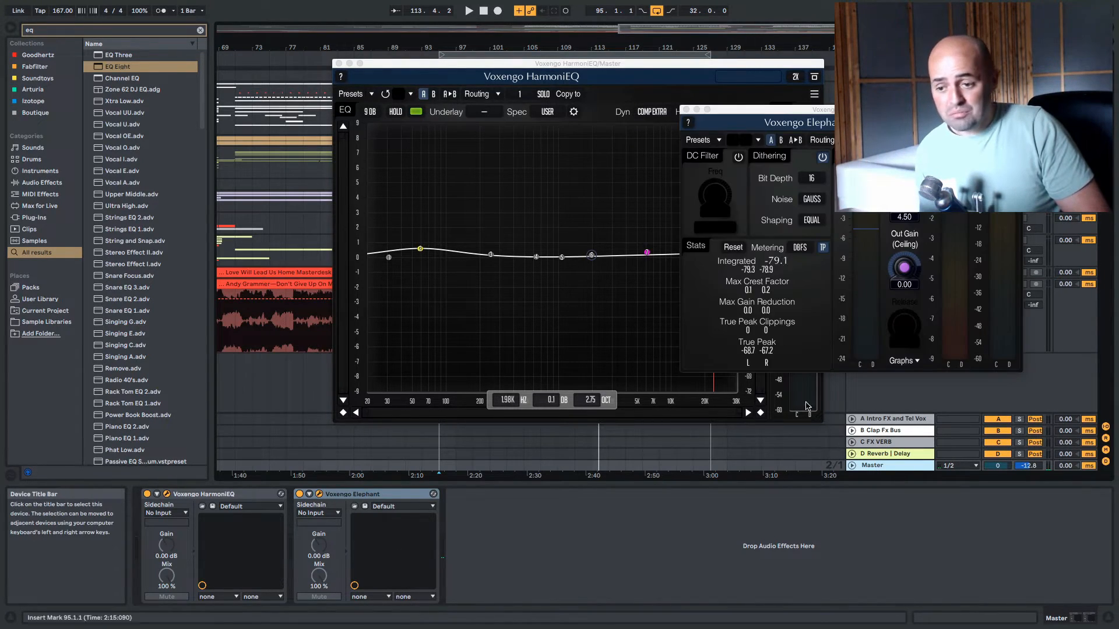
left_click(980, 157)
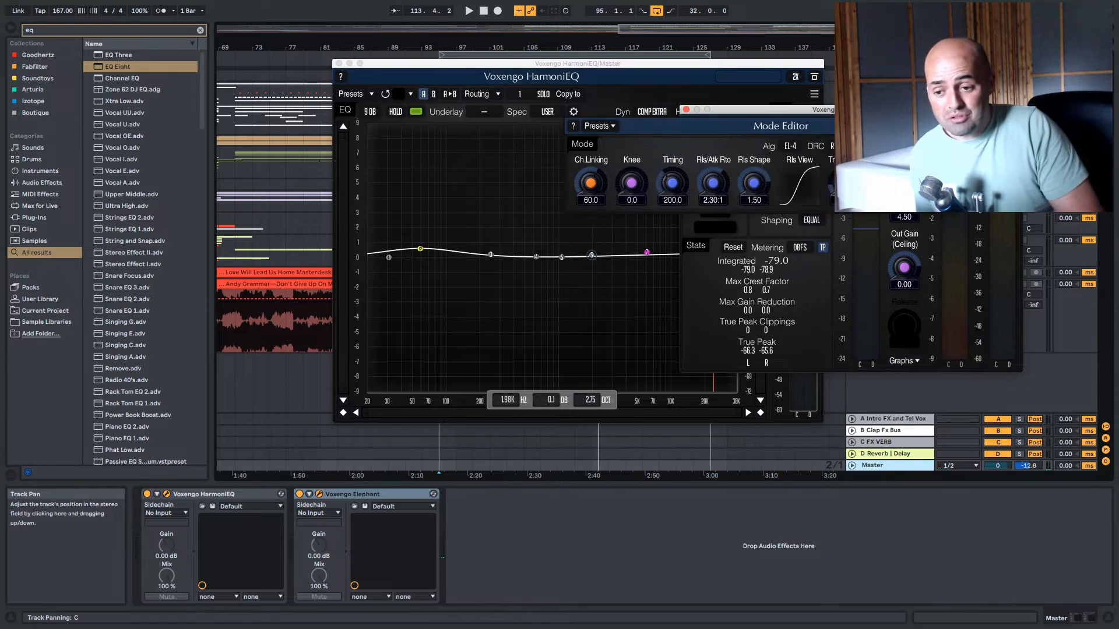
left_click_drag(893, 121, 888, 143)
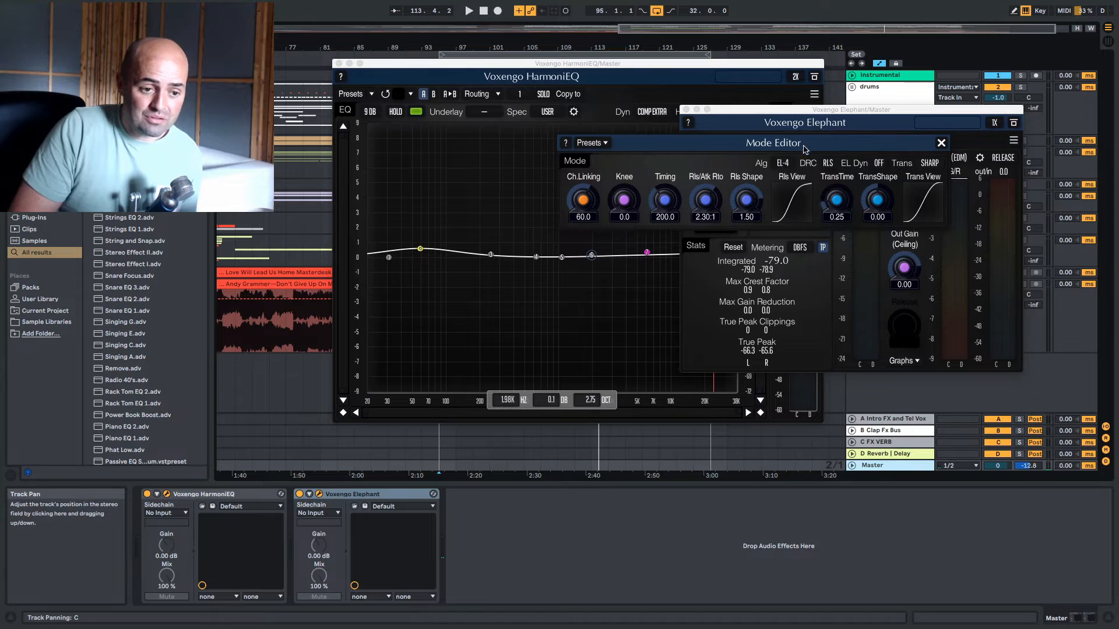
left_click_drag(876, 143, 881, 143)
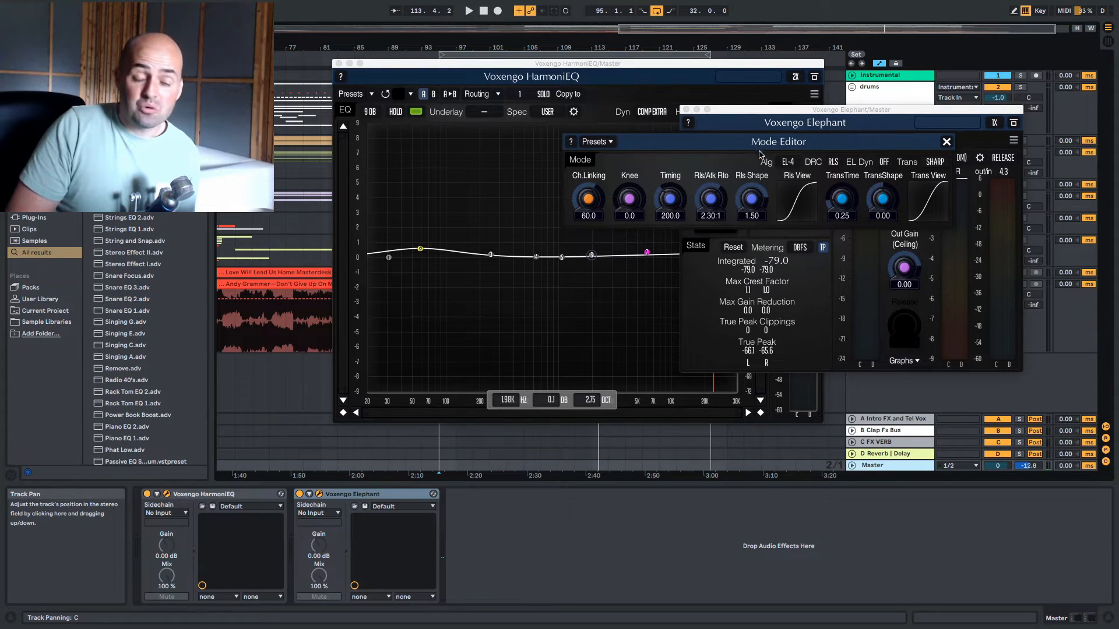
left_click(790, 162)
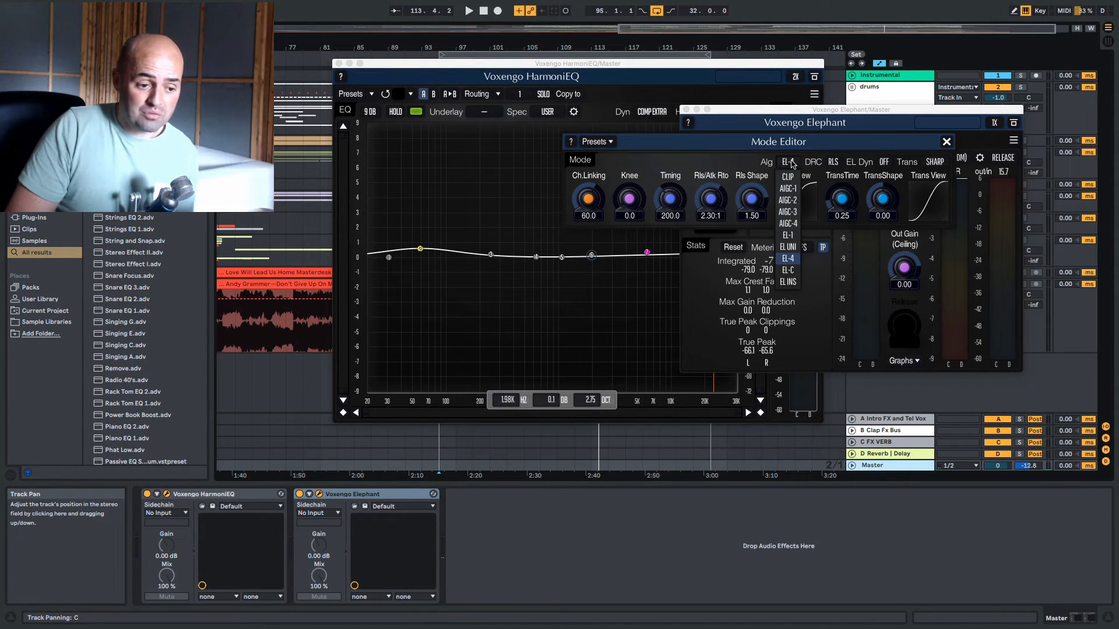
left_click(791, 164)
left_click(945, 142)
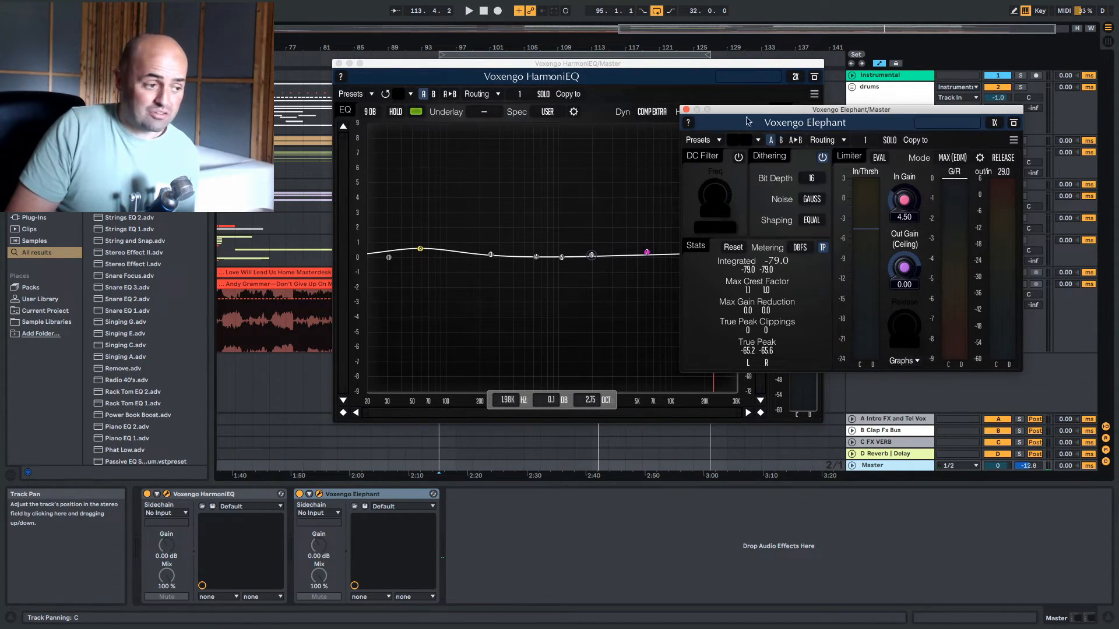
key("super+alt+p")
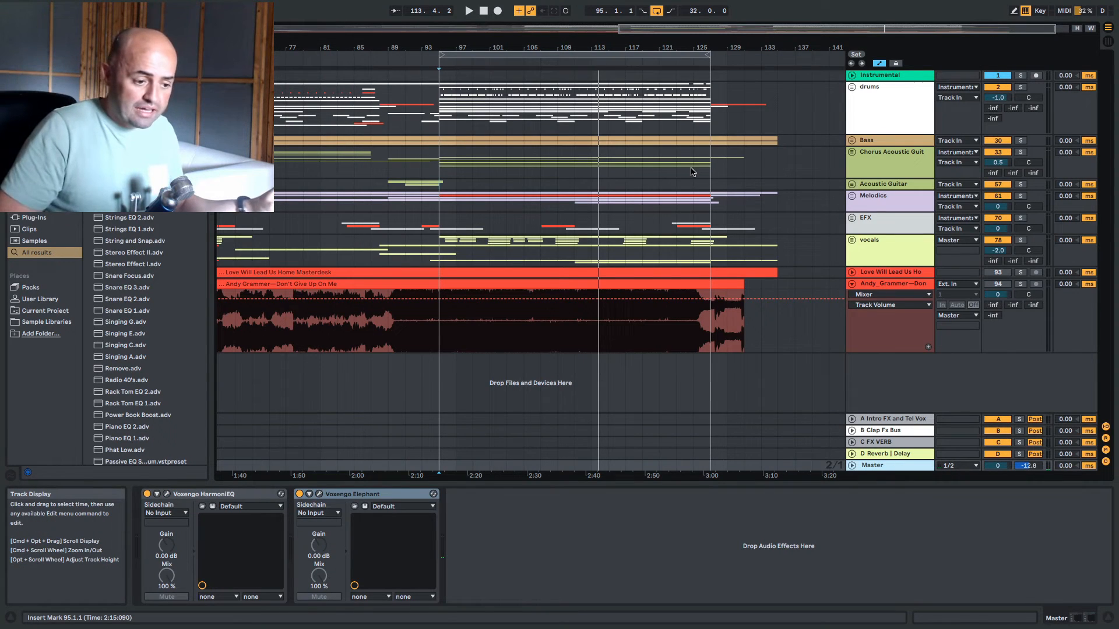
Fold the Andy Grammer reference track and play from bar 95, switching between the mix and the Love Will Lead Us Home Masterdesk track.
left_click(851, 284)
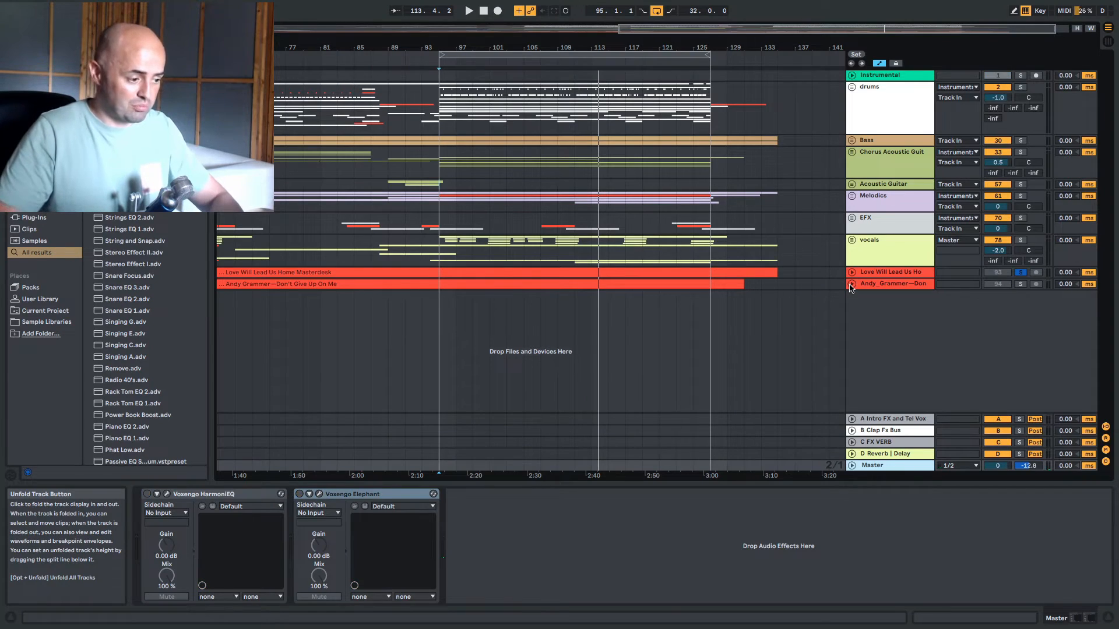
left_click(441, 245)
key("space")
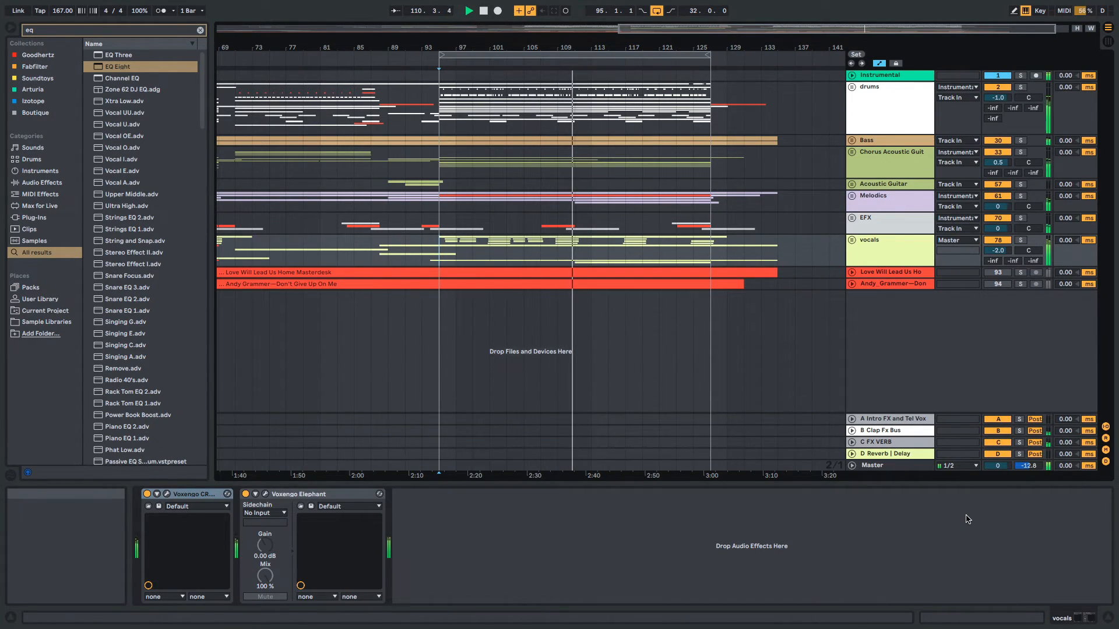
key("1")
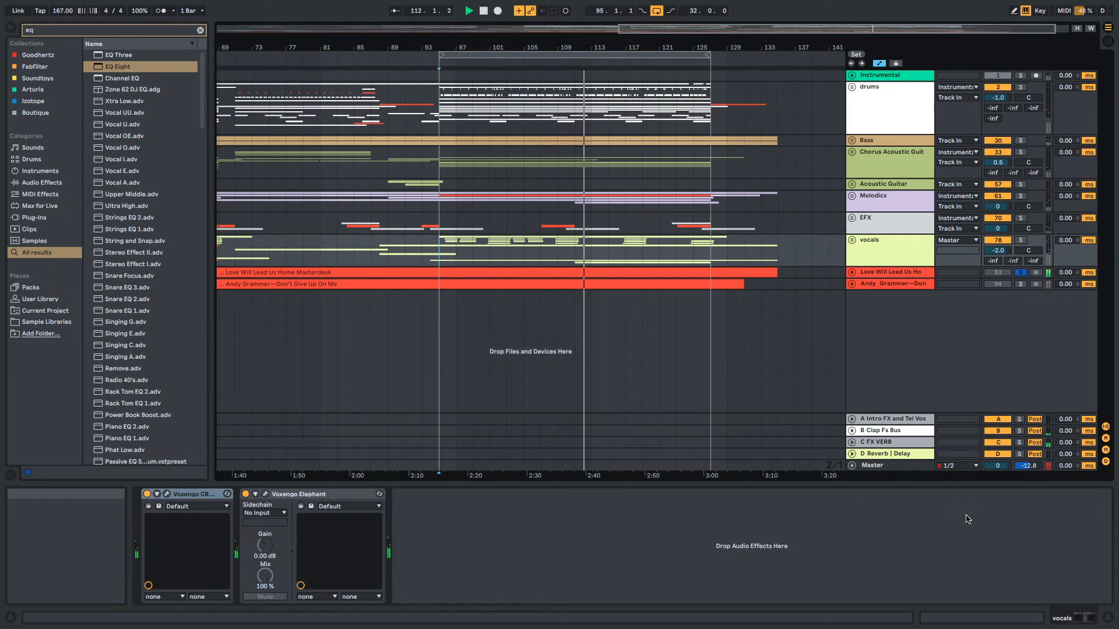
key("1")
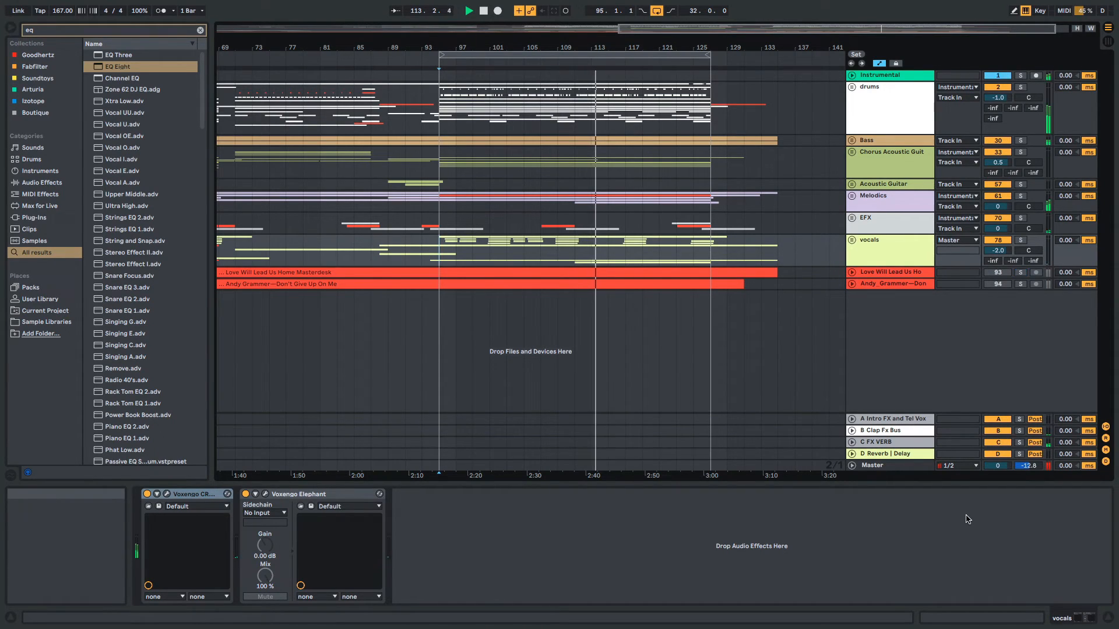